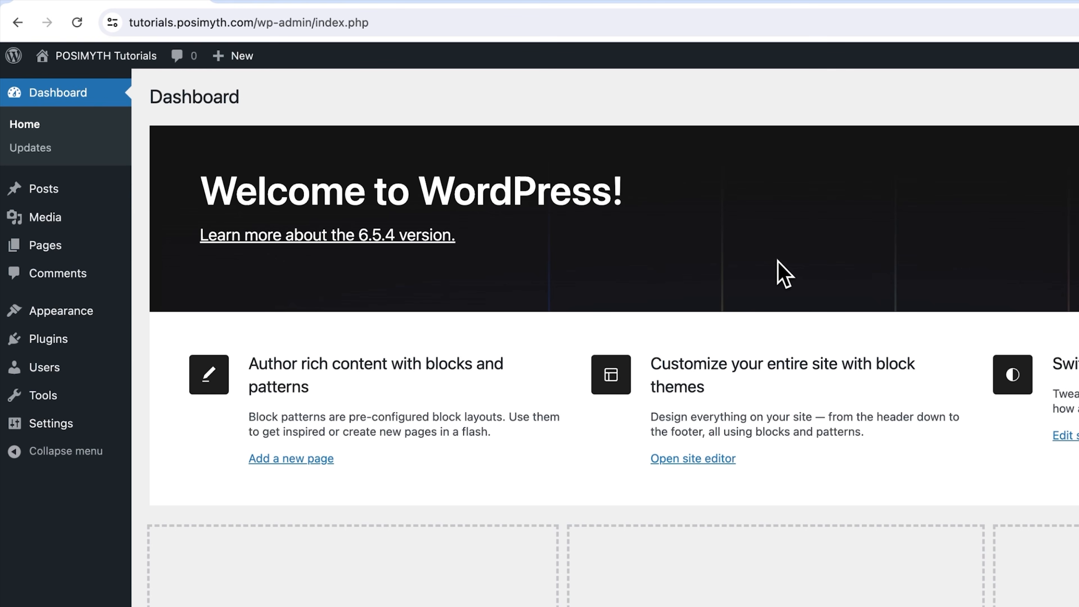
Open the page for adding new plugins and search the plugin directory for "elementor"
click(87, 340)
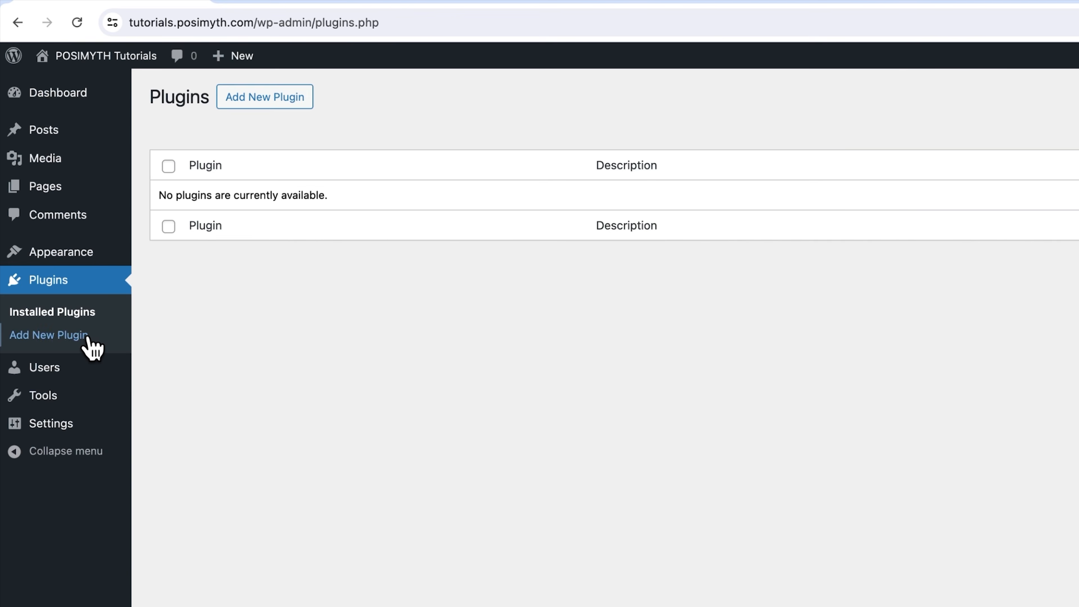
click(276, 102)
click(911, 111)
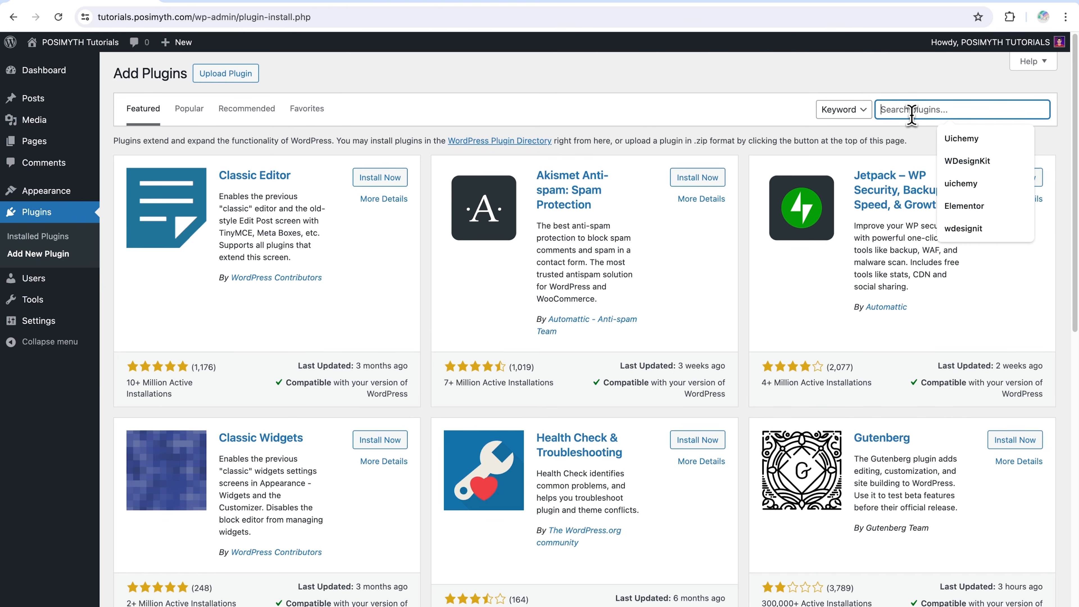
text(elementor)
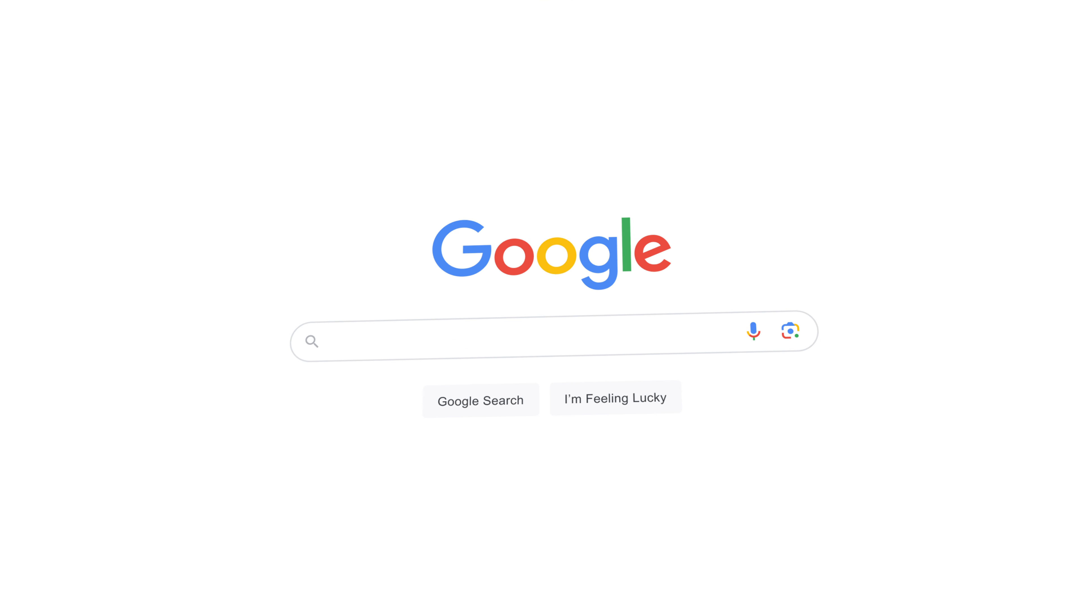
Go to theplusaddons.com, open the pricing page and examine the full feature lists for all plans and the Nexter Theme
text(theplusaddons.com)
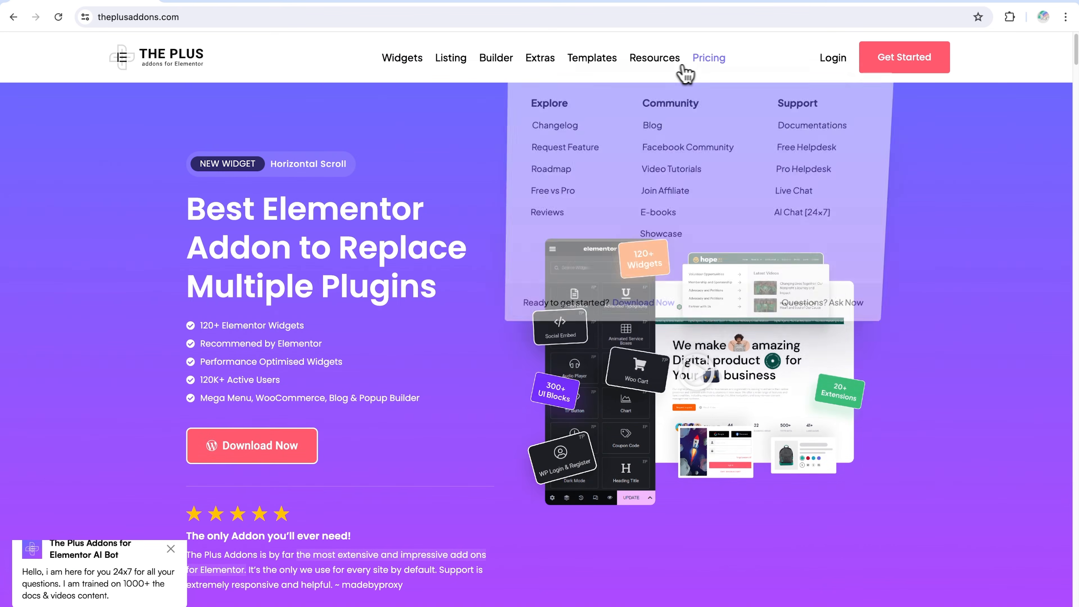
click(703, 63)
scroll(720, 256, down, 5)
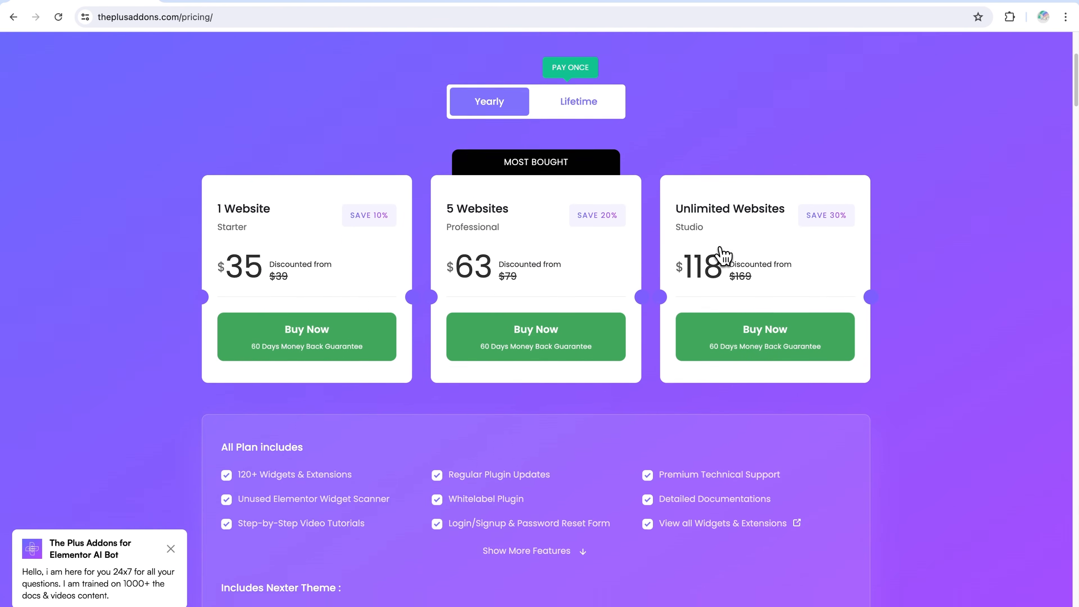
scroll(722, 255, down, 3)
click(588, 449)
scroll(590, 457, down, 3)
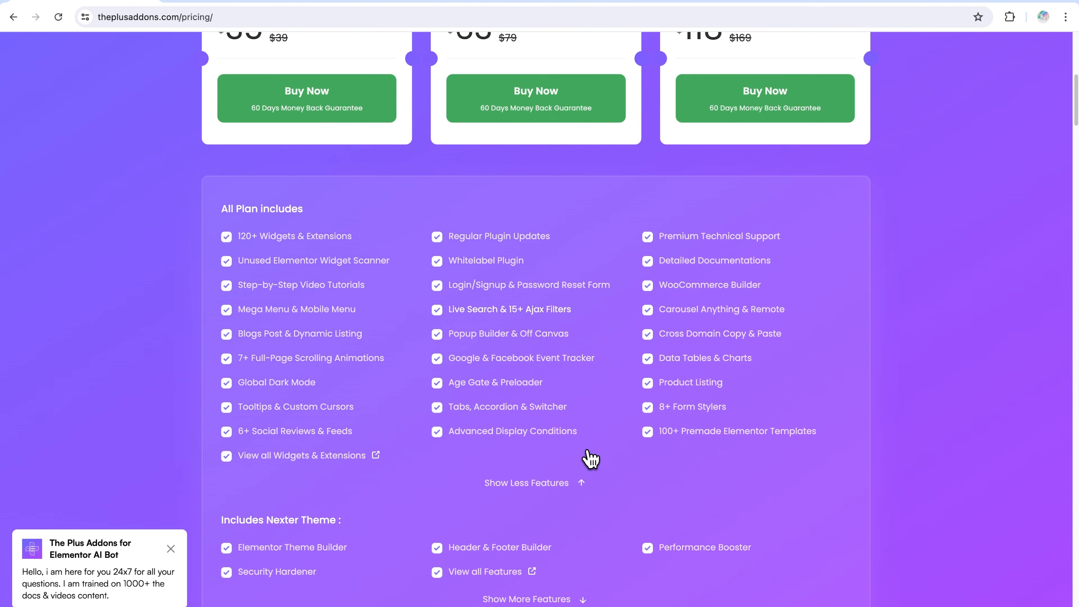
scroll(599, 488, down, 2)
click(582, 510)
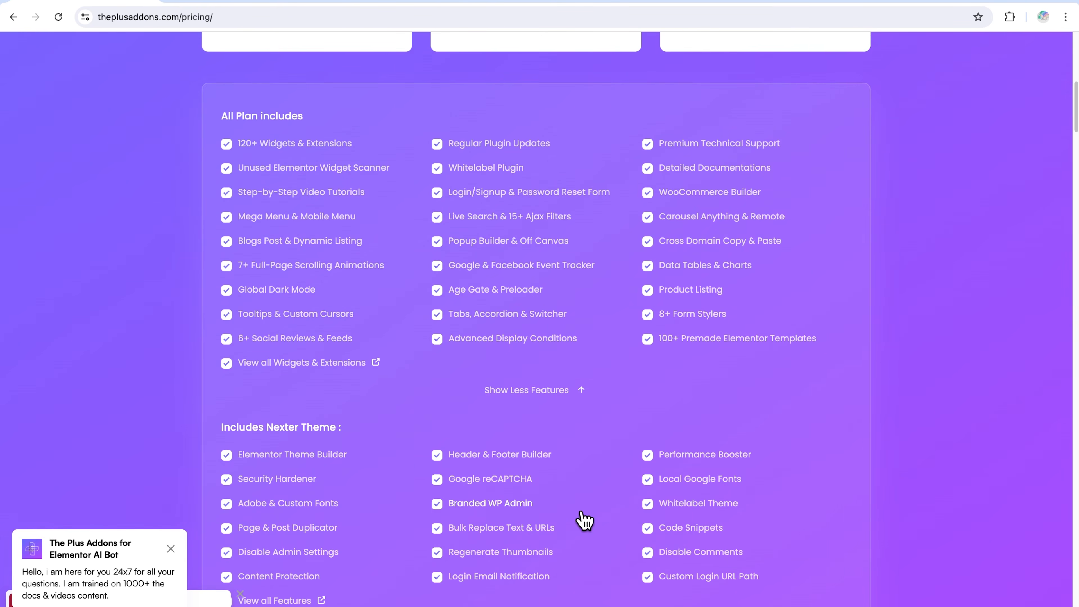
scroll(595, 425, down, 7)
scroll(630, 313, up, 5)
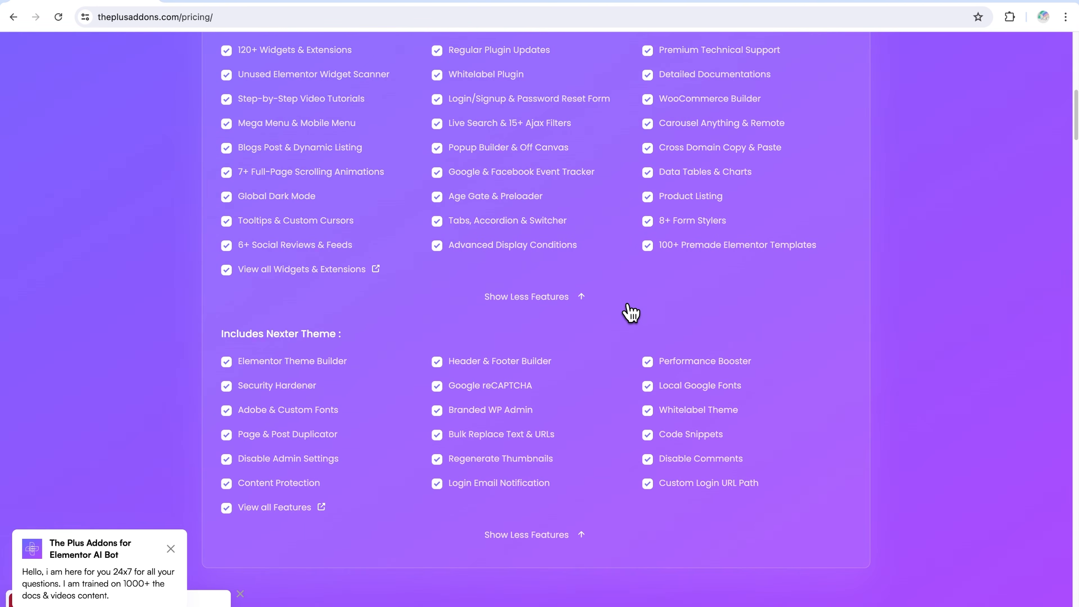
Compare the Lifetime and Yearly prices of The Plus Addons plans, ending on the Yearly view
scroll(630, 313, up, 10)
click(561, 182)
click(507, 189)
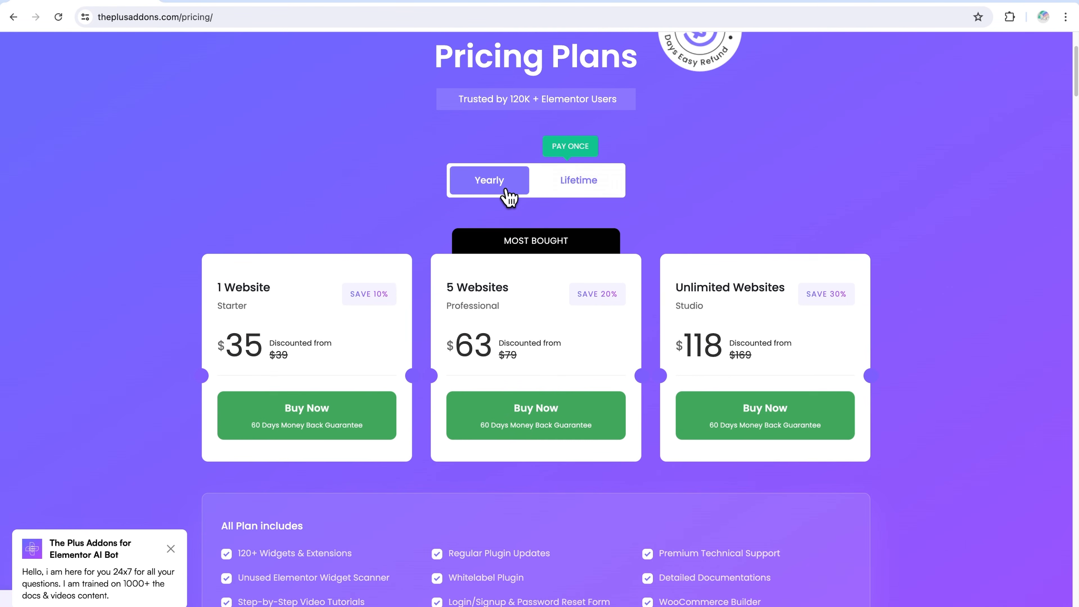
scroll(507, 196, up, 2)
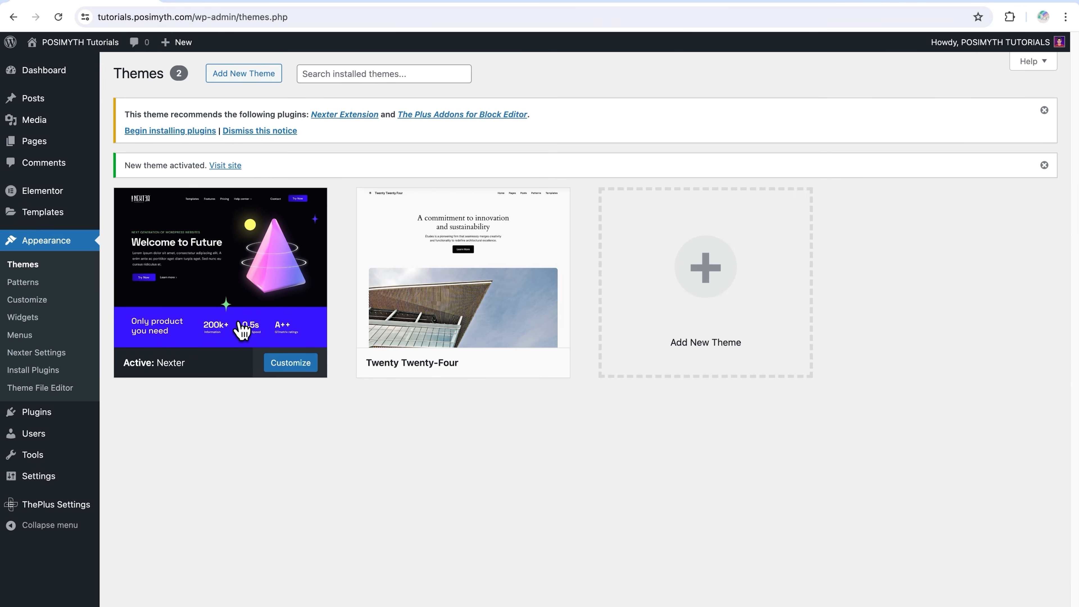
In the Plus Widgets settings of The Plus Addons, find "heading", enable the Heading Title widget and save
click(80, 506)
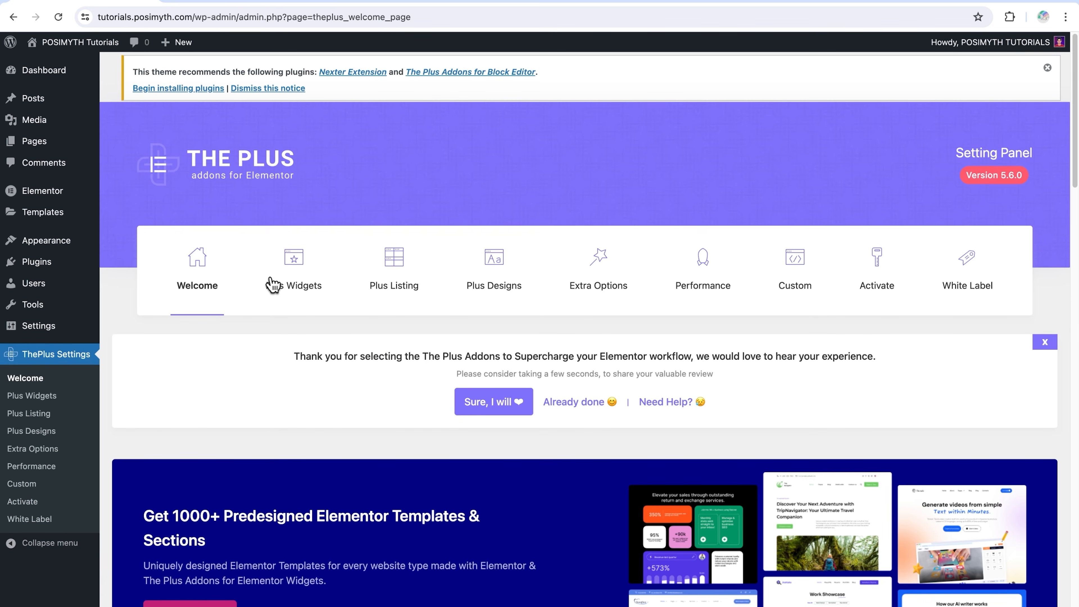
click(274, 286)
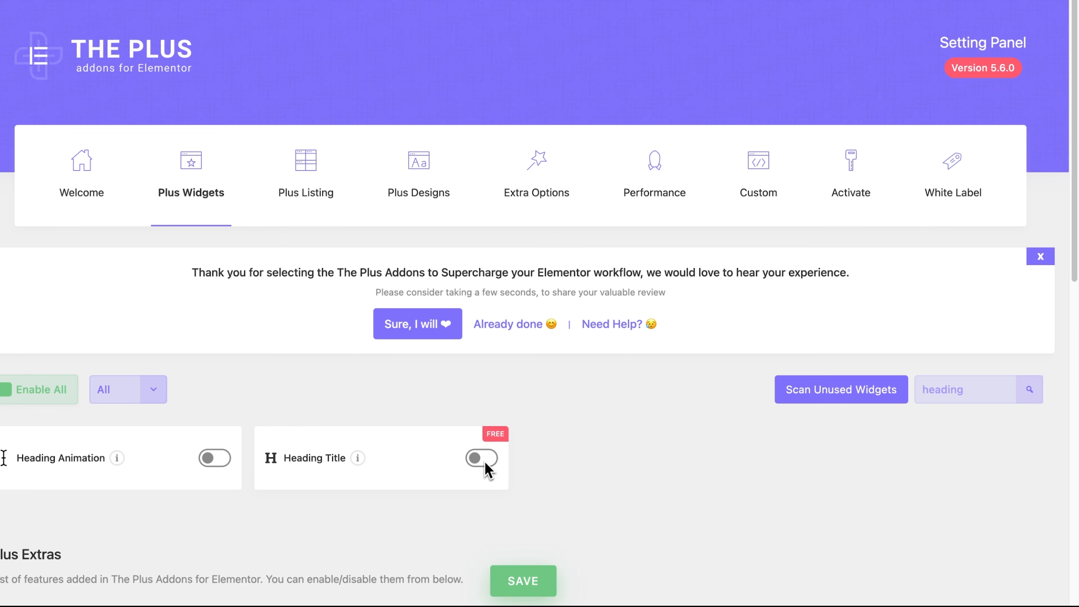
click(487, 464)
click(528, 579)
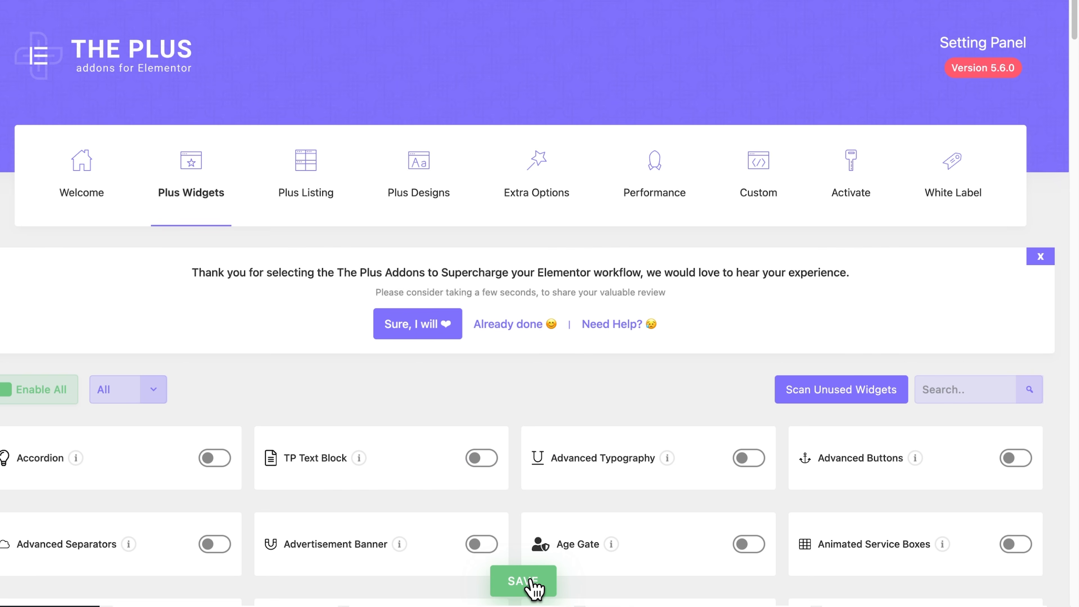
Find "search bar" among the Plus Widgets, enable the Search Bar widget and save the settings
click(929, 395)
text(search bar)
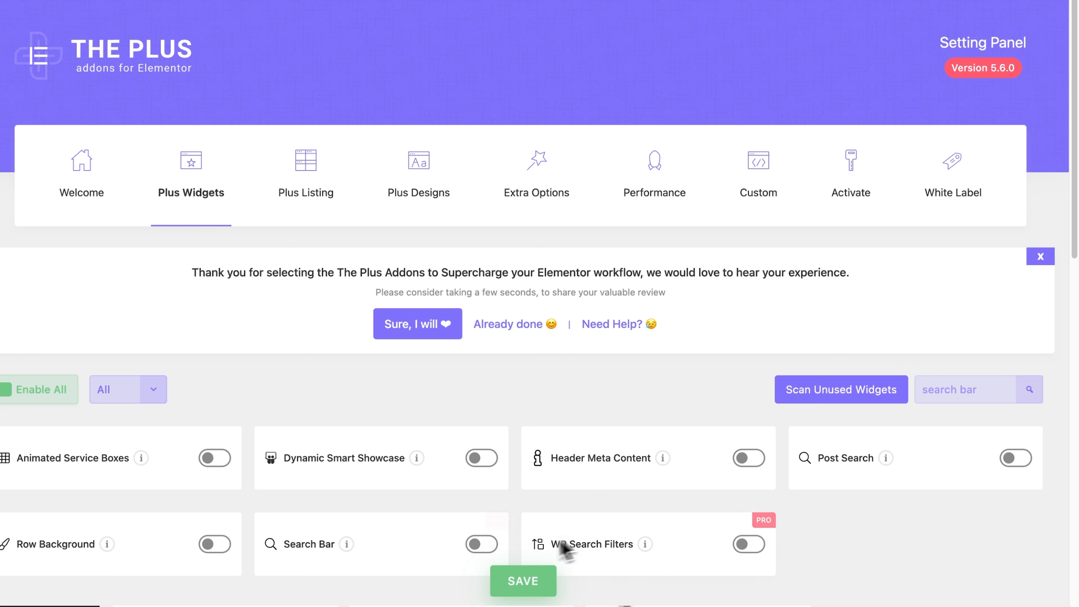
click(489, 547)
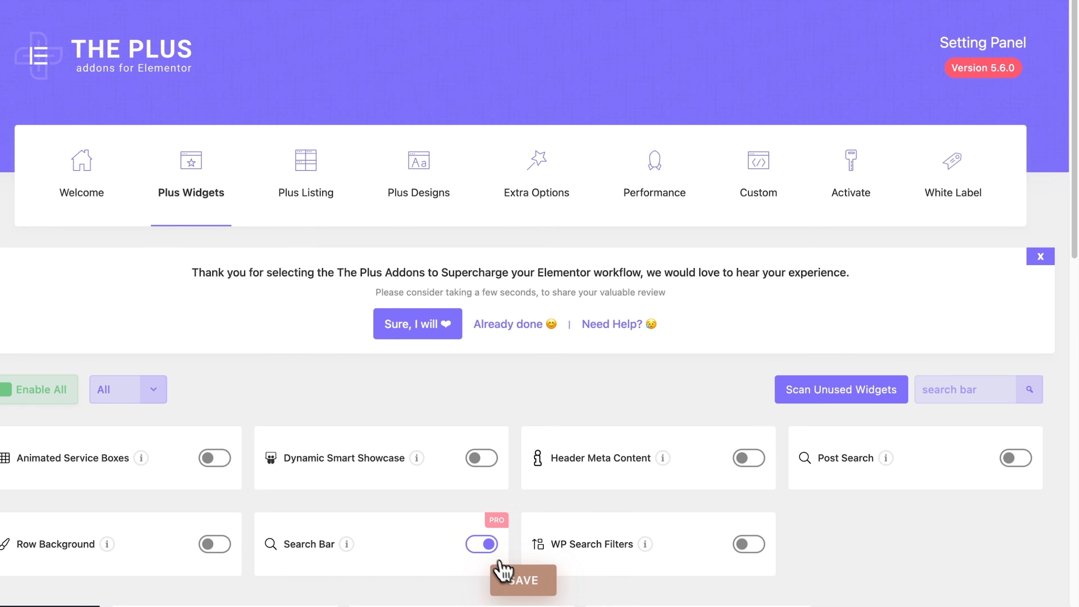
click(516, 579)
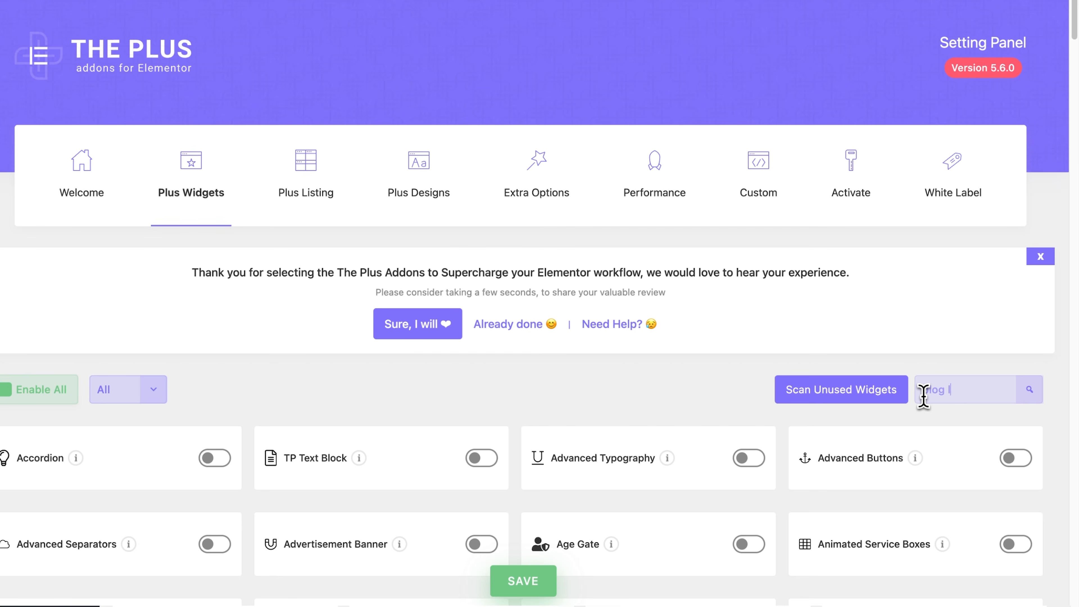
Find "blog list" among the Plus Widgets, enable the Blog Listing widget and save the settings
click(924, 396)
text(blog list)
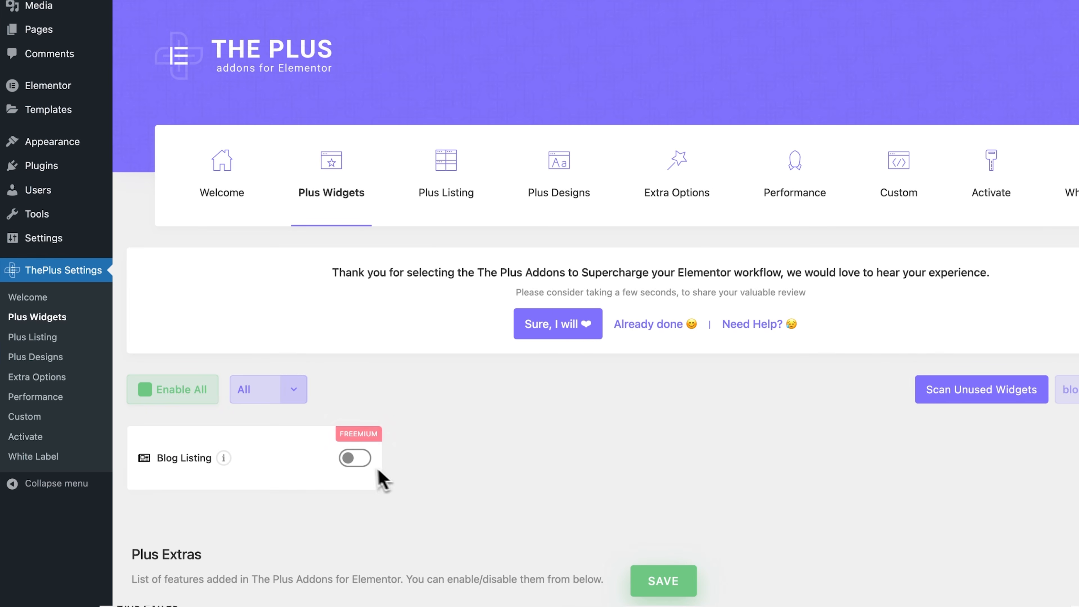
click(362, 463)
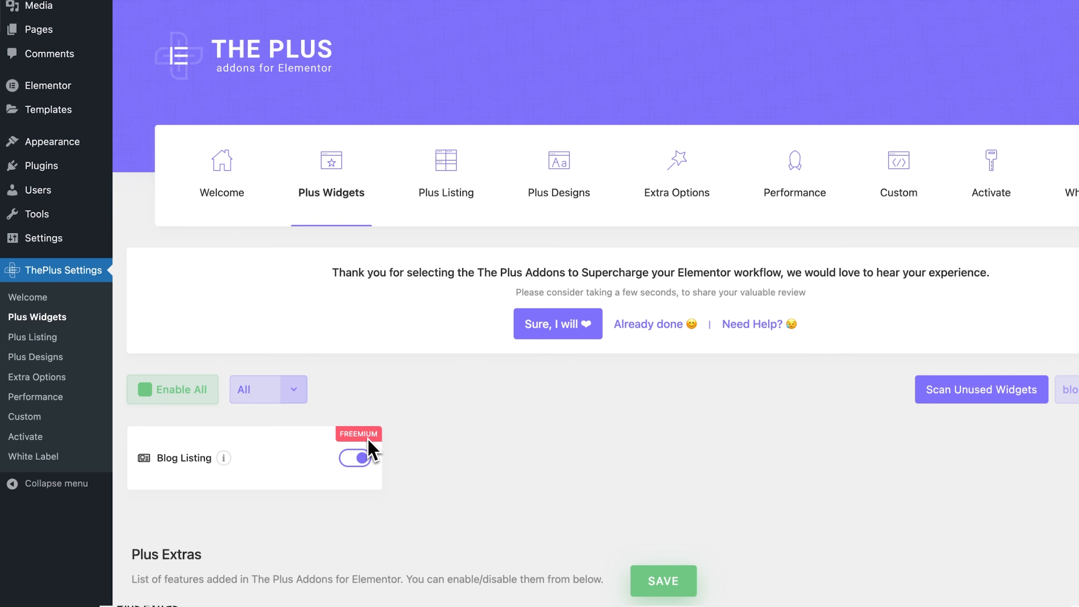
click(670, 587)
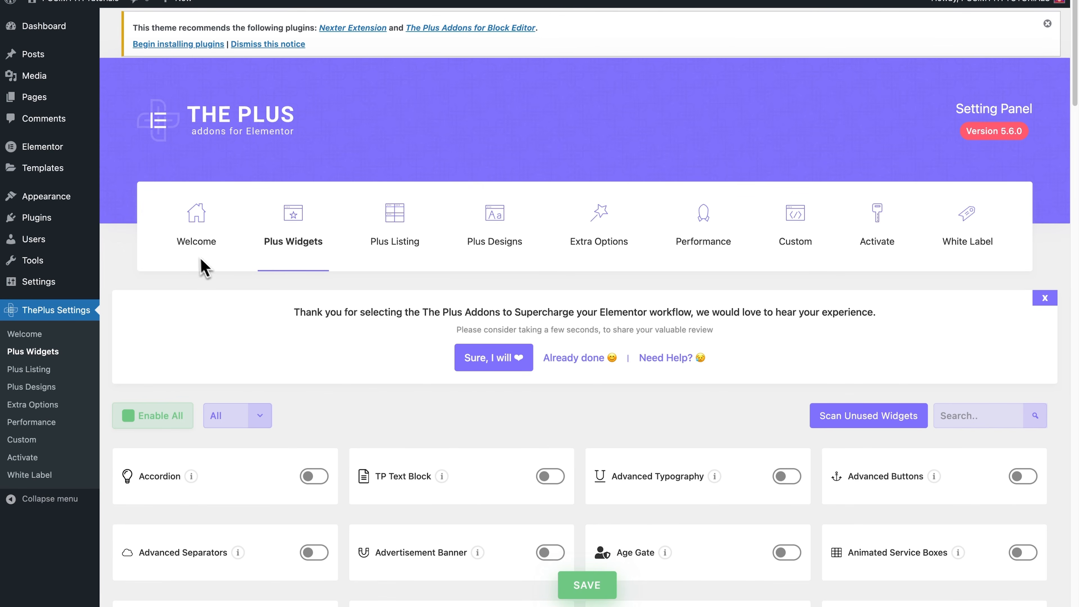
Open the Blog Grid page for editing with Elementor and look over its featured post and All Blogs section
click(64, 97)
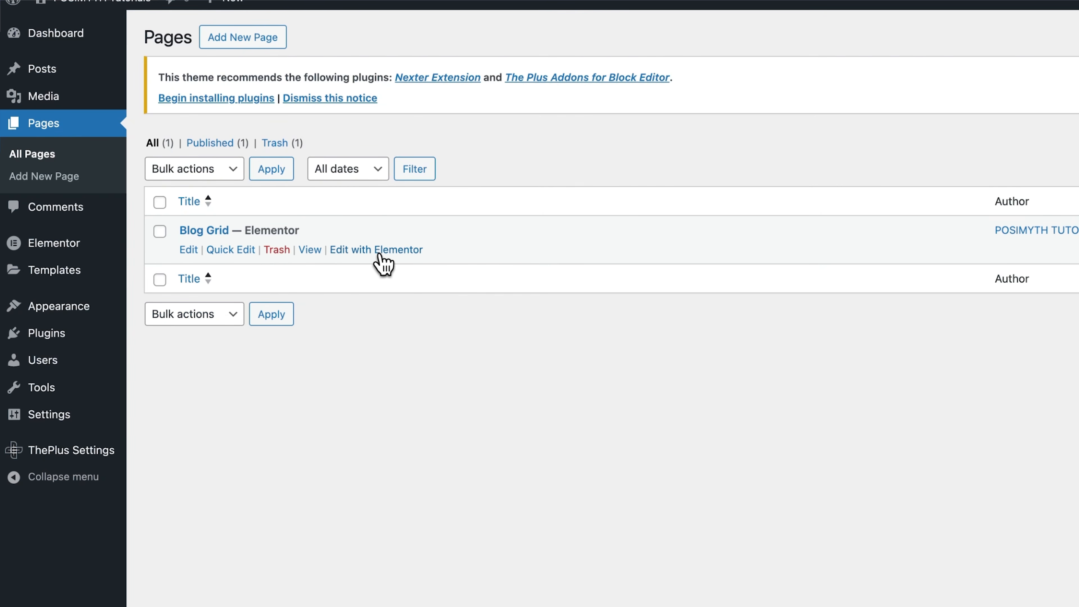
click(378, 254)
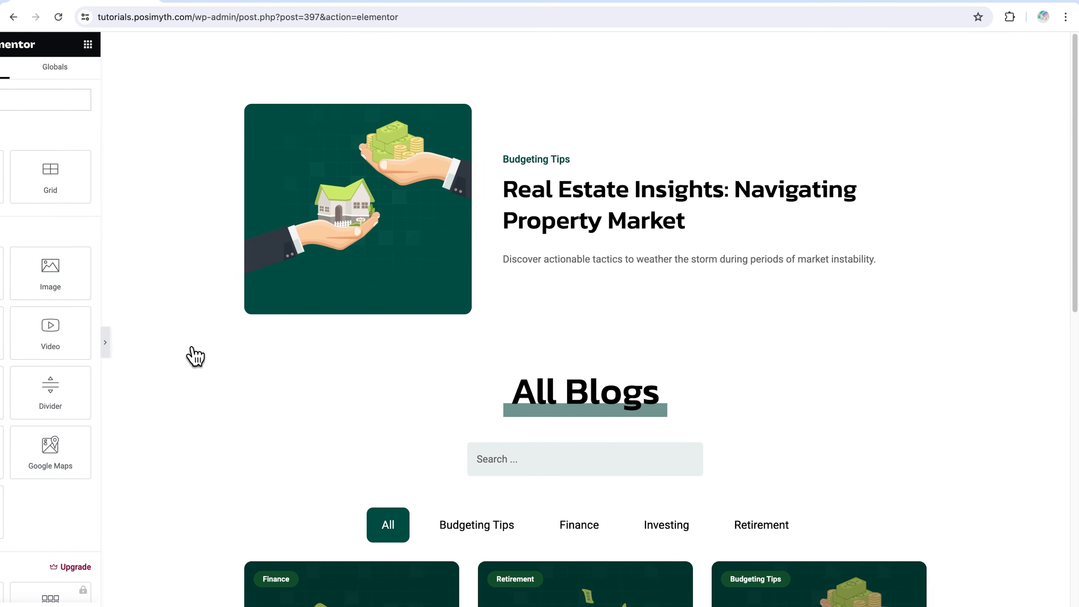
scroll(364, 329, down, 5)
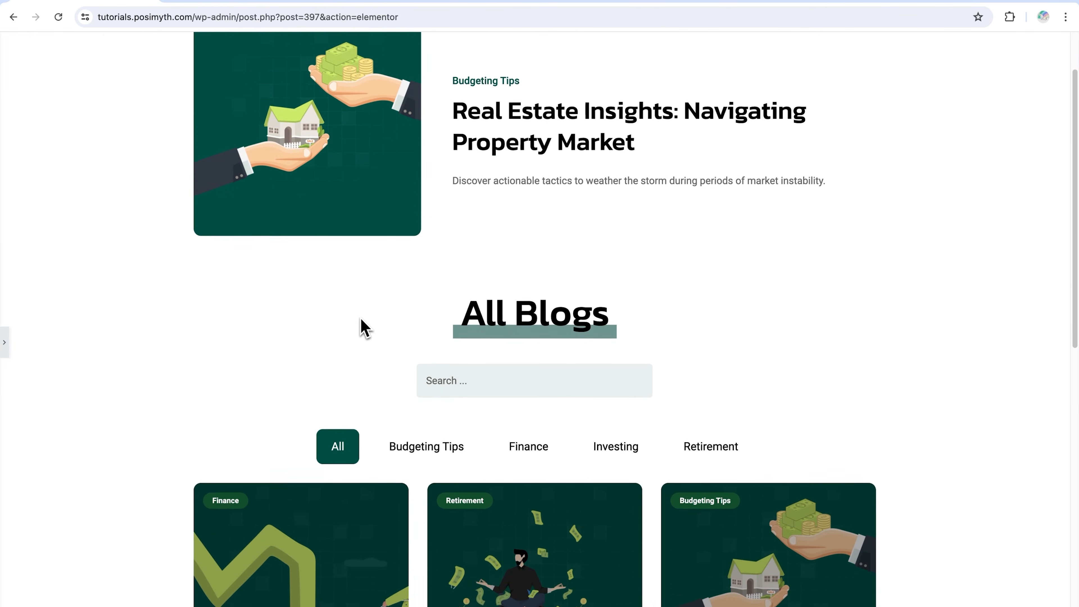
scroll(364, 329, down, 2)
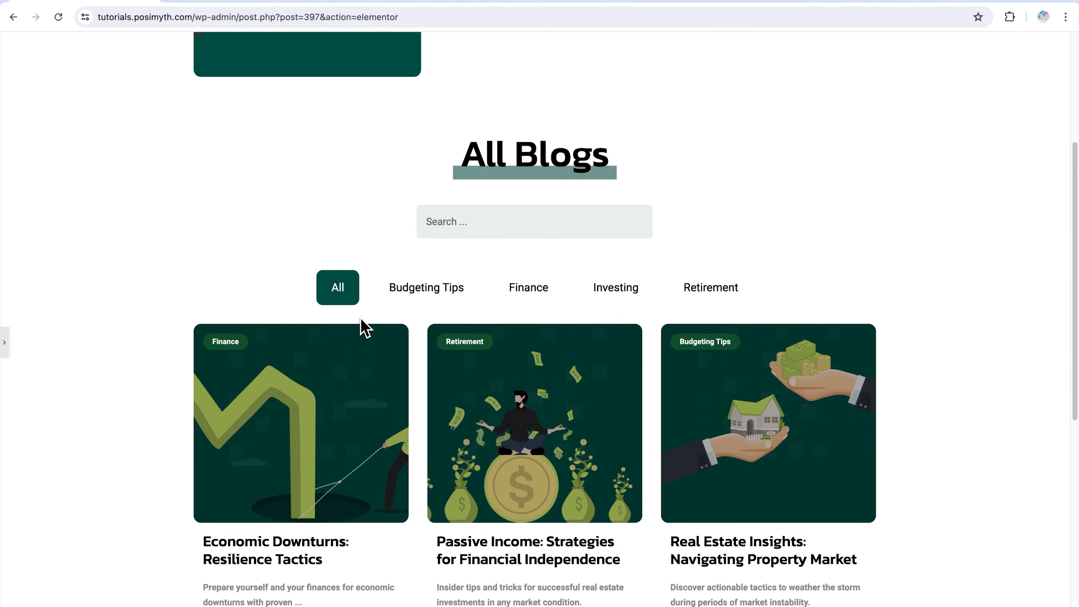
scroll(364, 328, down, 12)
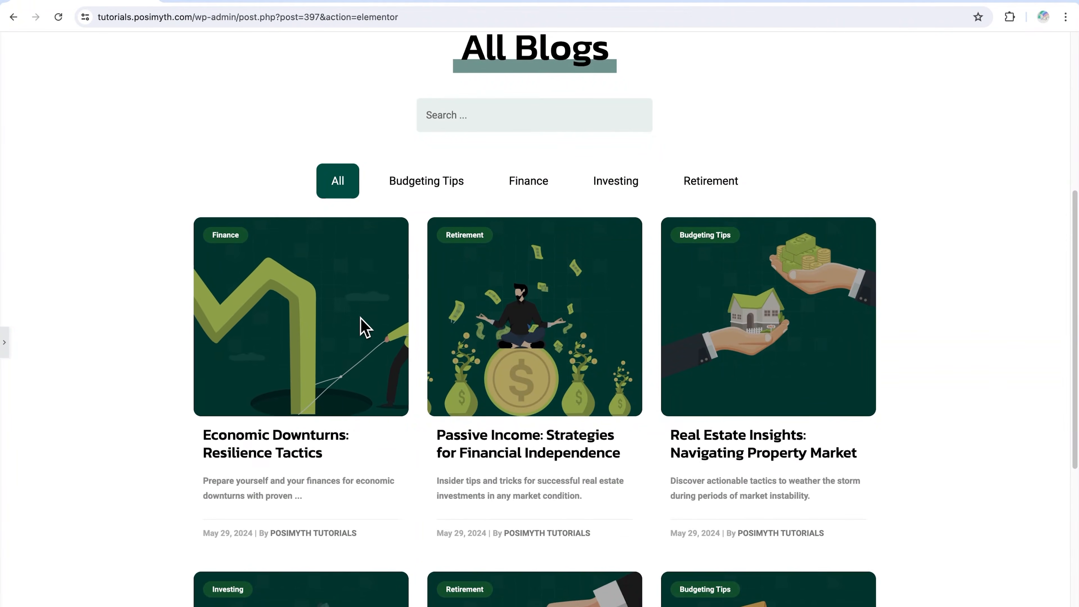
scroll(365, 329, up, 18)
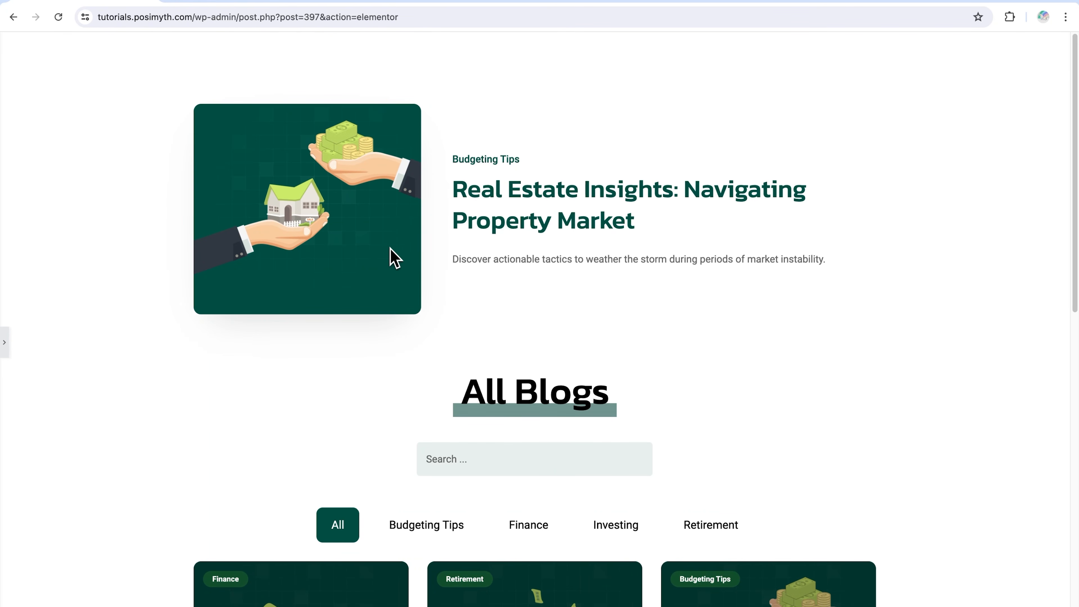
Test the Budgeting Tips, Finance and Investing category filters of the All Blogs grid, finishing with All
scroll(394, 264, down, 5)
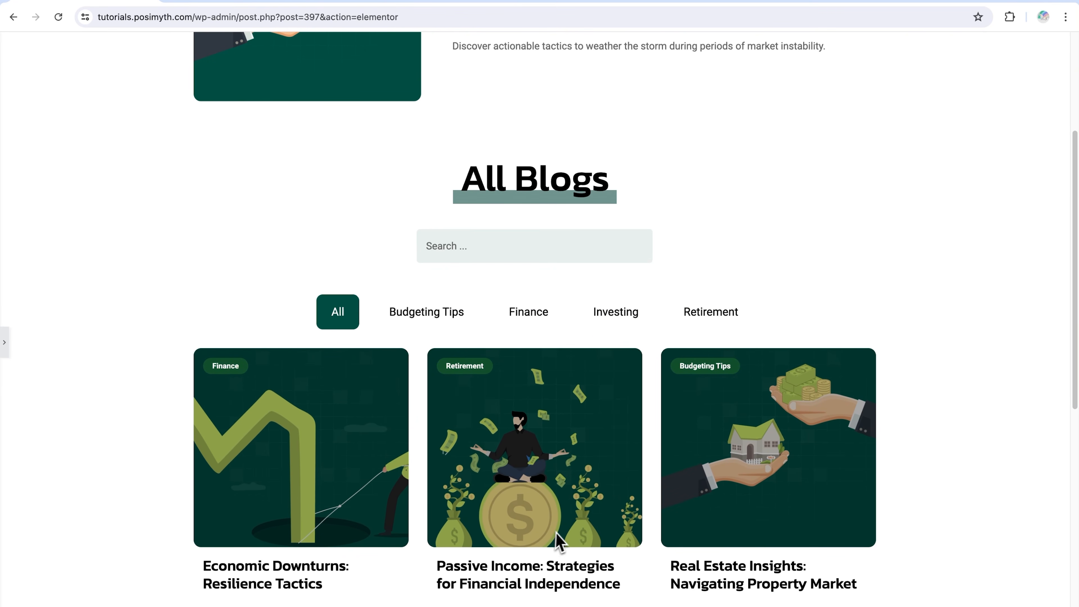
click(442, 325)
click(523, 313)
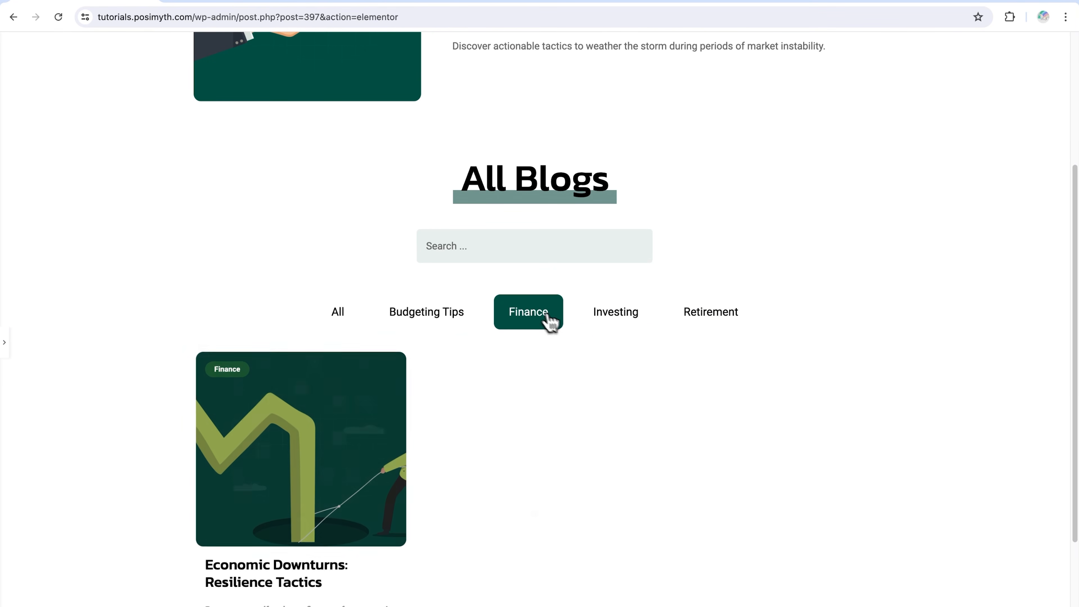
click(622, 316)
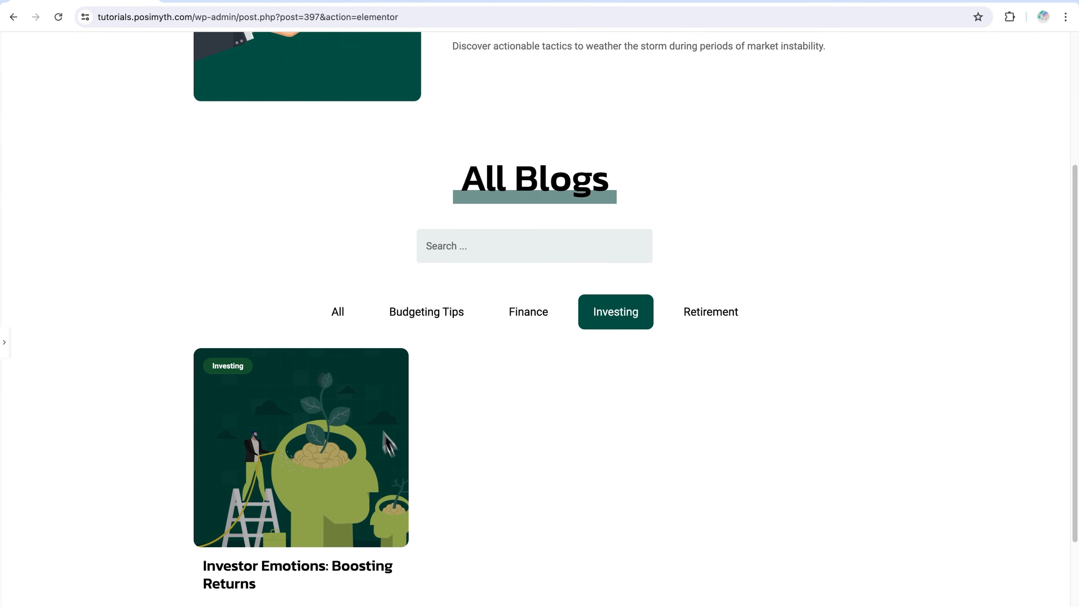
click(424, 325)
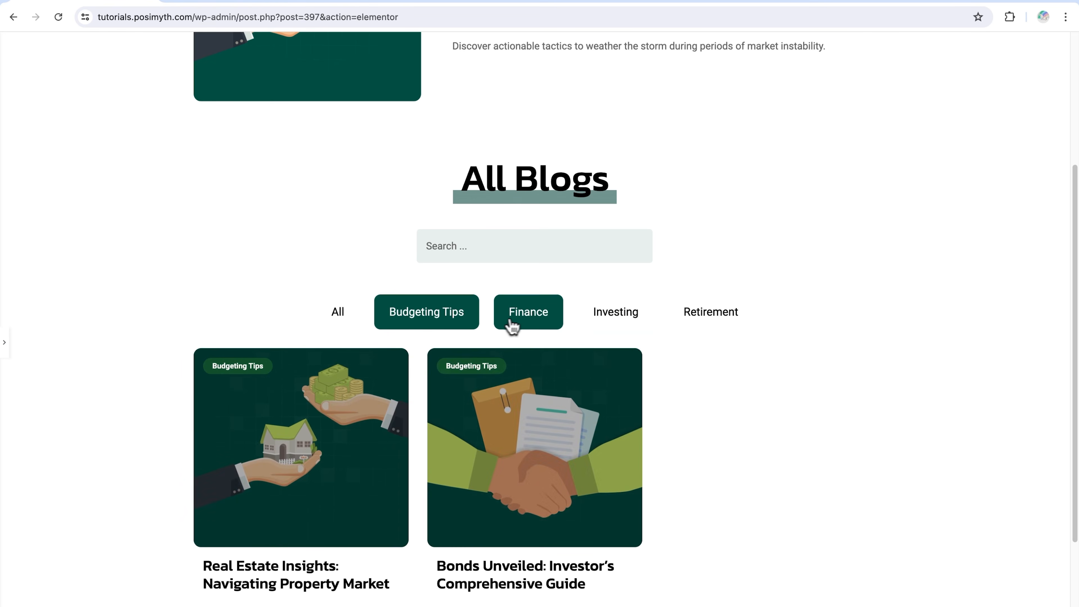
click(512, 327)
click(604, 327)
click(429, 318)
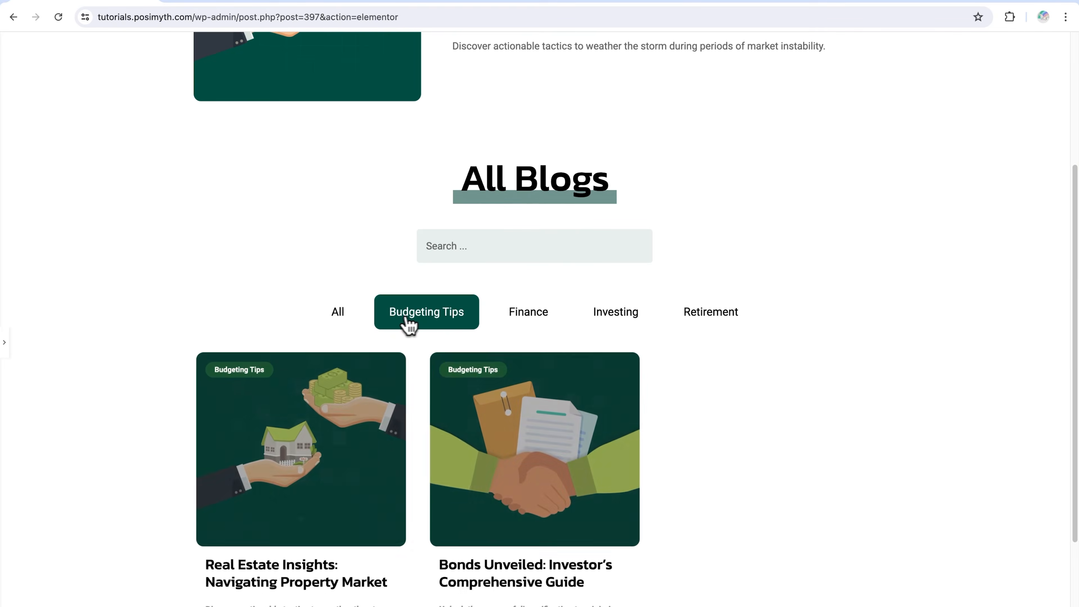
click(353, 326)
Look through the post cards of the unfiltered blog grid and load more posts at its end
scroll(440, 465, down, 3)
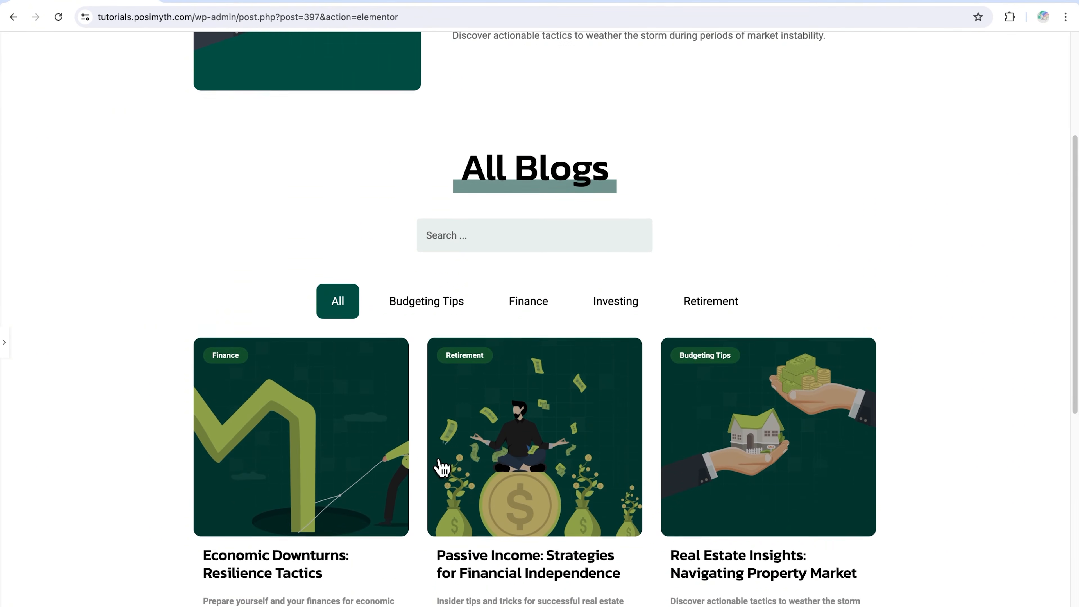
scroll(442, 468, down, 7)
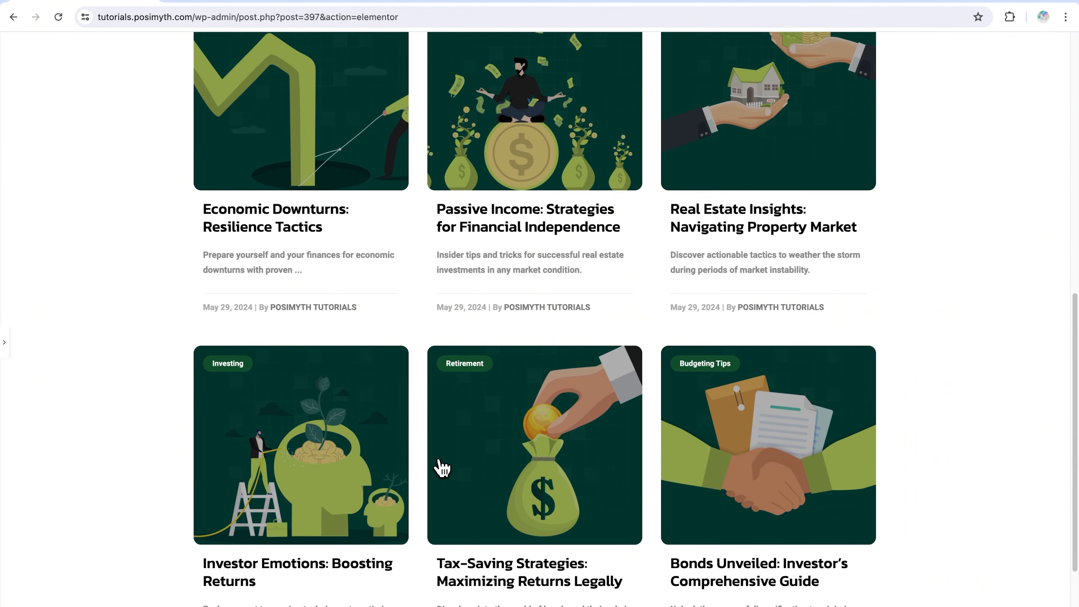
scroll(441, 467, down, 3)
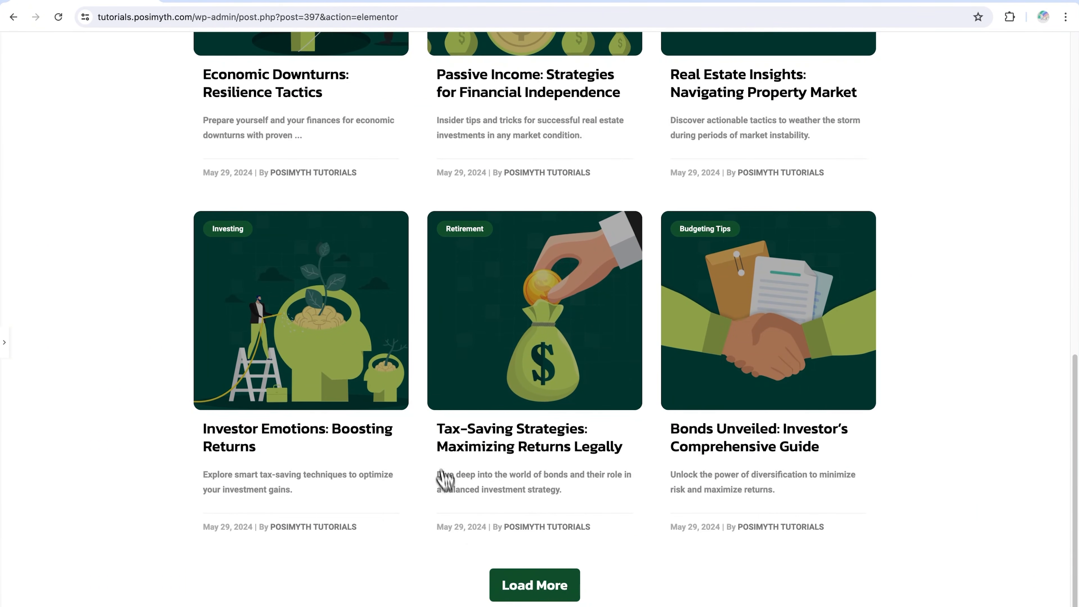
click(548, 589)
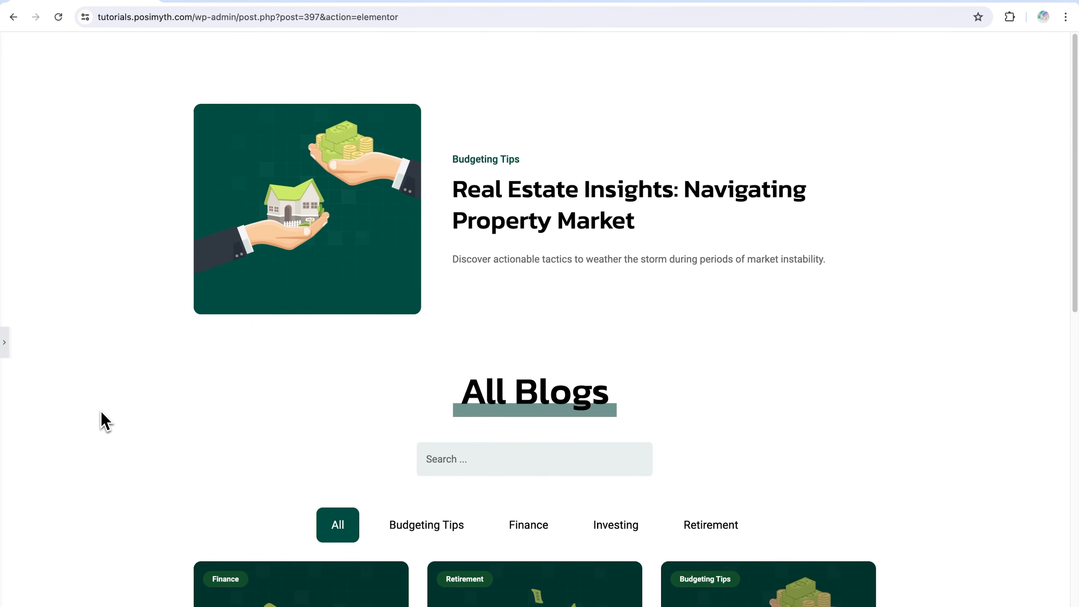
Open the settings of the Blog/Post Listing widget inside the page's second container
click(6, 351)
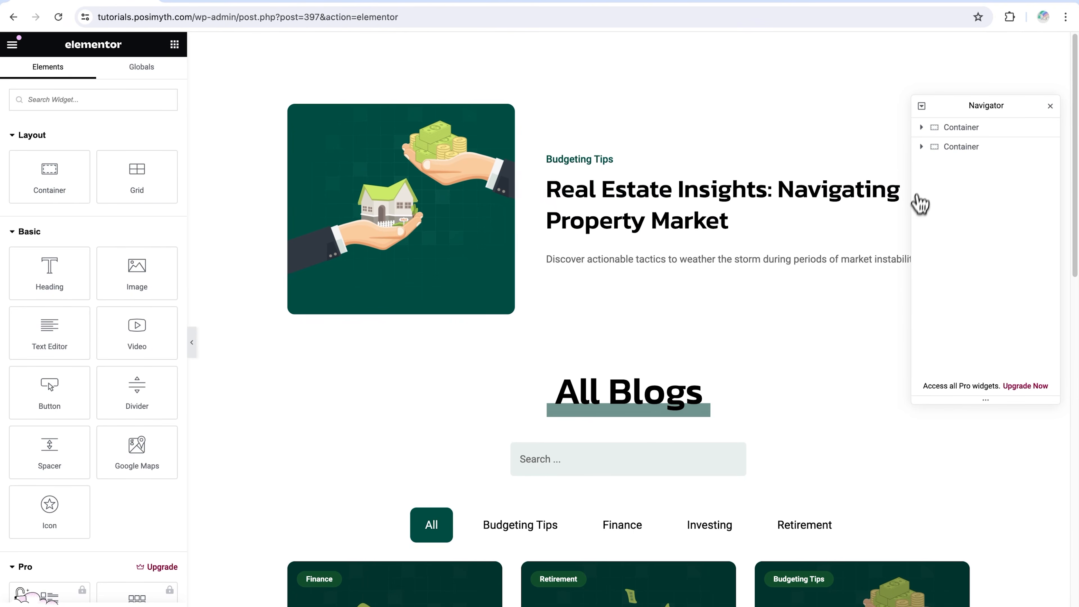
click(921, 148)
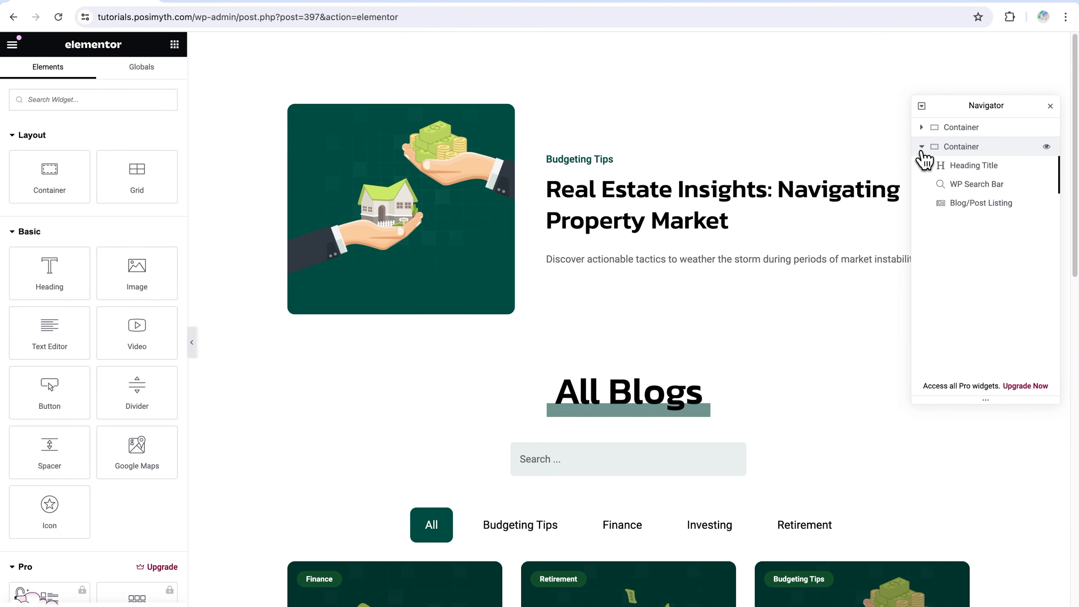
click(966, 205)
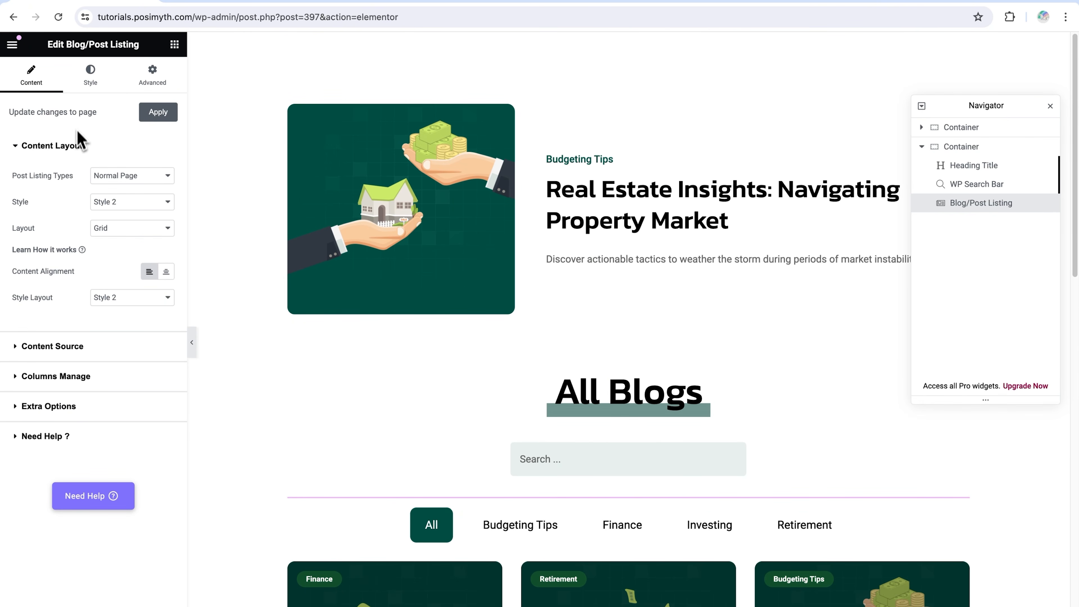
Review the Post Listing Types options in the Content Layout settings and keep Normal Page
click(37, 149)
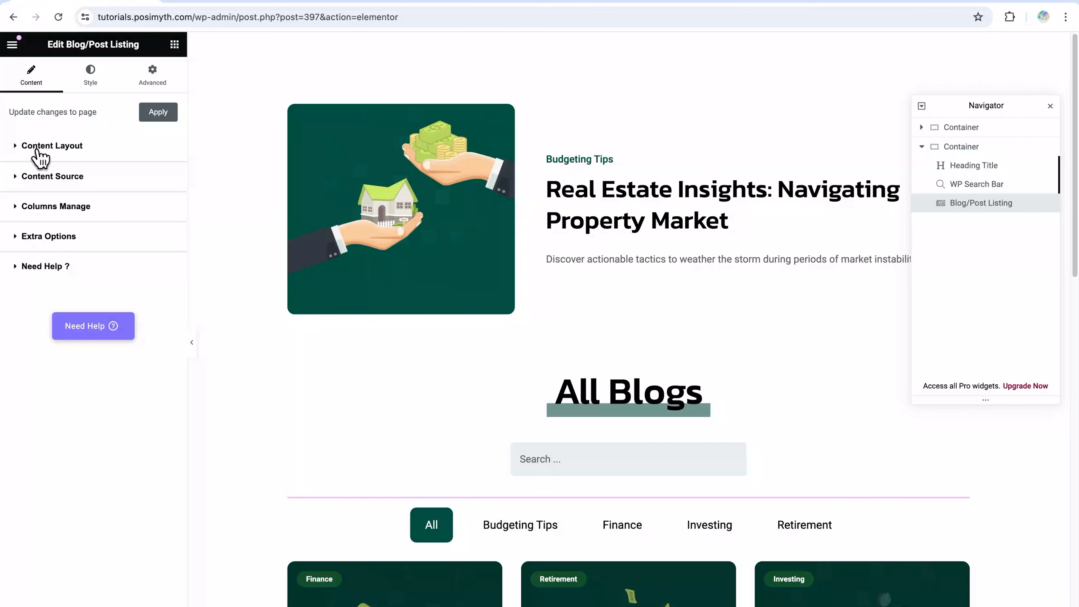
click(19, 149)
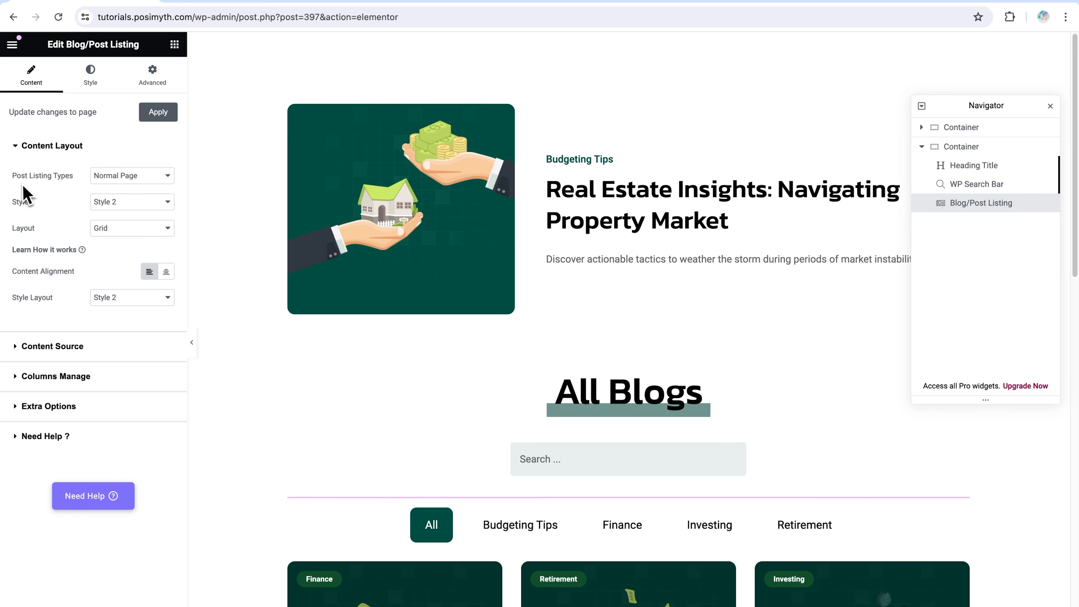
click(140, 178)
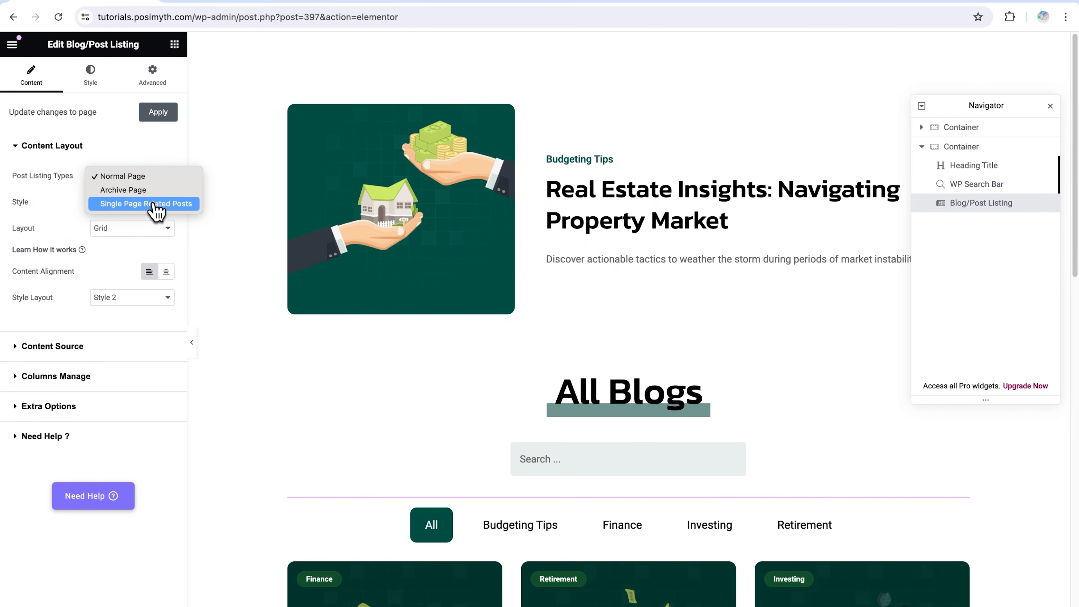
click(143, 180)
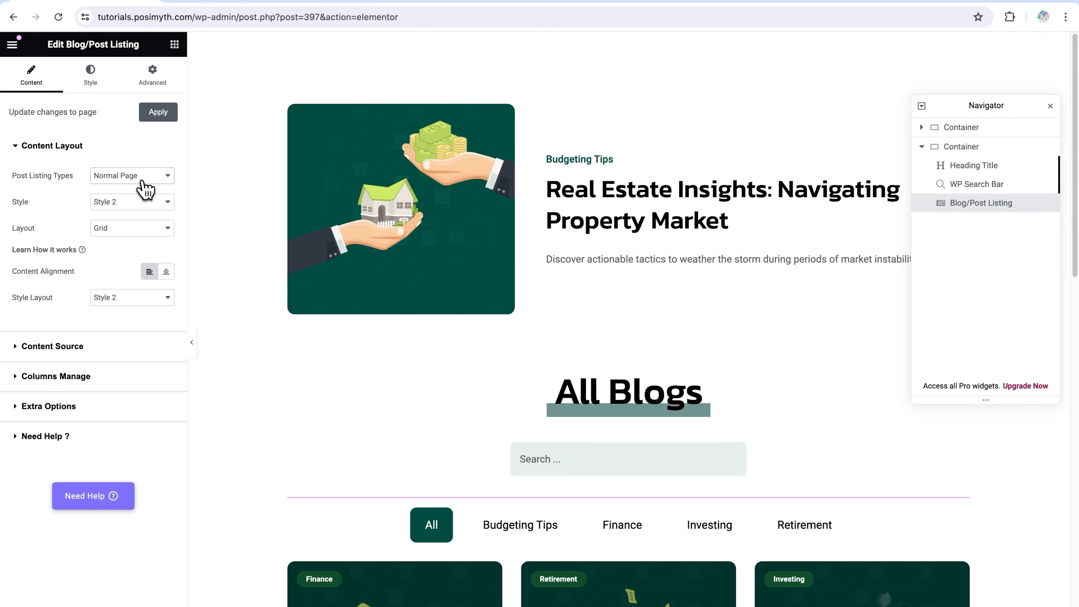
Try Style 1 on the blog listing and close the Navigator to inspect the post cards
click(147, 203)
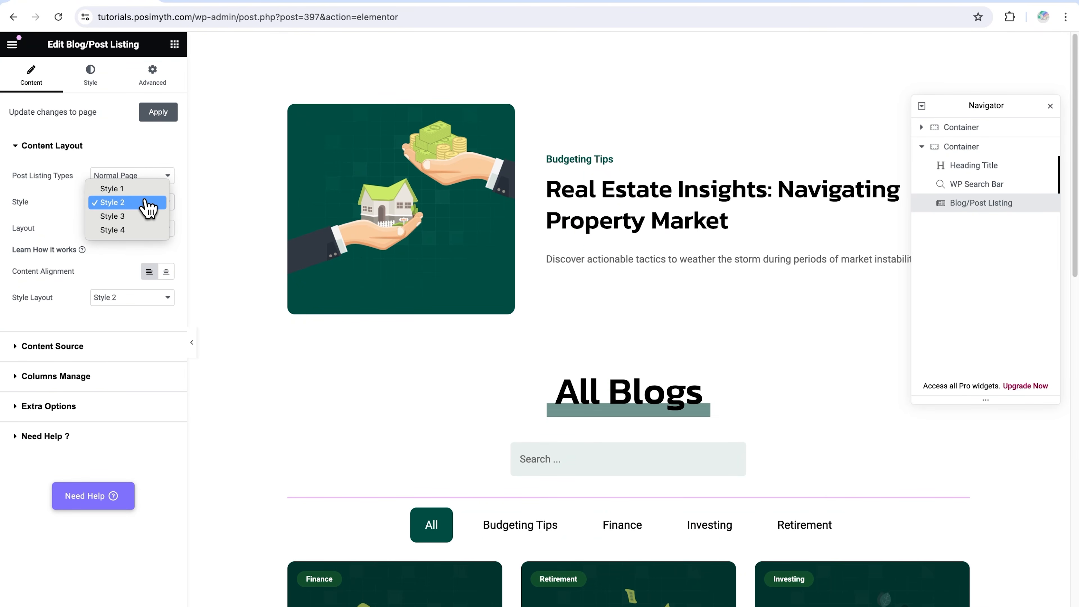
click(128, 189)
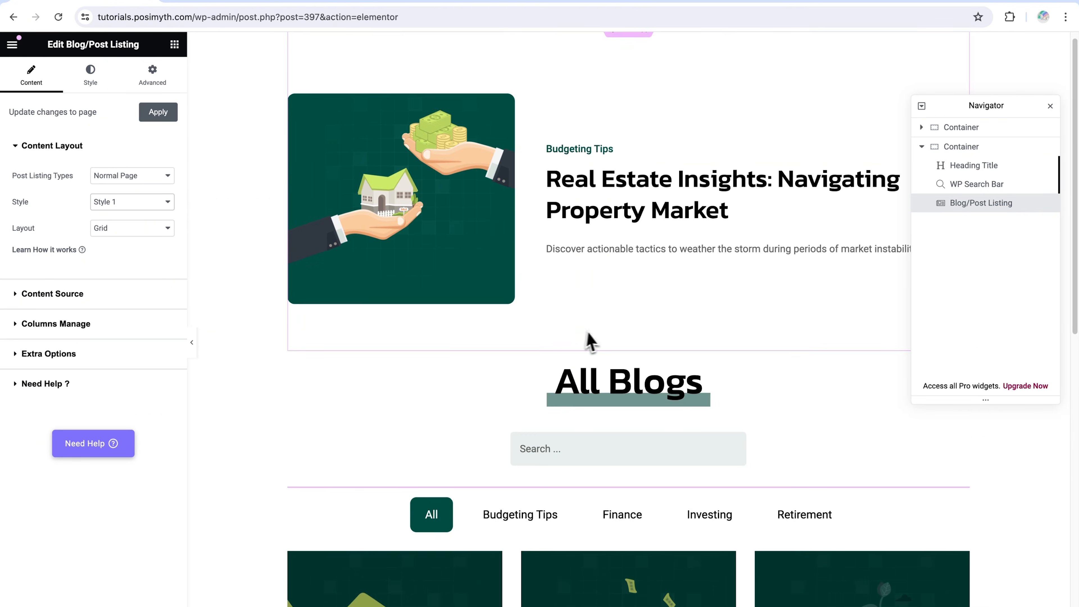
scroll(593, 339, down, 5)
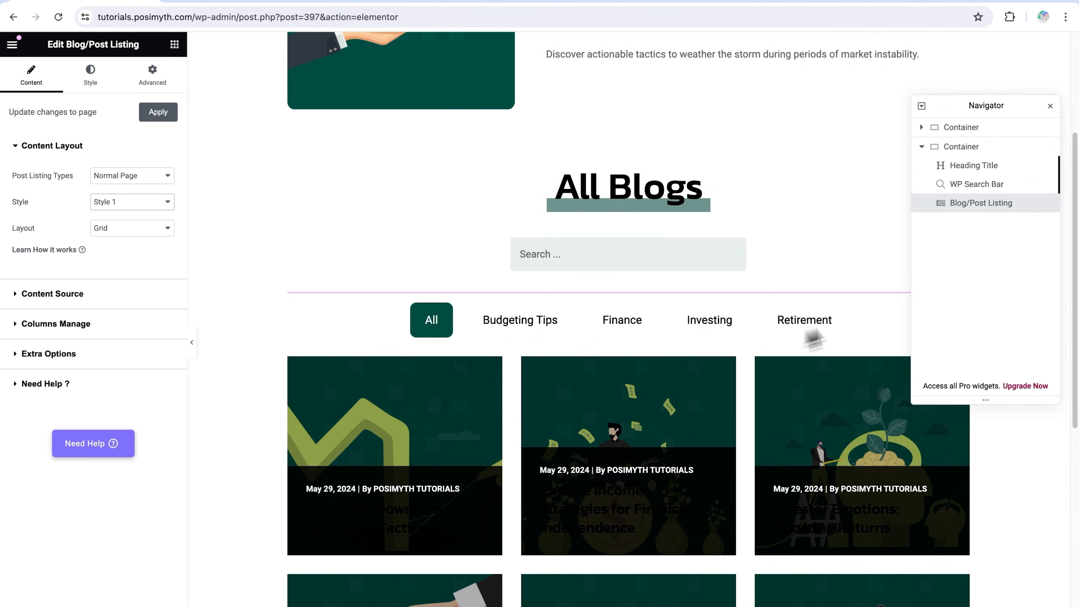
click(1050, 108)
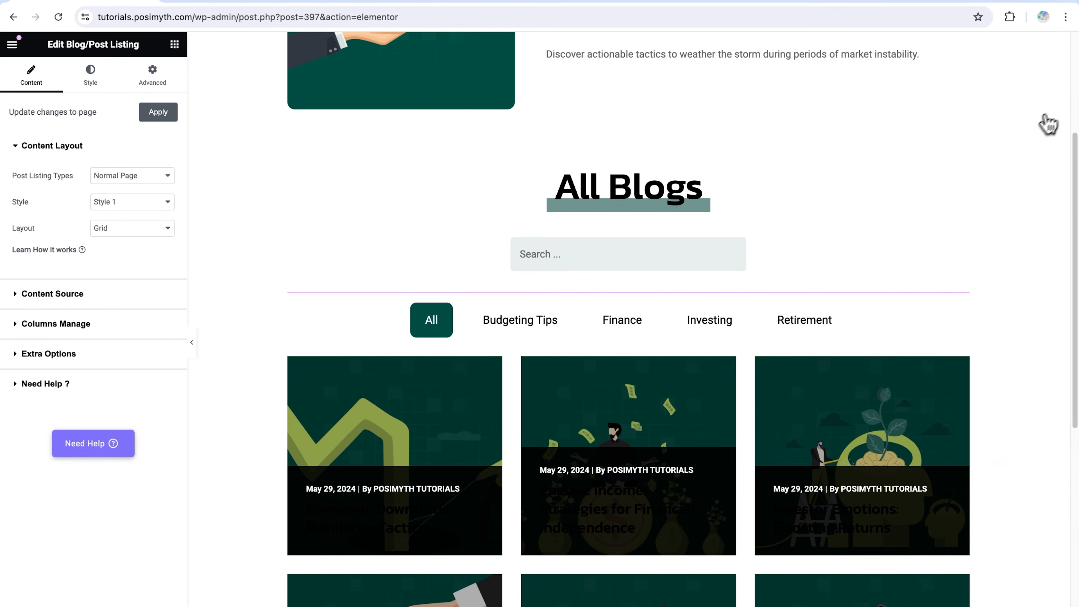
scroll(749, 287, down, 5)
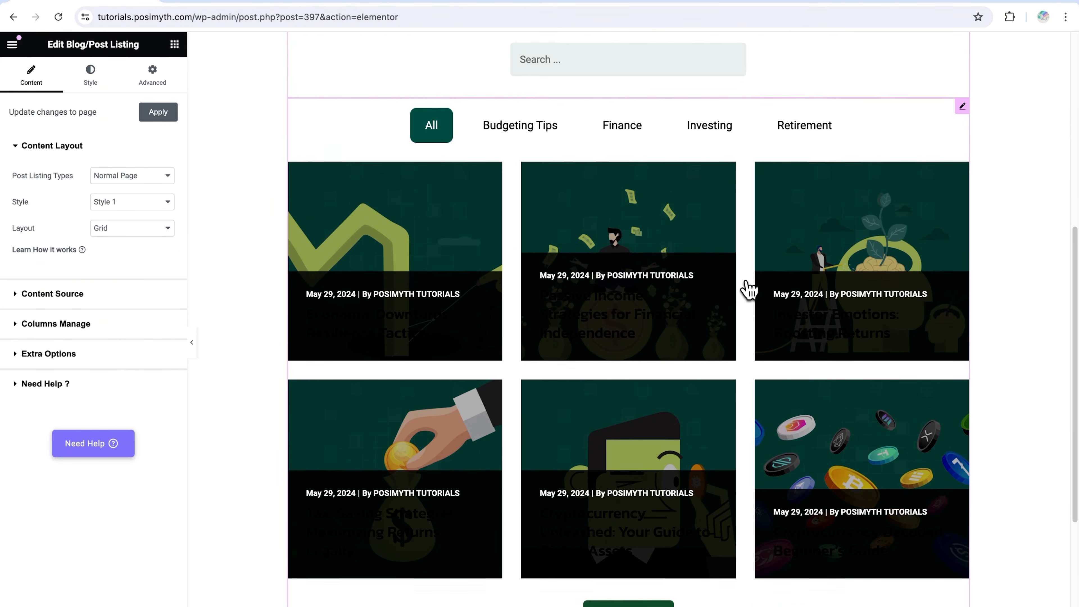
Try Style 3 and Style 4 on the blog listing and inspect how each arranges the post cards
click(129, 202)
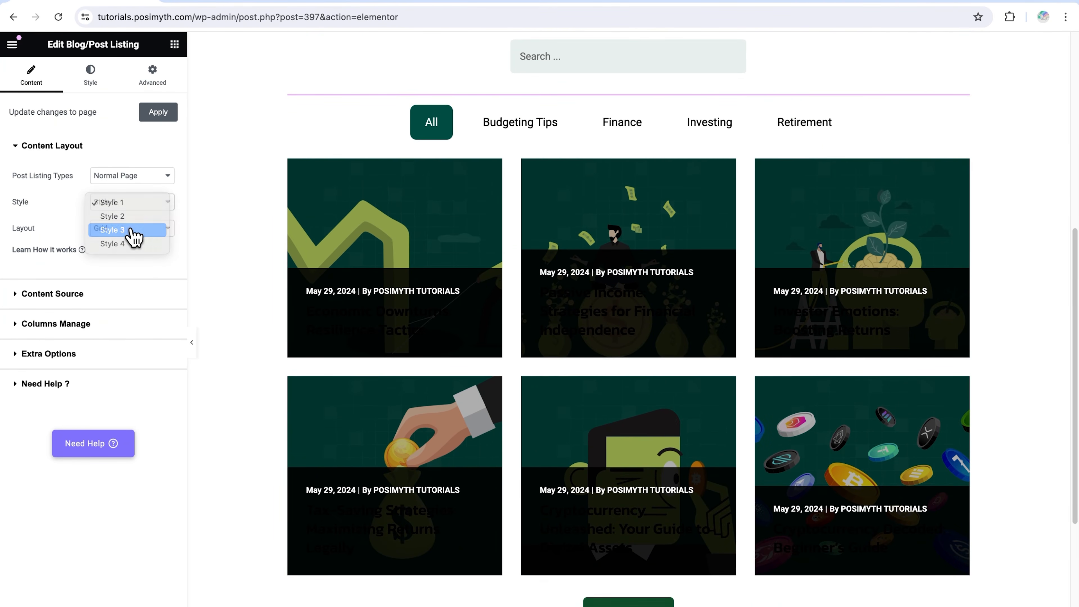
click(132, 232)
scroll(602, 337, down, 8)
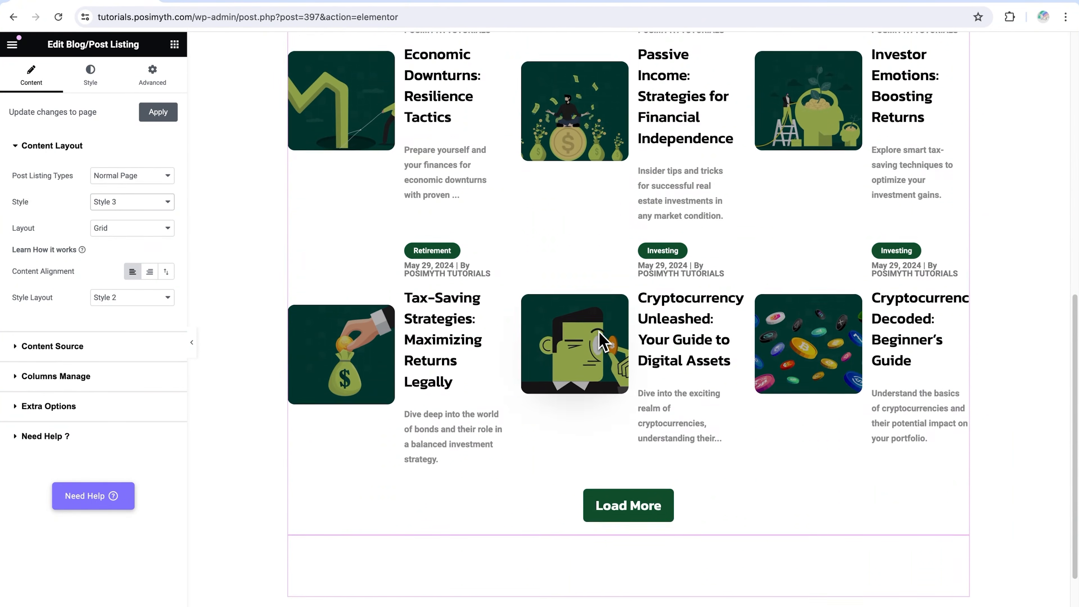
scroll(603, 340, up, 2)
click(154, 202)
click(152, 216)
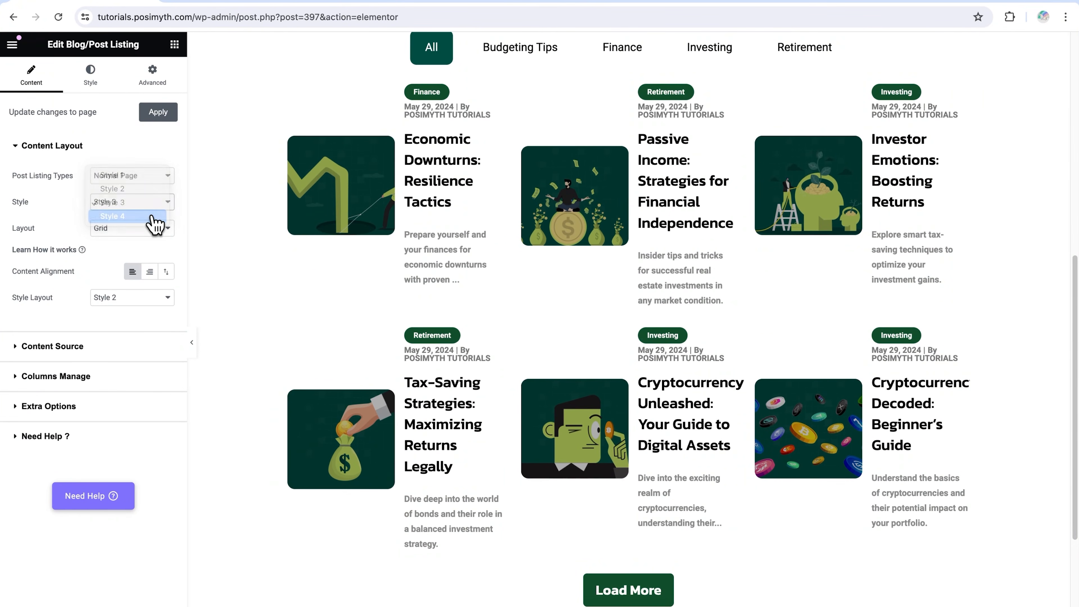
scroll(571, 354, down, 5)
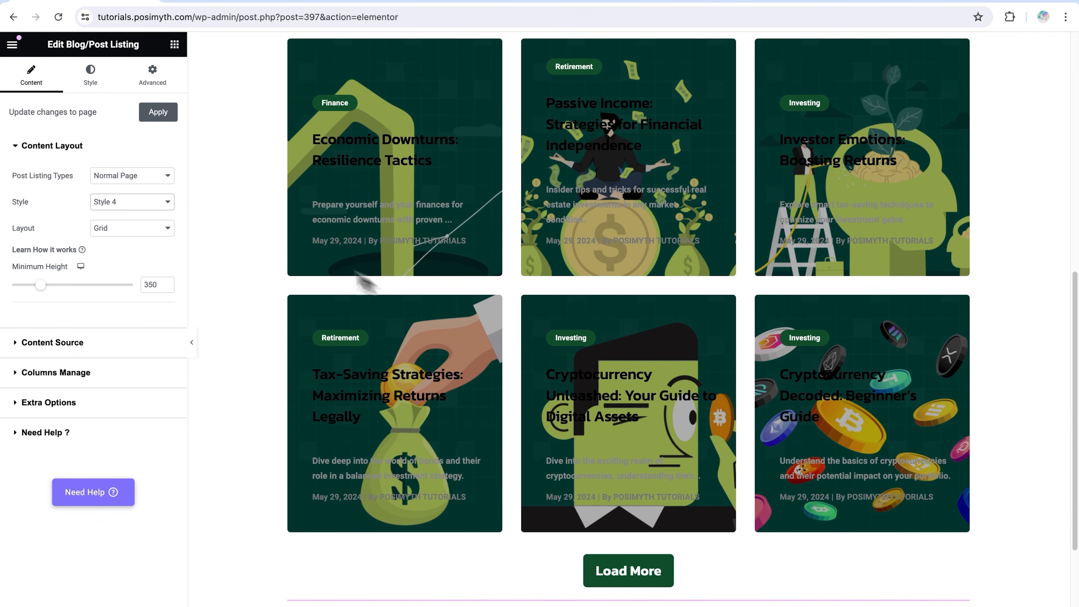
Set the blog listing's style to Style 2 and look over the post cards
click(170, 207)
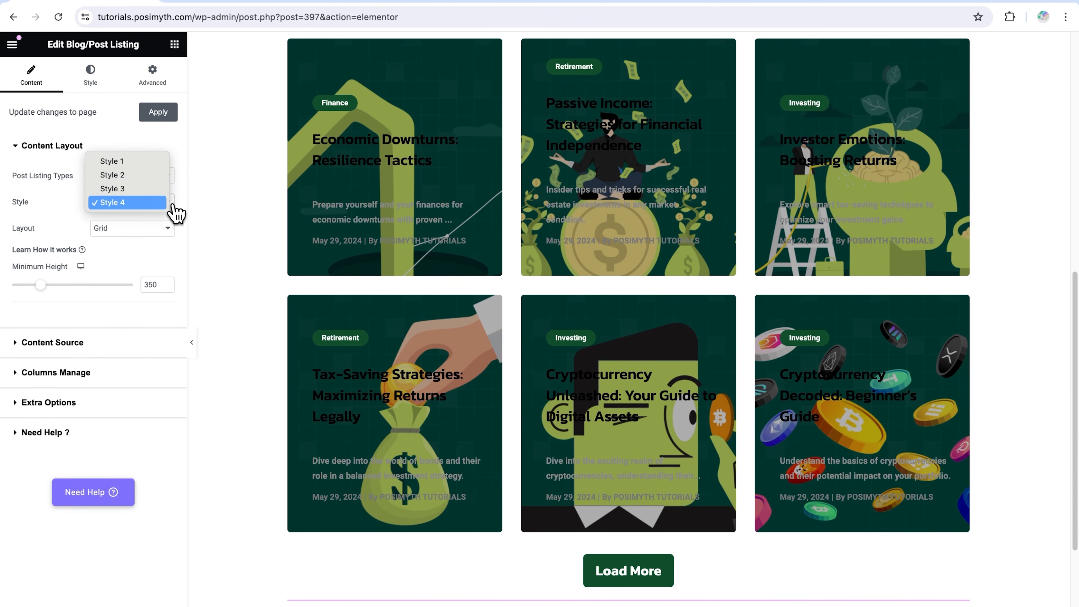
click(131, 177)
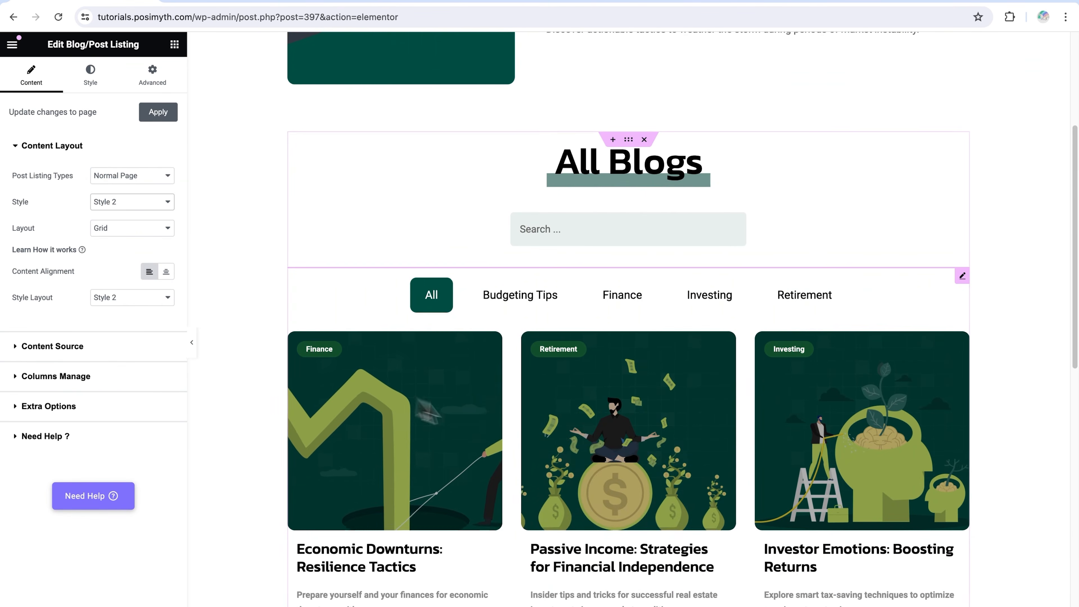
scroll(523, 423, down, 2)
scroll(526, 431, down, 3)
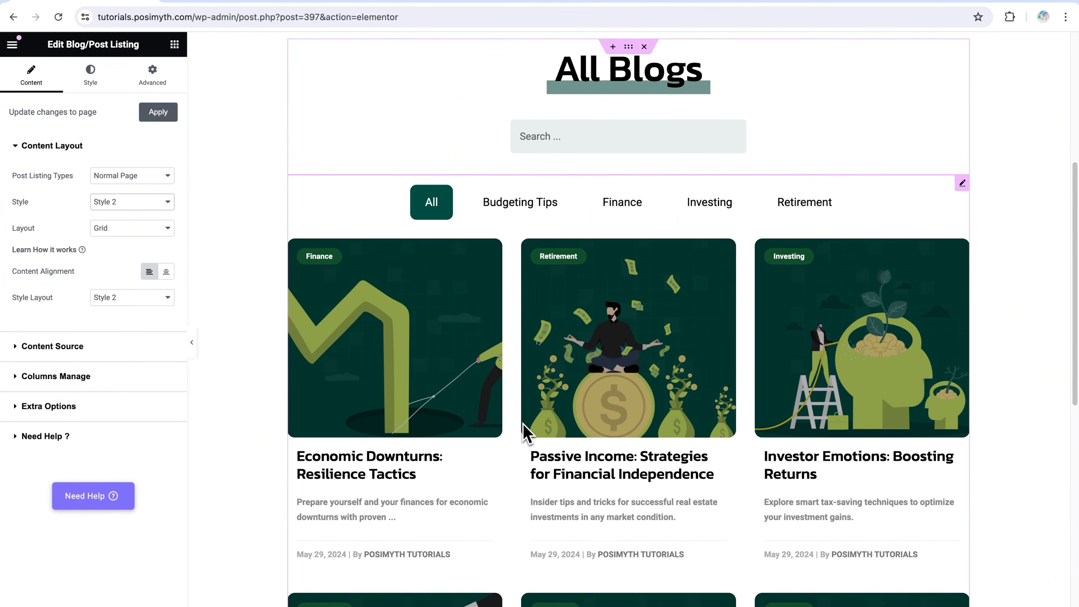
Try the Masonry and Metro layouts on the blog listing and inspect the arrangement of the posts
click(166, 228)
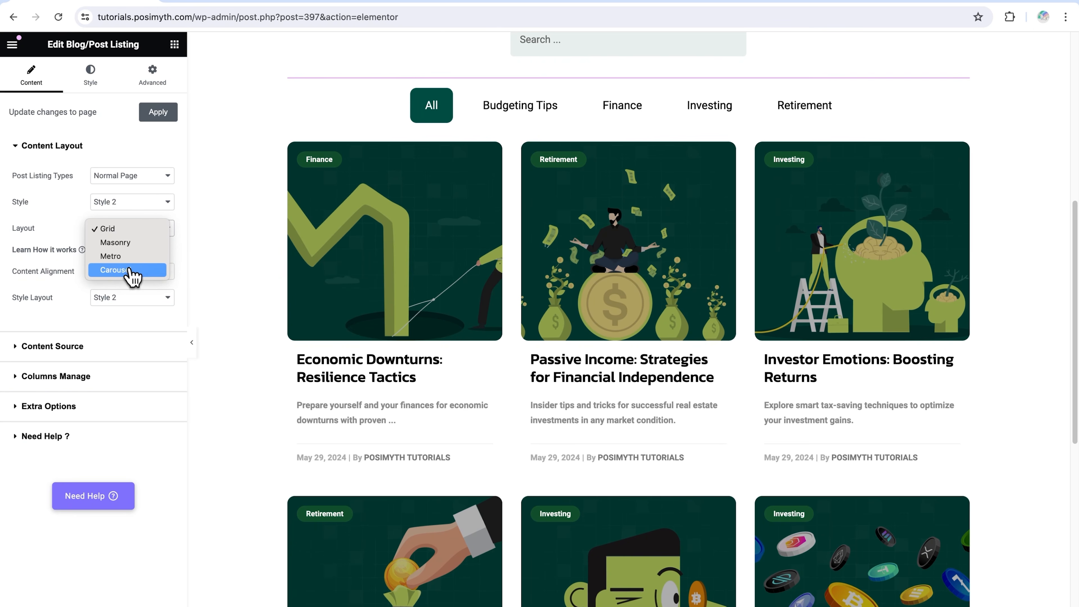
click(130, 243)
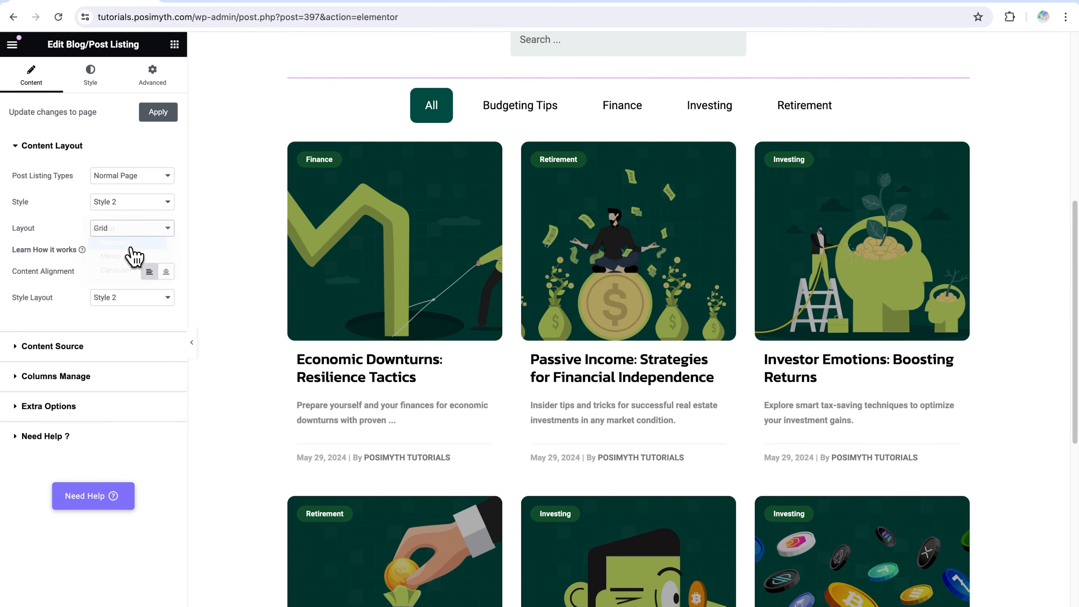
scroll(712, 409, down, 4)
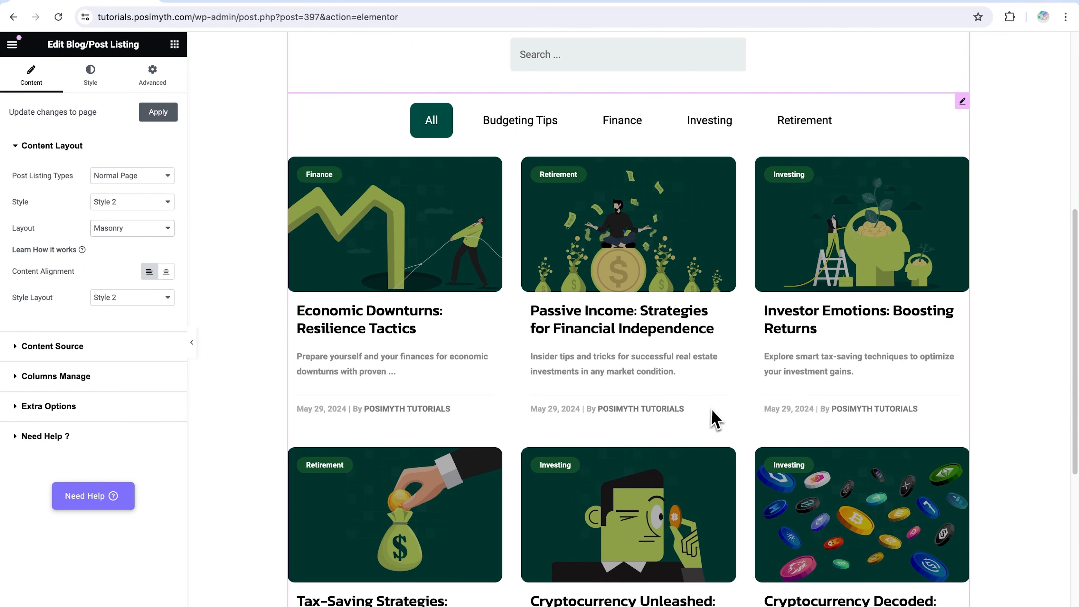
click(136, 232)
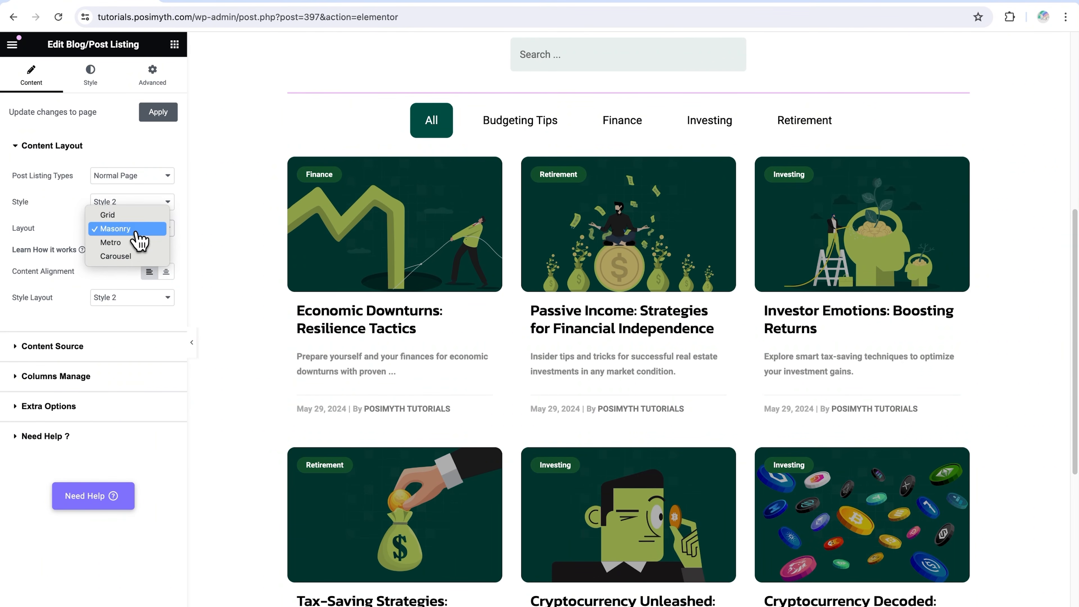
click(110, 242)
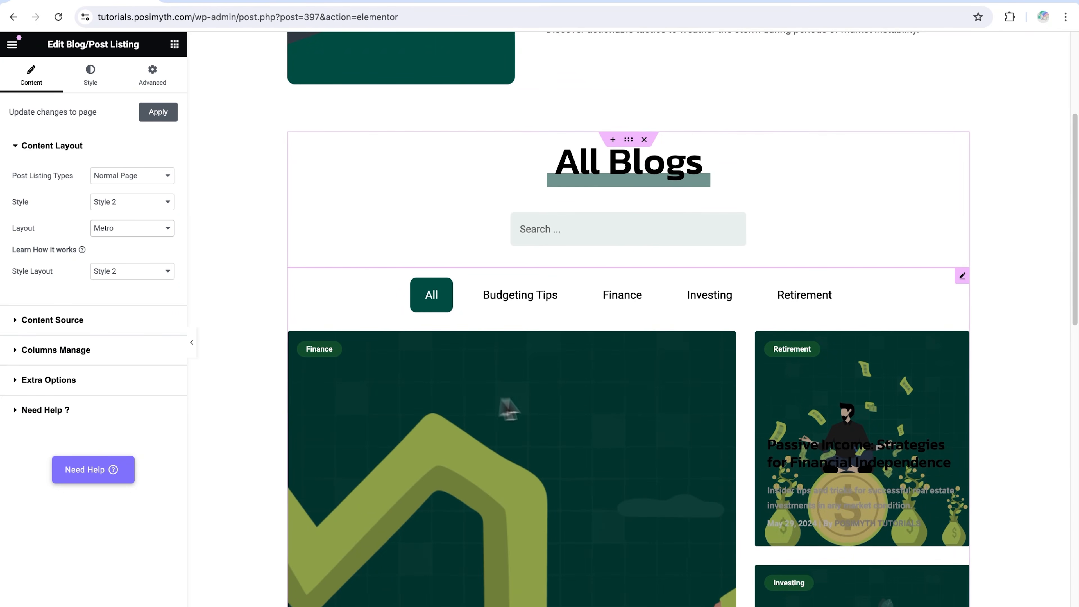
scroll(631, 361, down, 2)
scroll(634, 361, down, 3)
scroll(635, 360, down, 2)
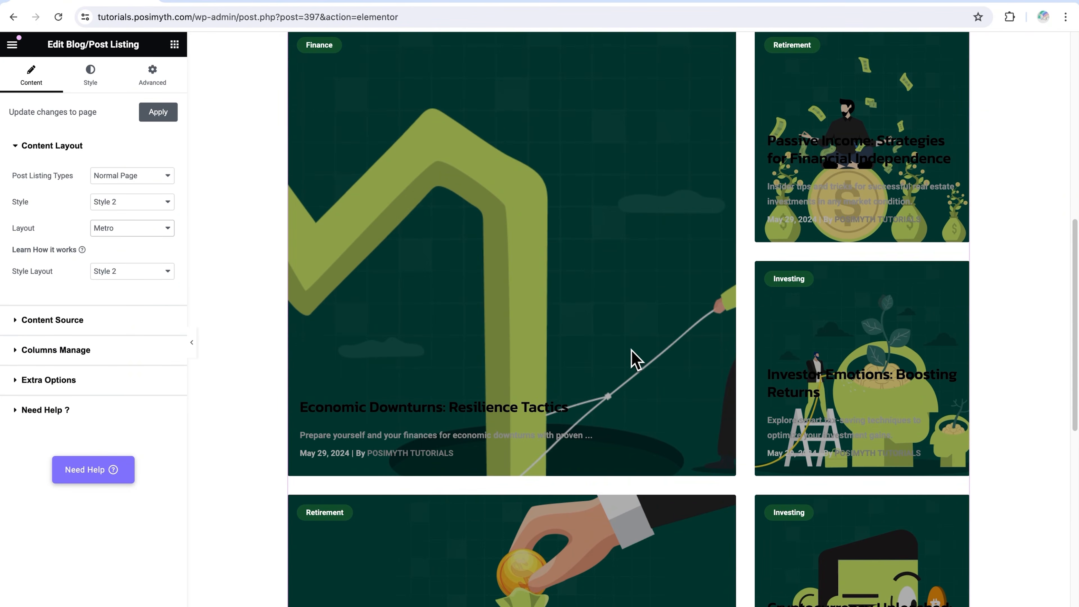
Try the Carousel layout on the blog listing and slide the posts one position forward
click(164, 230)
click(153, 243)
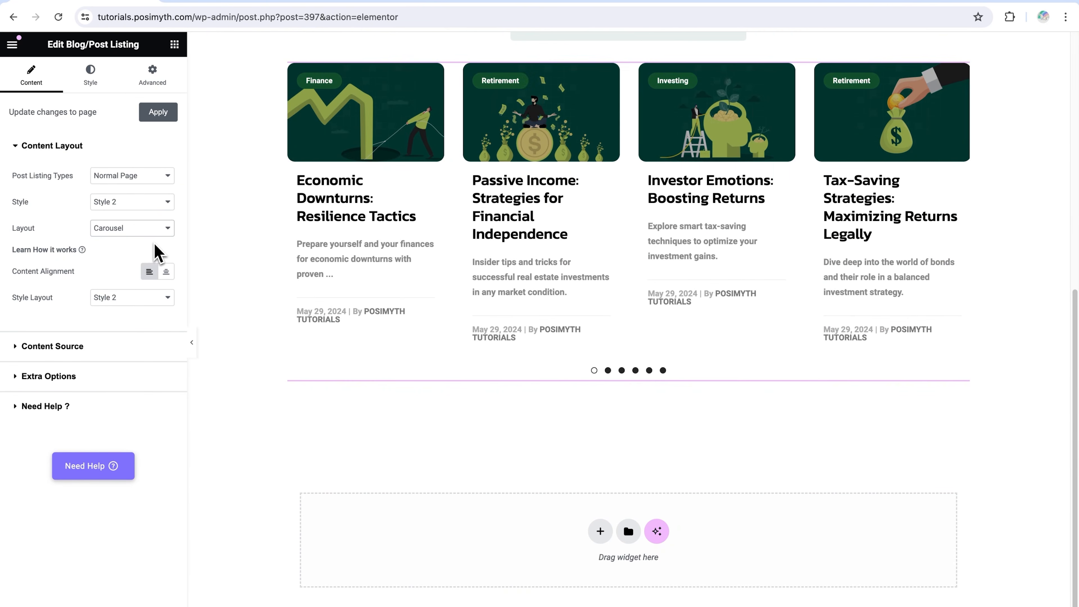
scroll(559, 352, up, 3)
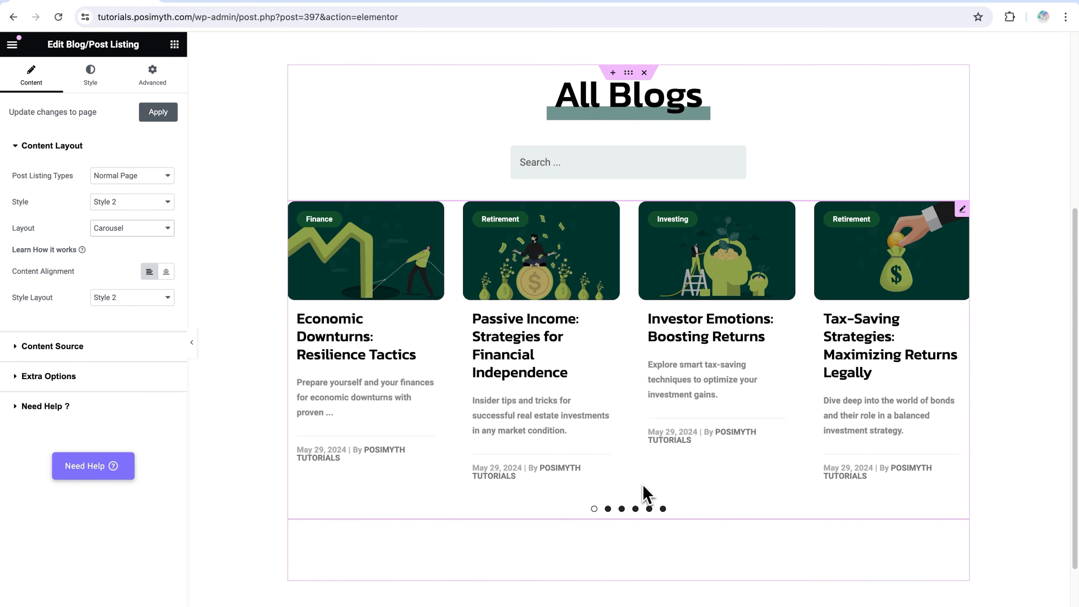
drag(862, 277, 392, 273)
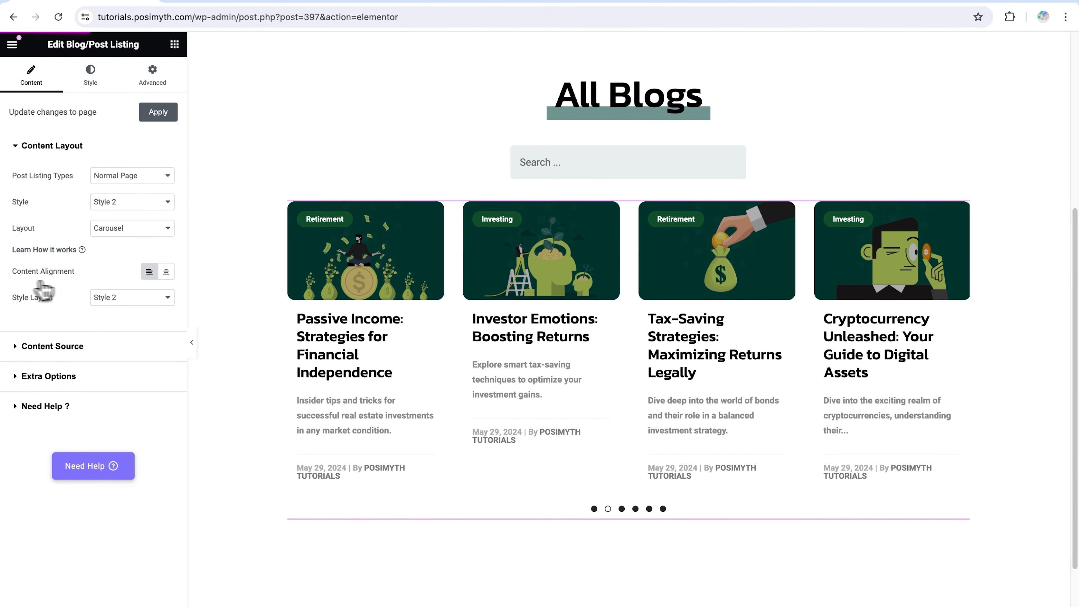
Set the blog listing's layout to Grid and look over the post grid
click(135, 228)
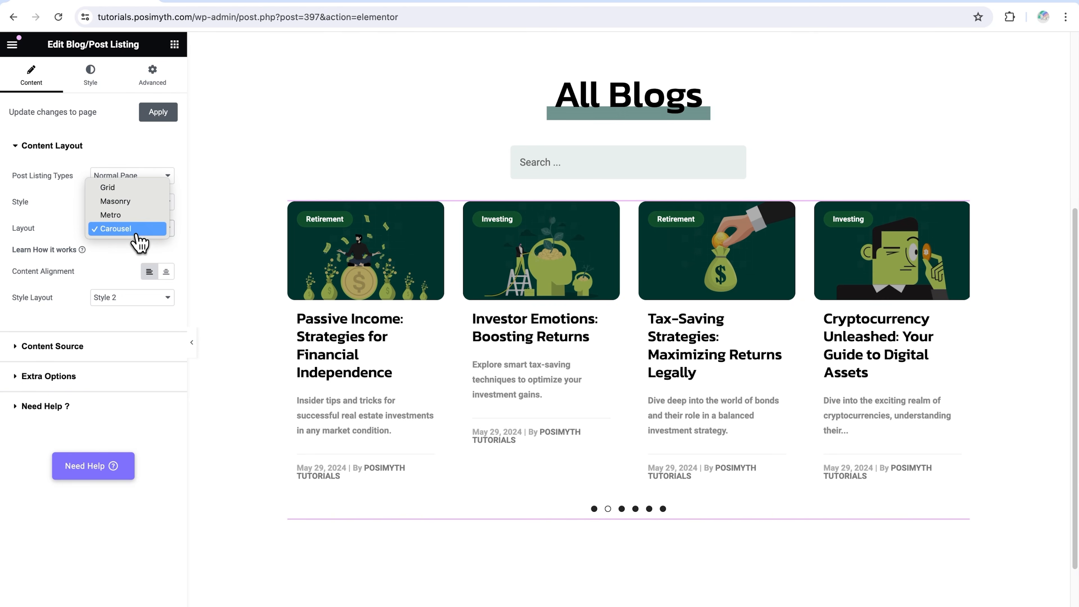
click(130, 189)
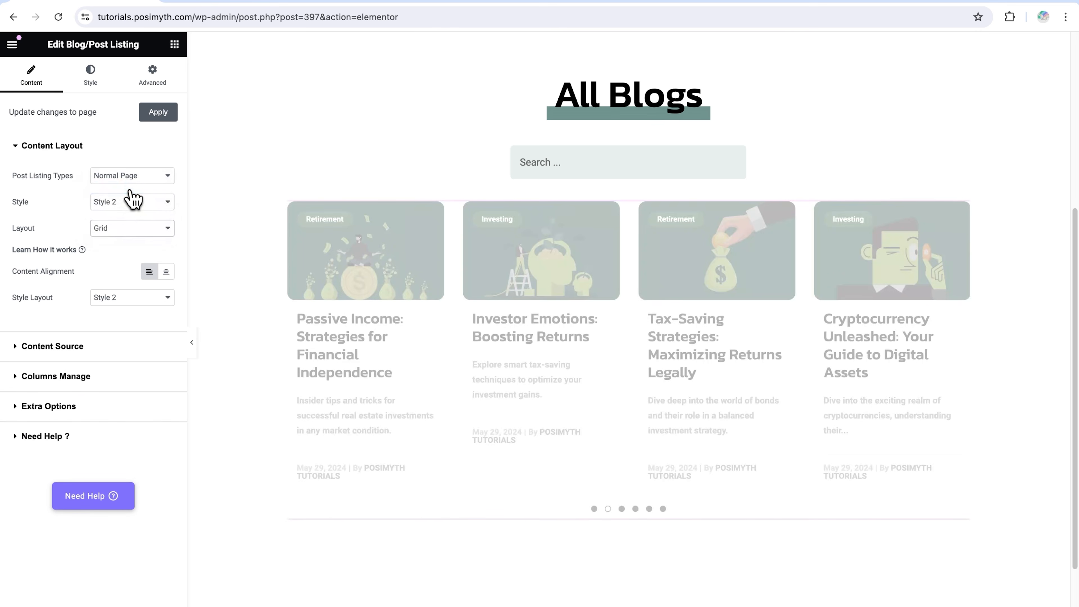
scroll(449, 346, down, 2)
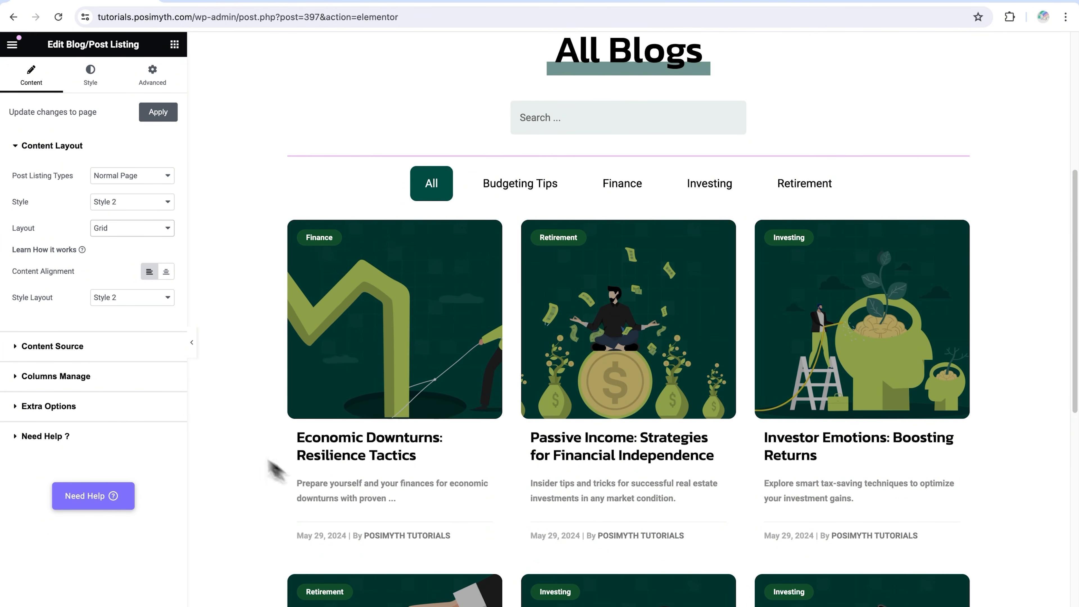
Preview centred content alignment before restoring left alignment, and set the blog listing's Style Layout to Style 1
click(166, 272)
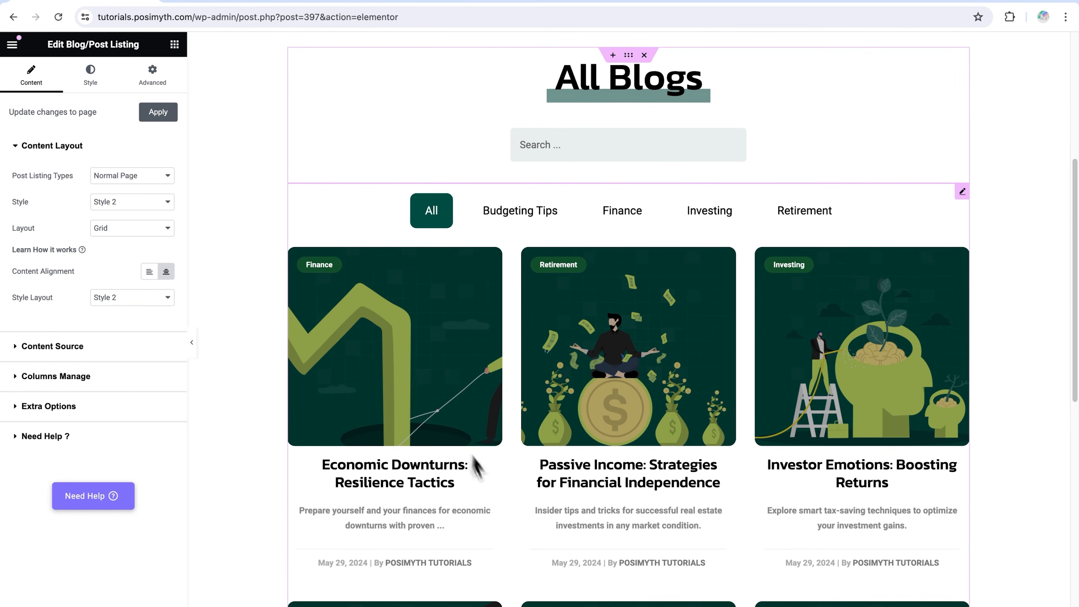
click(152, 275)
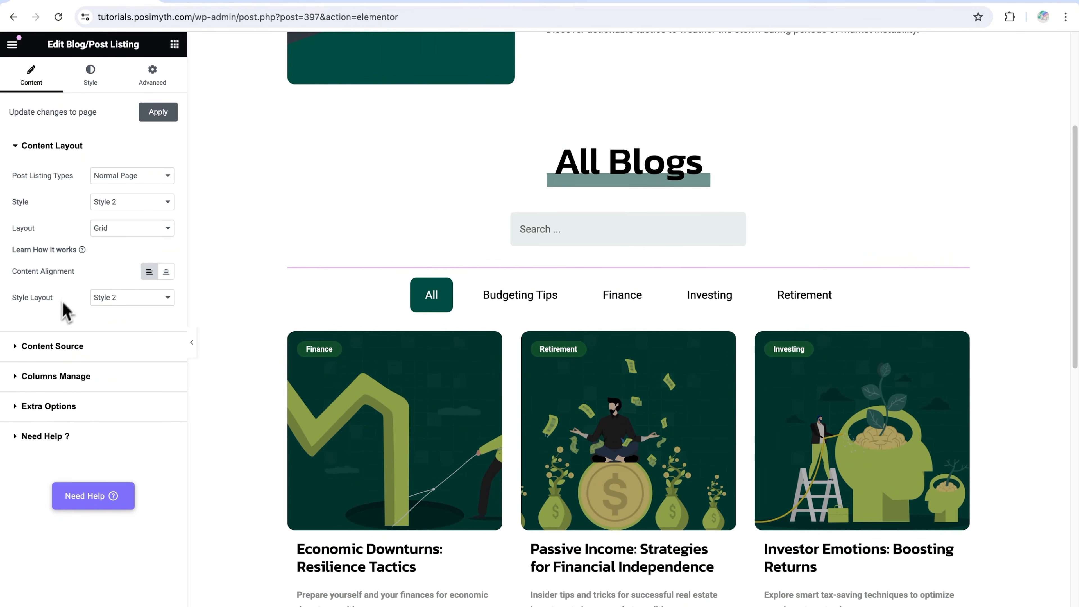
click(127, 302)
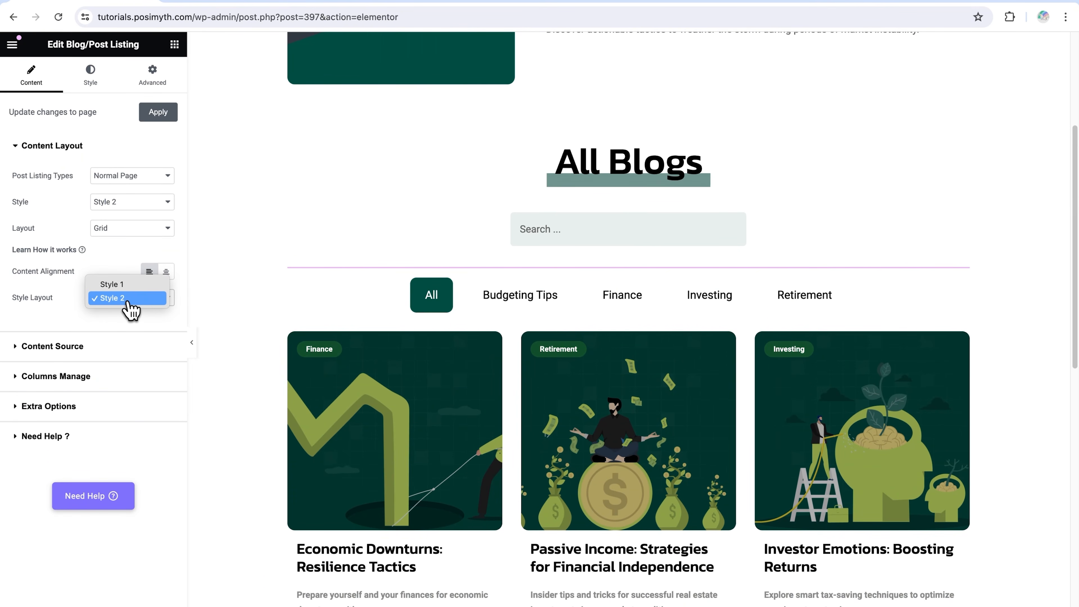
click(121, 284)
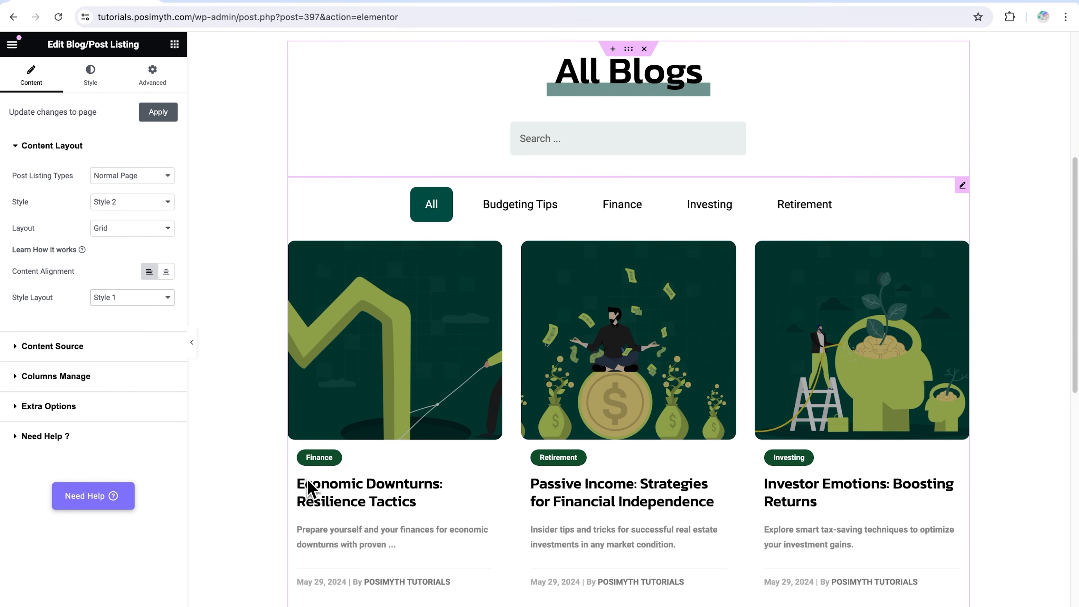
Set the blog listing's Style Layout to Style 2 and open its Content Source settings
click(123, 304)
click(125, 313)
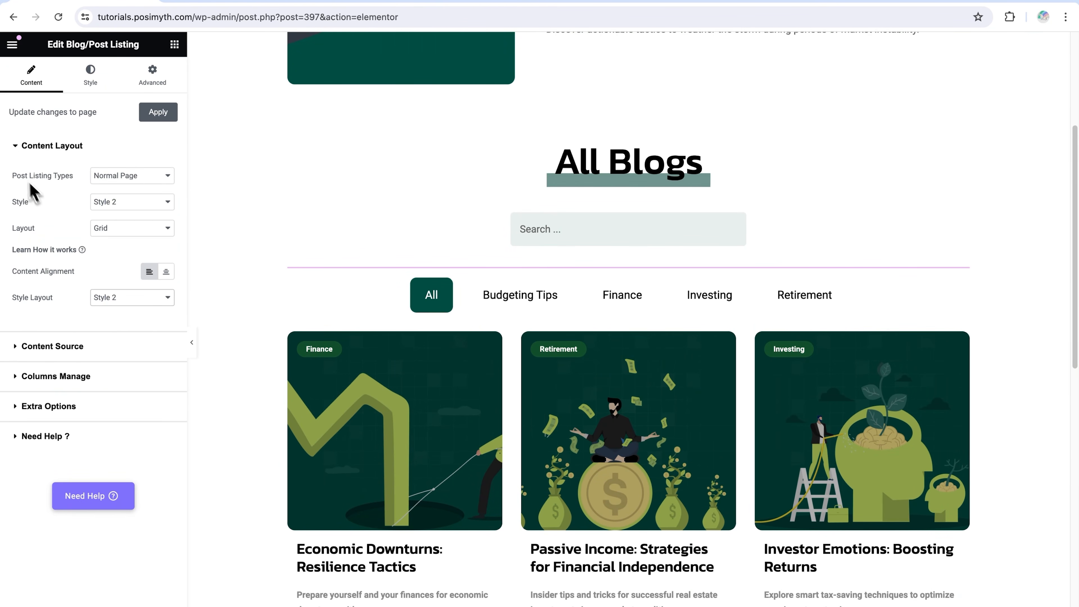
click(16, 149)
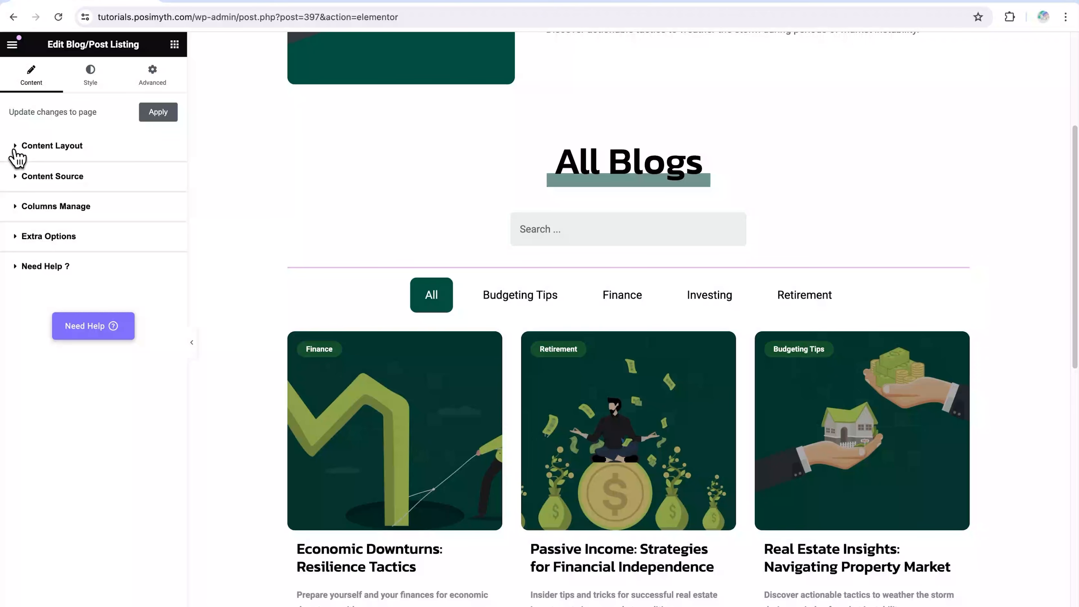
click(18, 177)
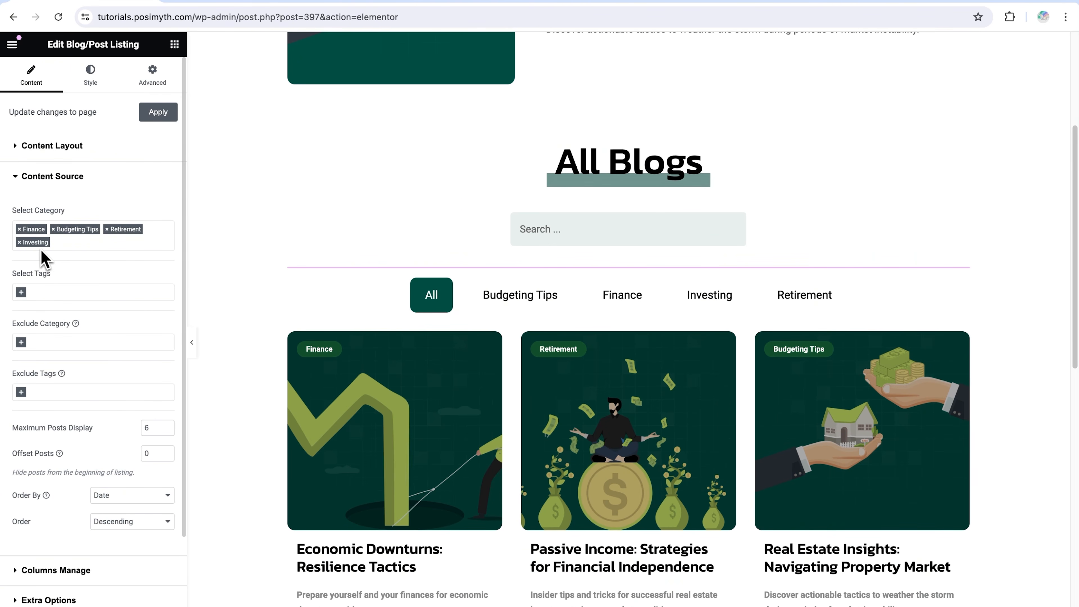
Remove the Investing category from the blog listing's selected categories and add it back
click(19, 242)
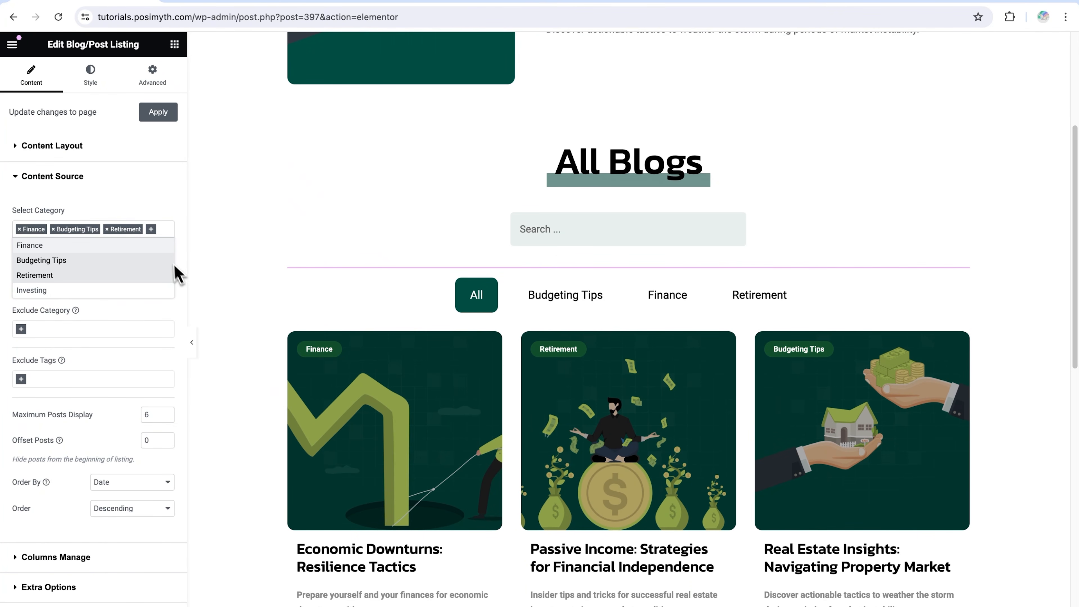
click(152, 230)
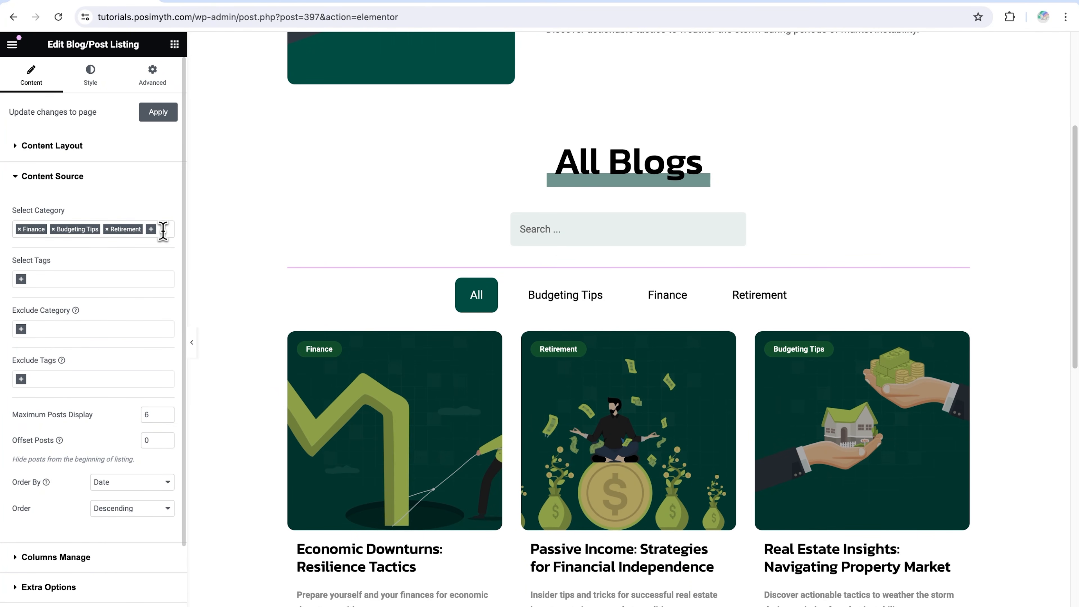
click(163, 230)
text(in)
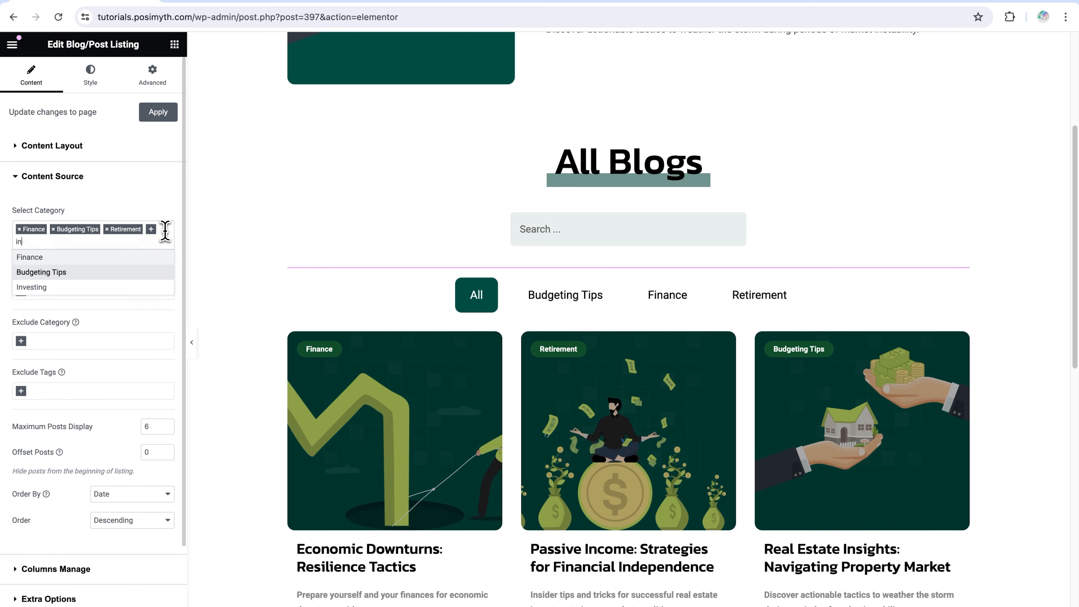
text(vesting)
click(140, 257)
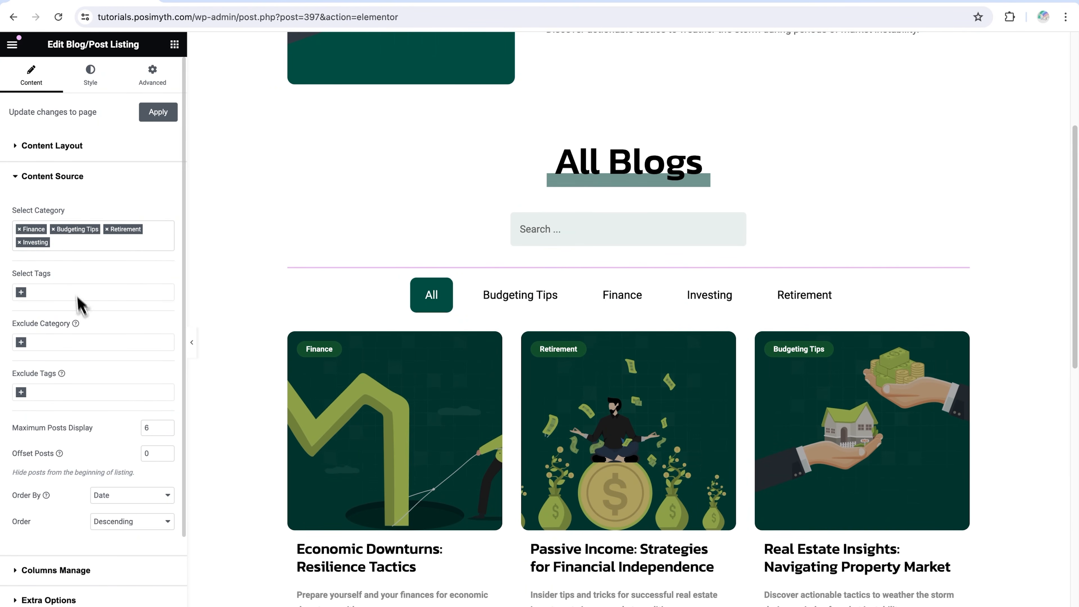
Try excluding the Retirement category from the blog listing, check the posts and remove the exclusion
click(68, 342)
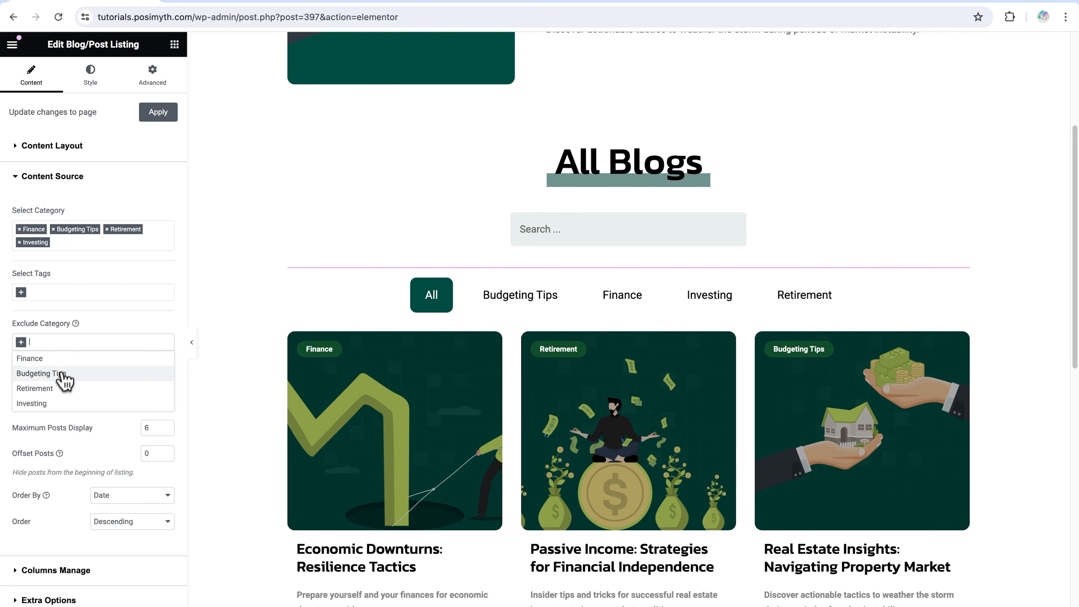
click(62, 388)
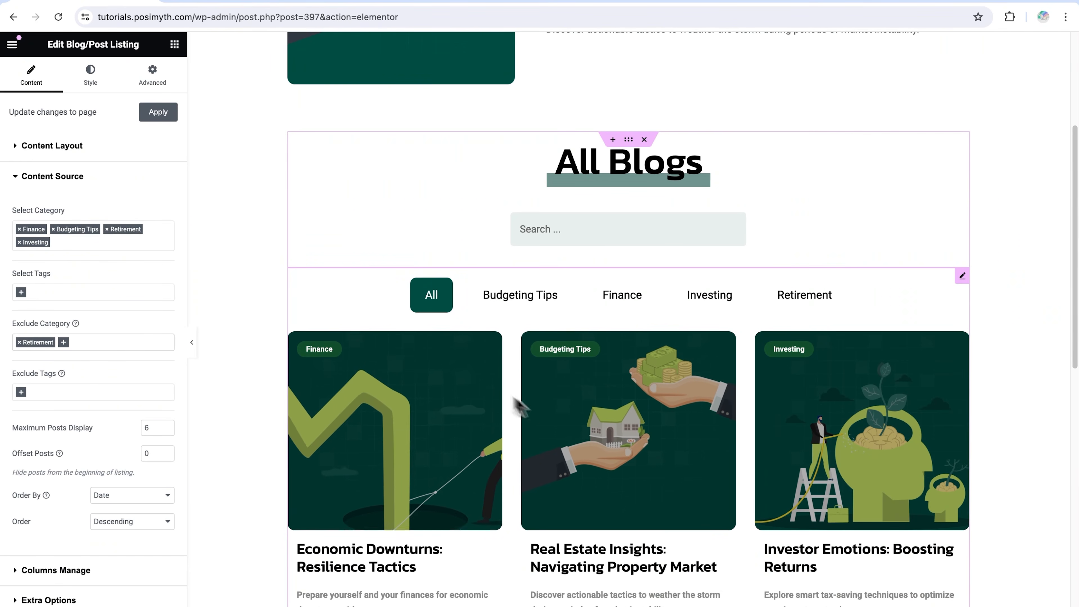
scroll(570, 409, down, 4)
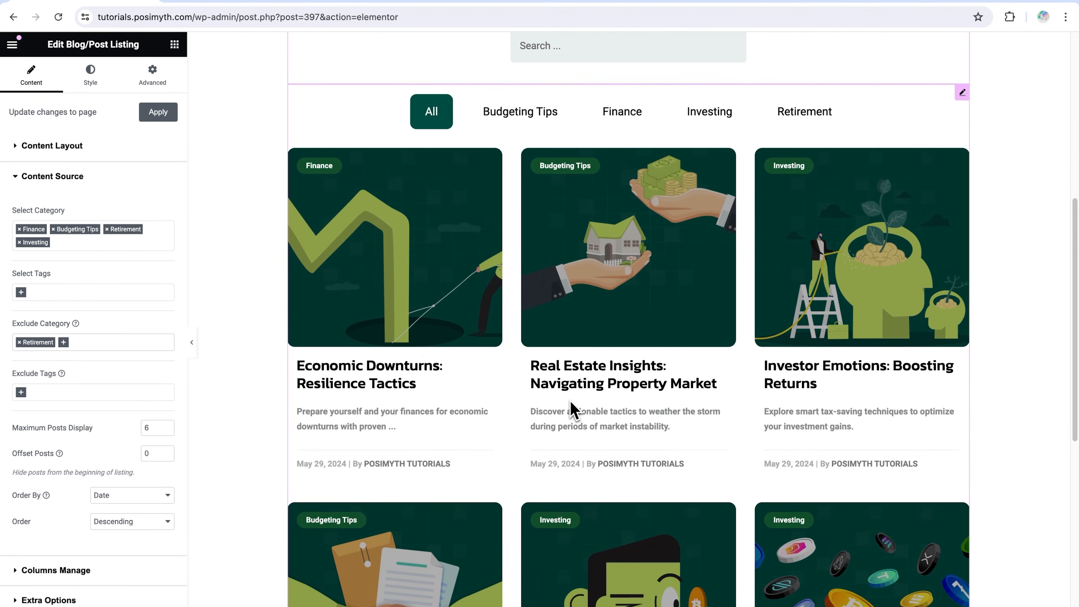
scroll(571, 409, up, 3)
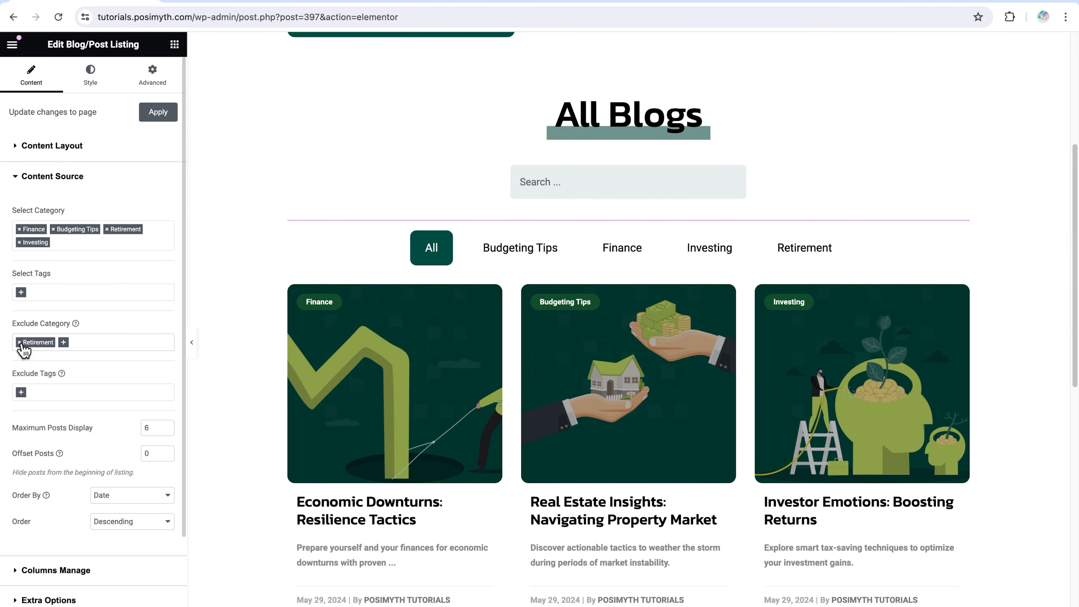
click(19, 343)
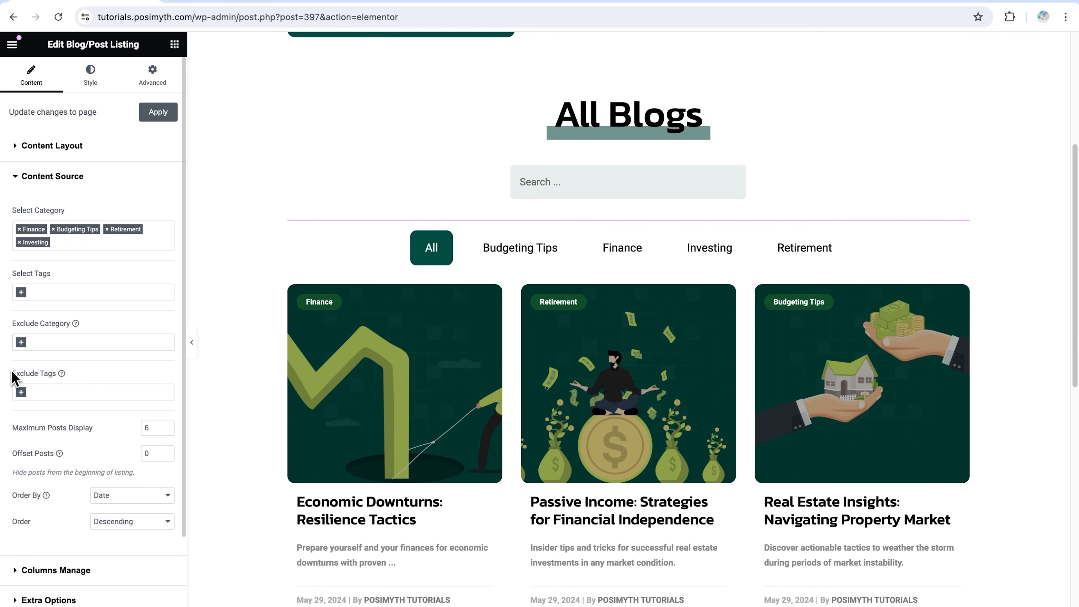
Review the Exclude Tags and Maximum Posts Display settings and compare the post limit with the posts in the grid
drag(11, 372, 55, 373)
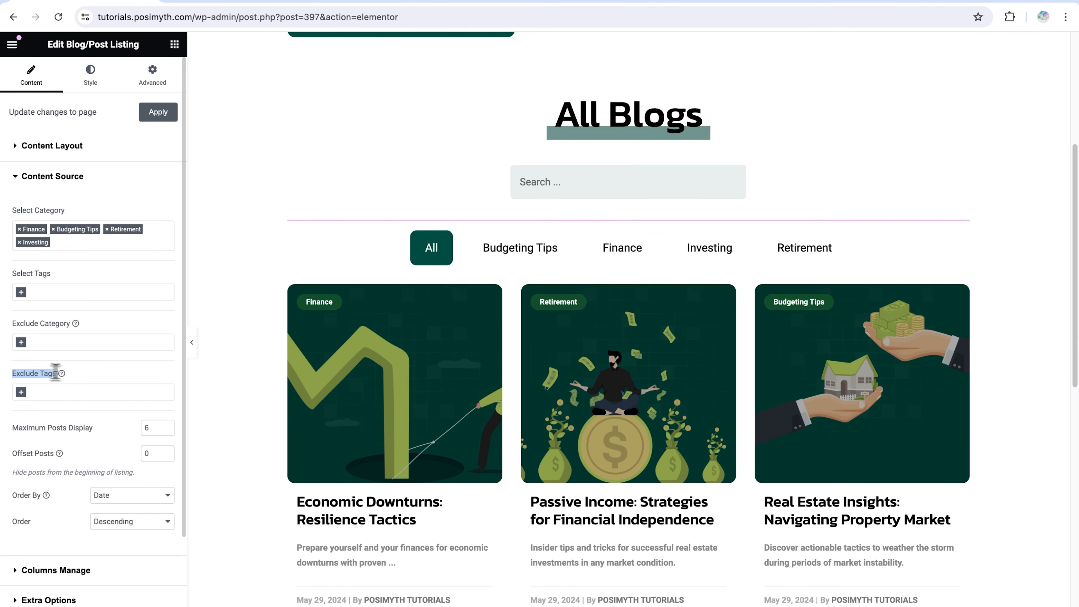
click(102, 438)
drag(40, 436, 23, 432)
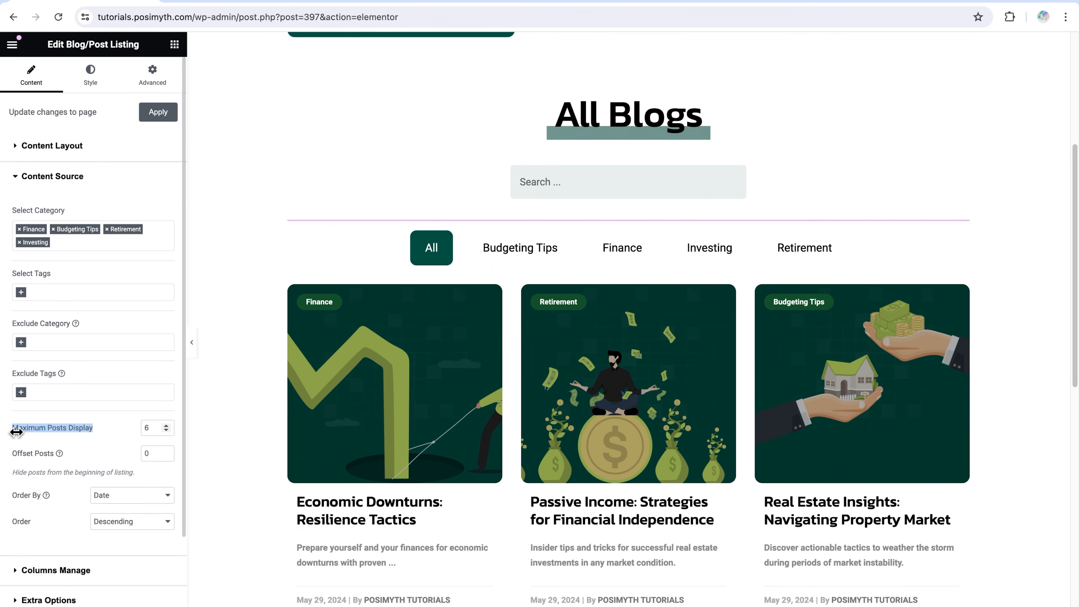
scroll(387, 378, down, 3)
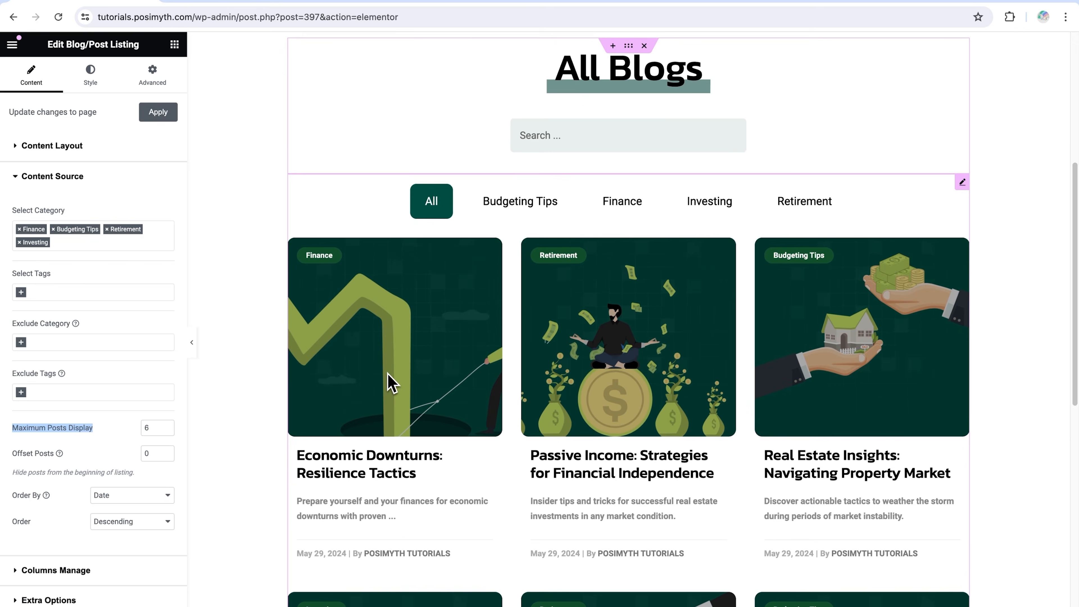
scroll(391, 382, down, 5)
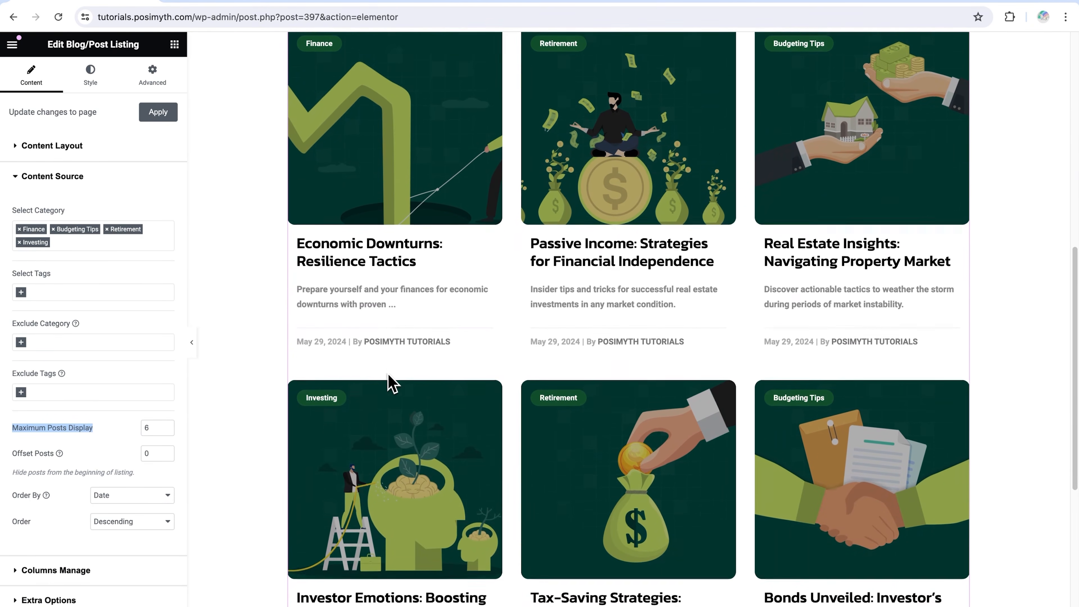
scroll(392, 382, down, 2)
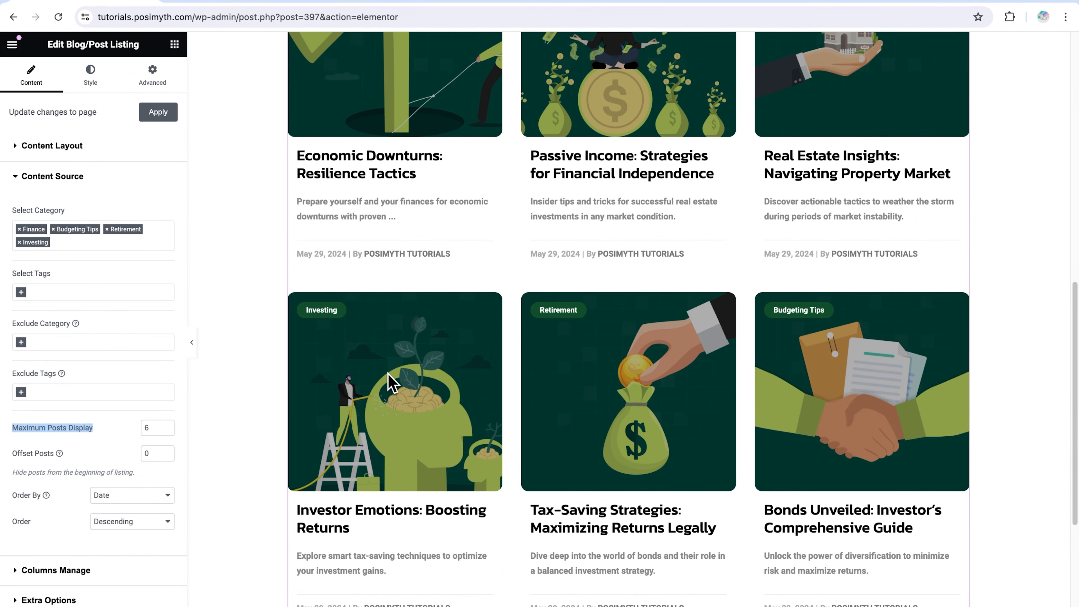
scroll(388, 373, up, 8)
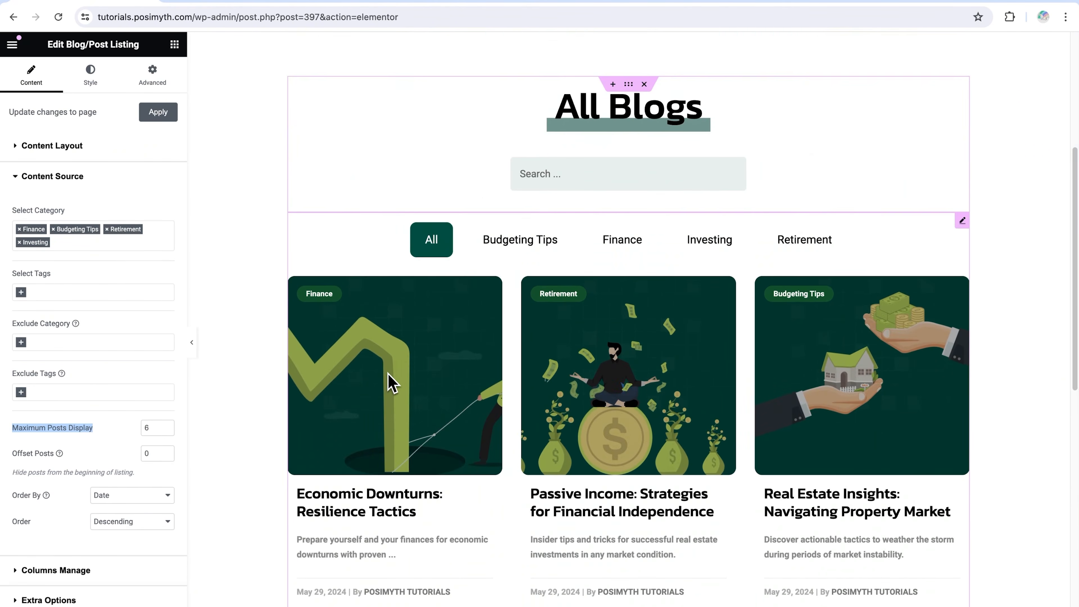
scroll(387, 373, down, 7)
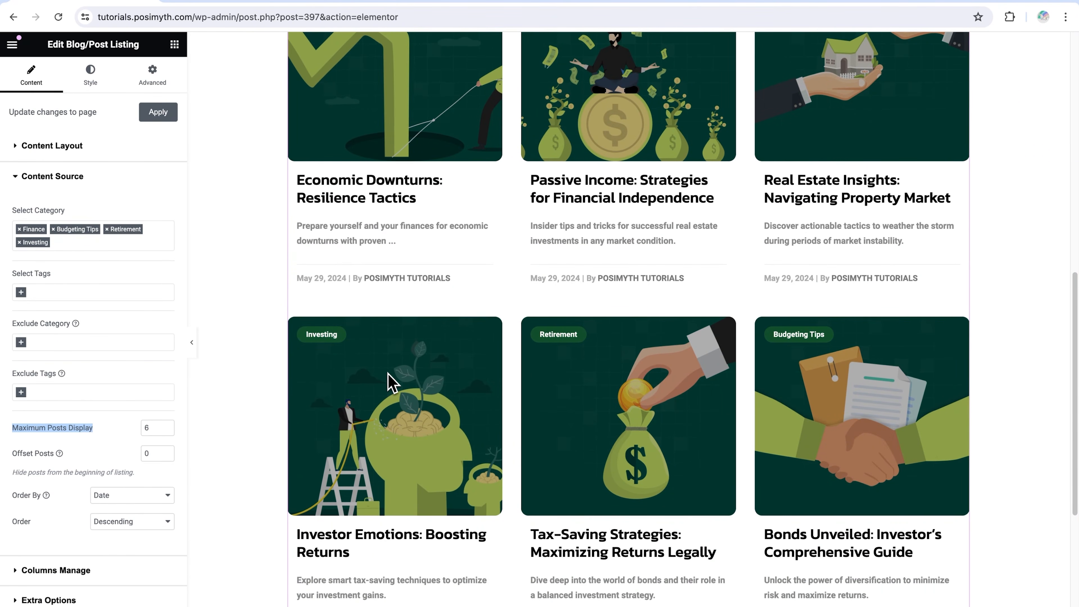
Try maximum post counts of 5 and 7 on the blog listing and restore 6
click(158, 430)
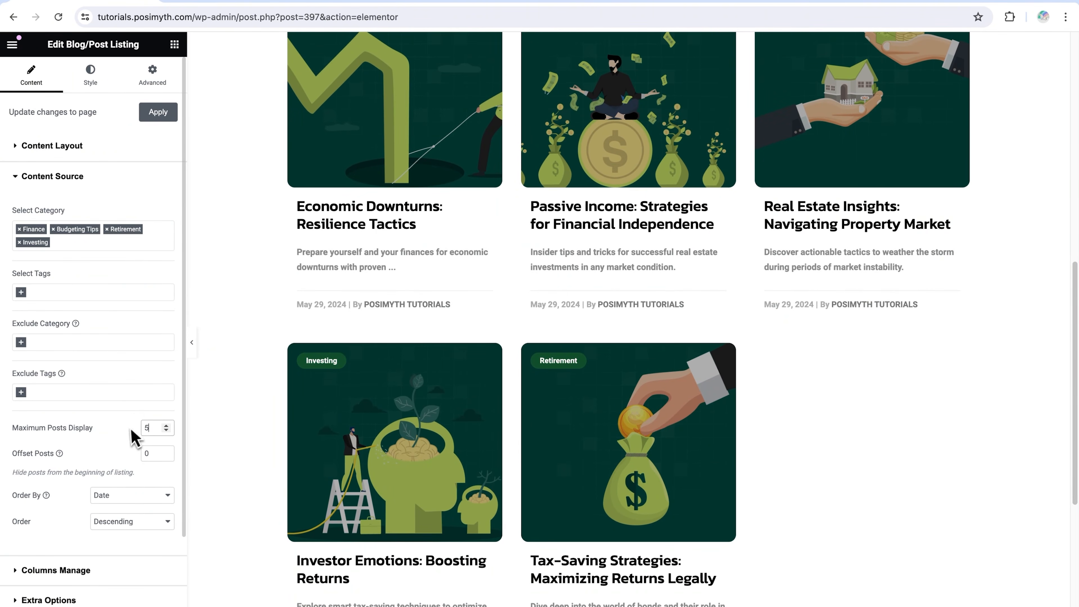
text(7)
scroll(763, 494, down, 5)
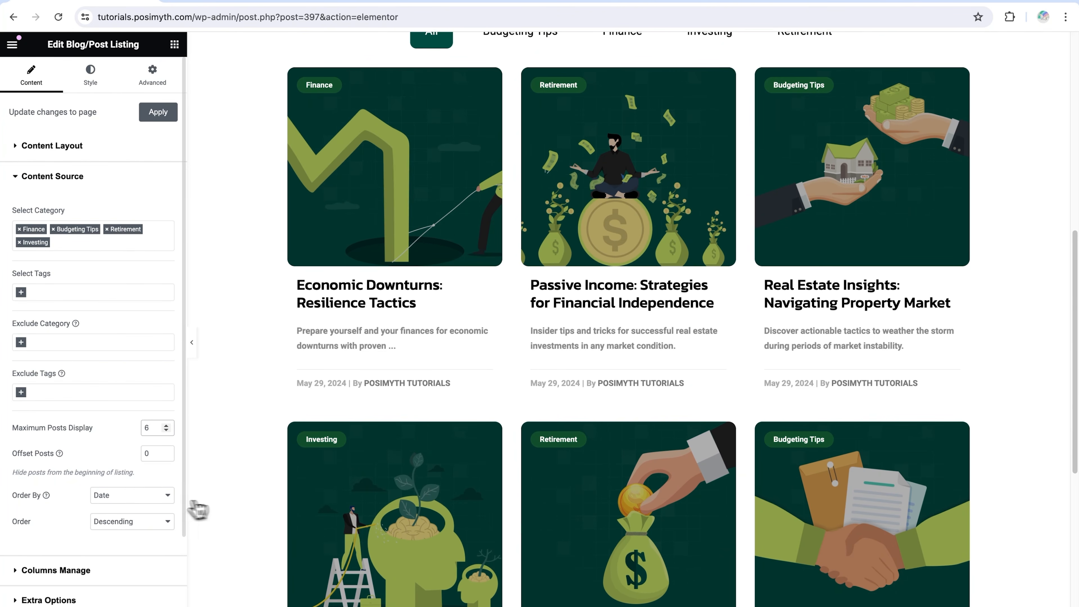
Look through the Order By options, then try Ascending post order before restoring Descending
click(157, 500)
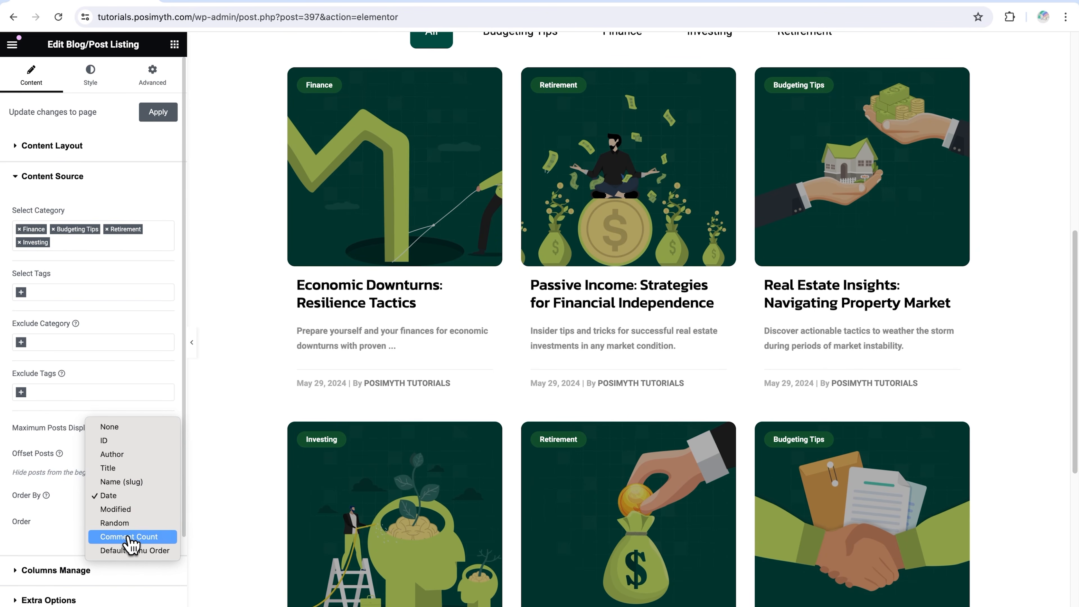
key(Escape)
click(127, 524)
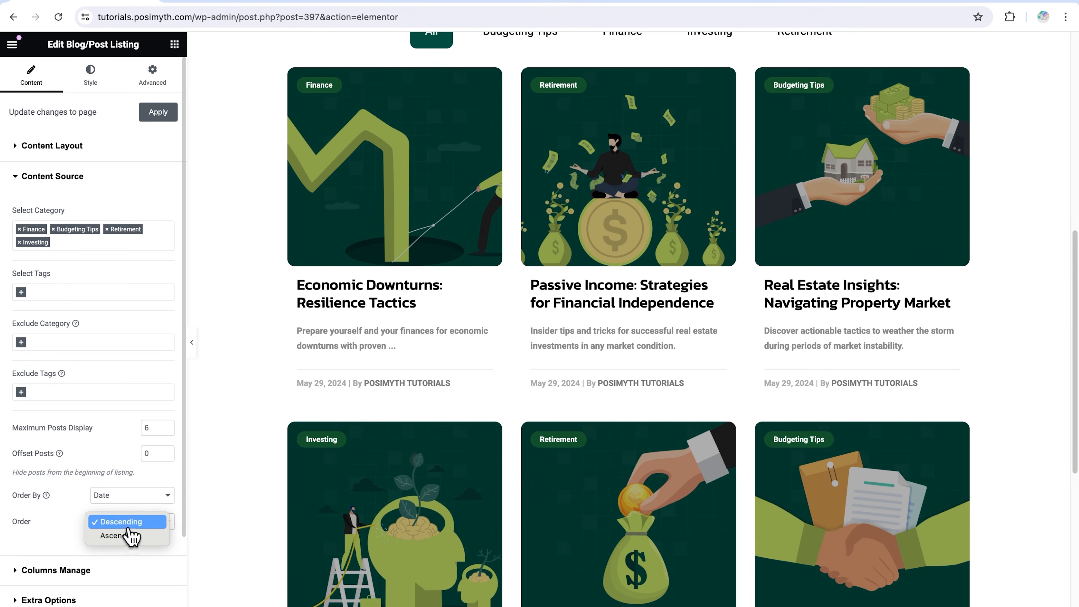
click(127, 535)
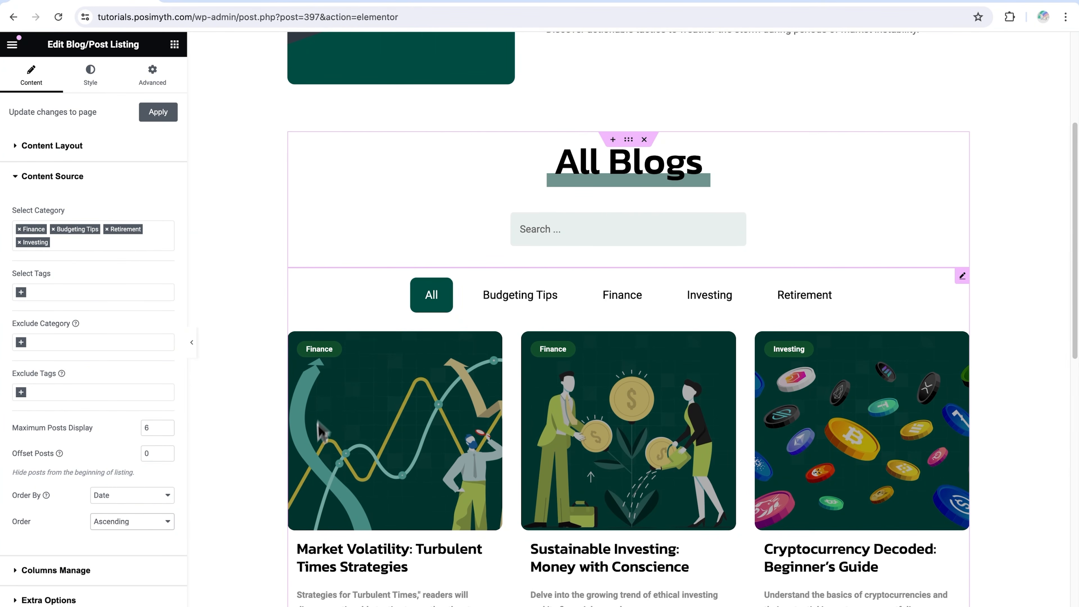
click(163, 534)
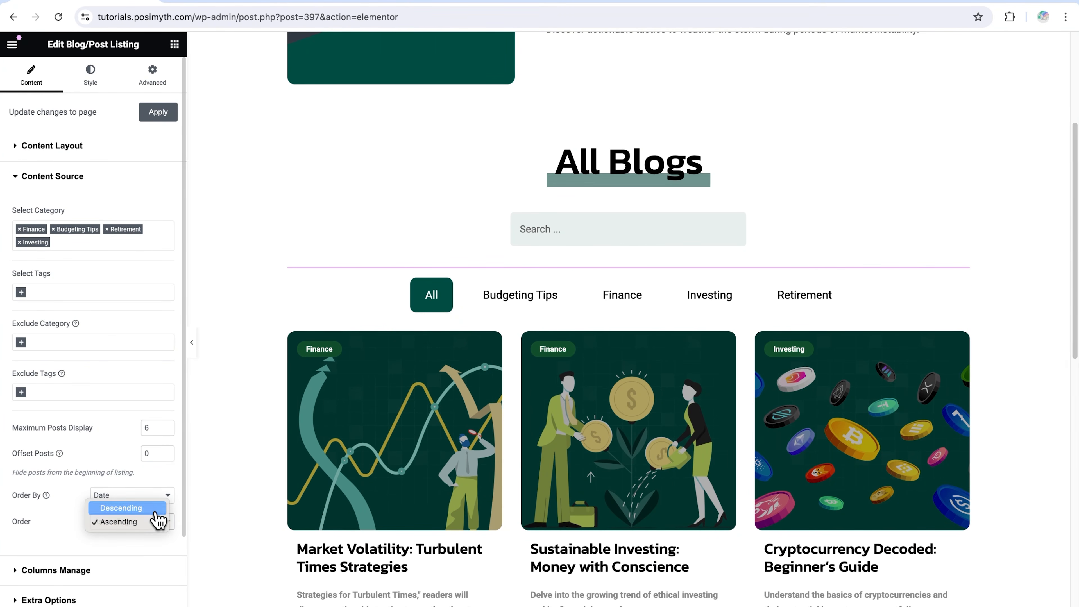
click(153, 509)
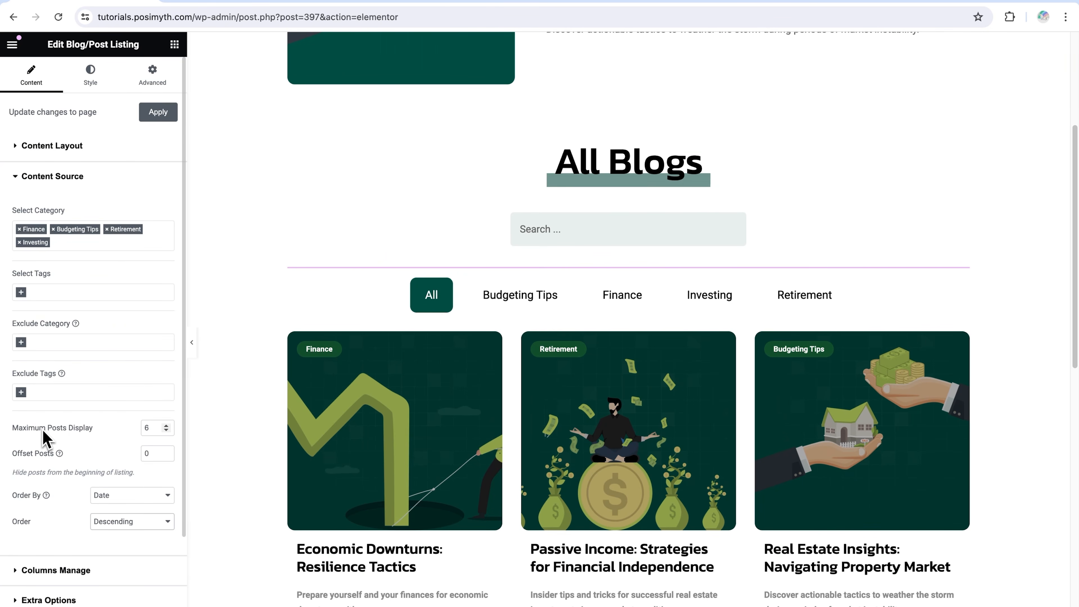
Hide the editing panel to examine the featured post, search bar, category filters and post grid, then show it again
click(194, 360)
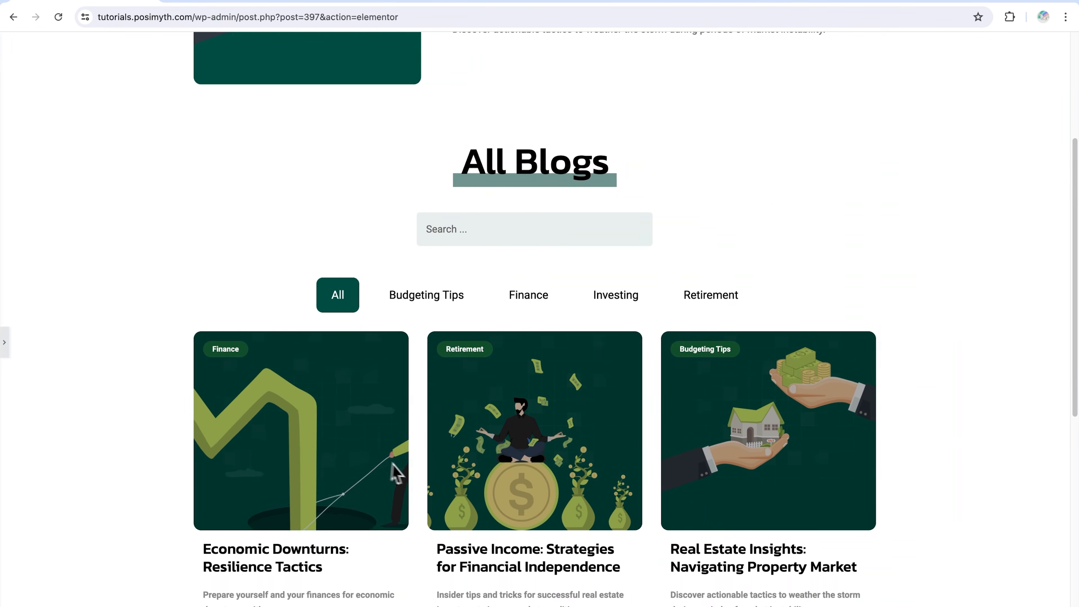
scroll(395, 471, up, 3)
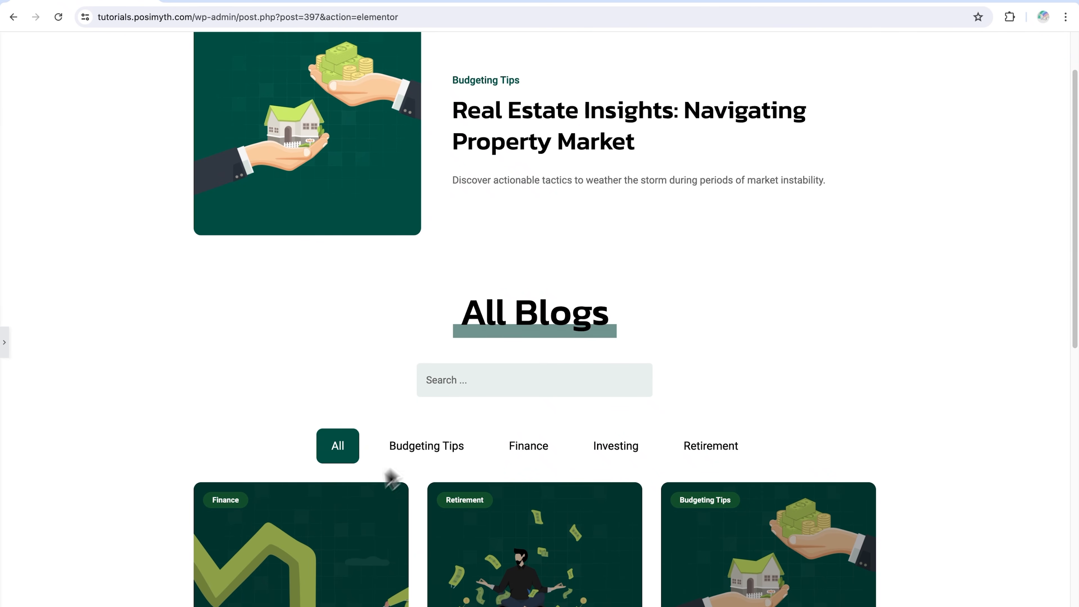
scroll(391, 478, down, 2)
scroll(750, 506, up, 1)
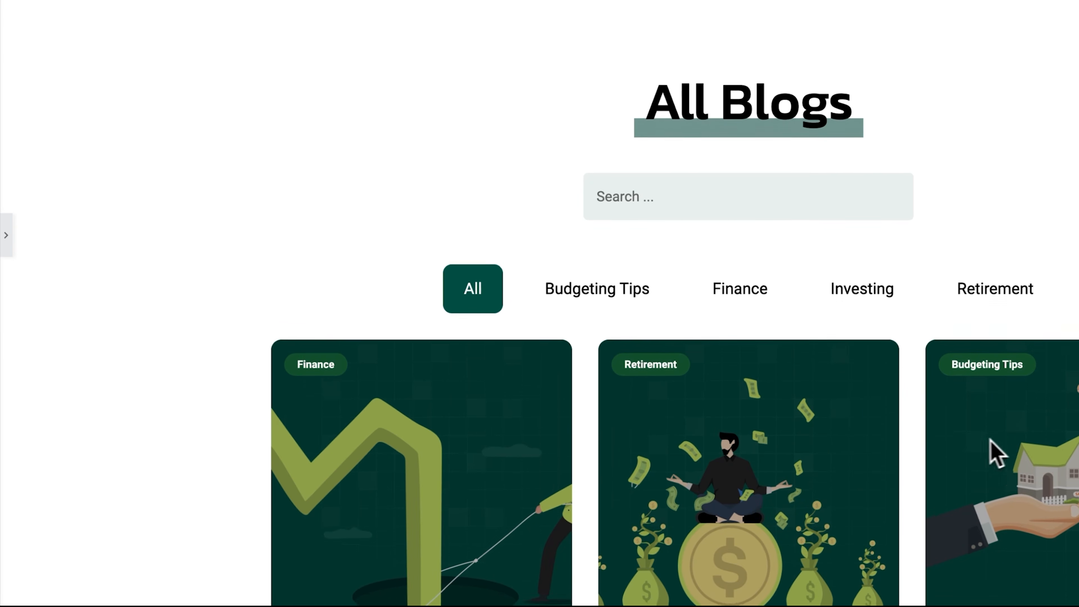
scroll(993, 451, down, 3)
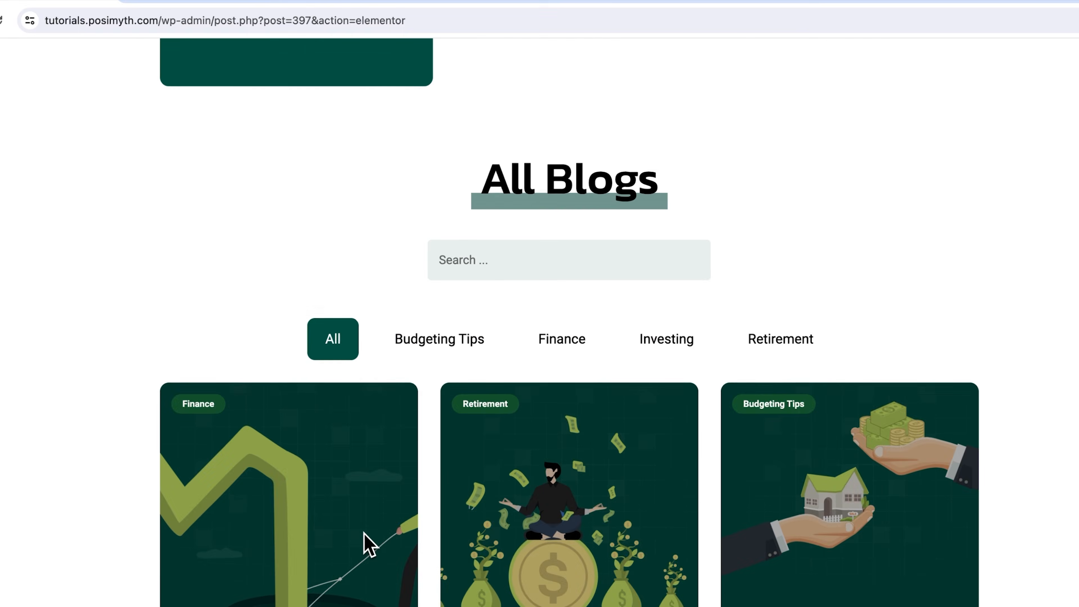
scroll(512, 382, up, 5)
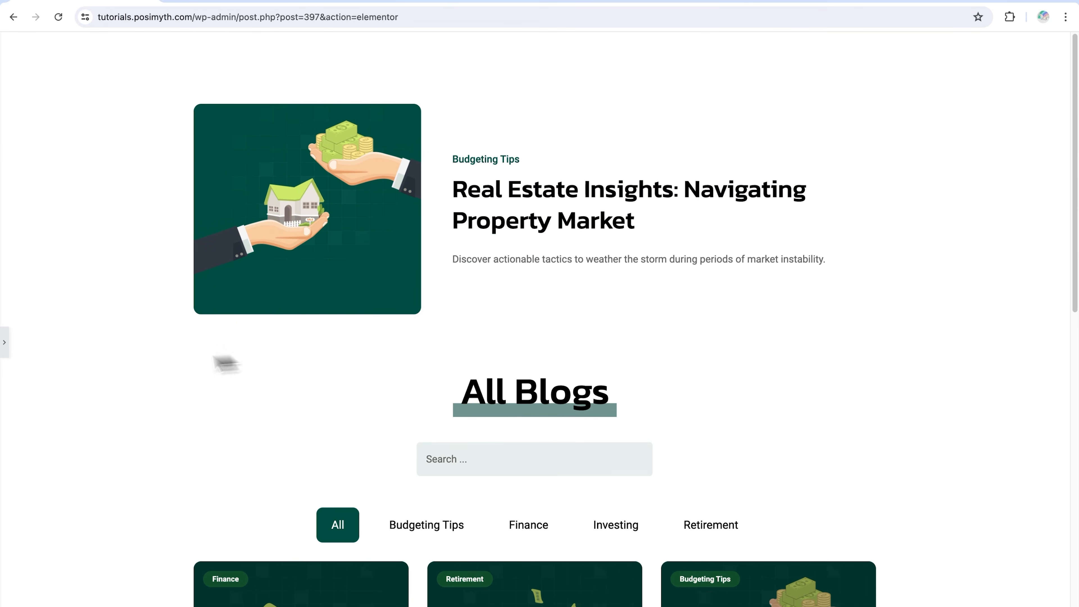
click(6, 352)
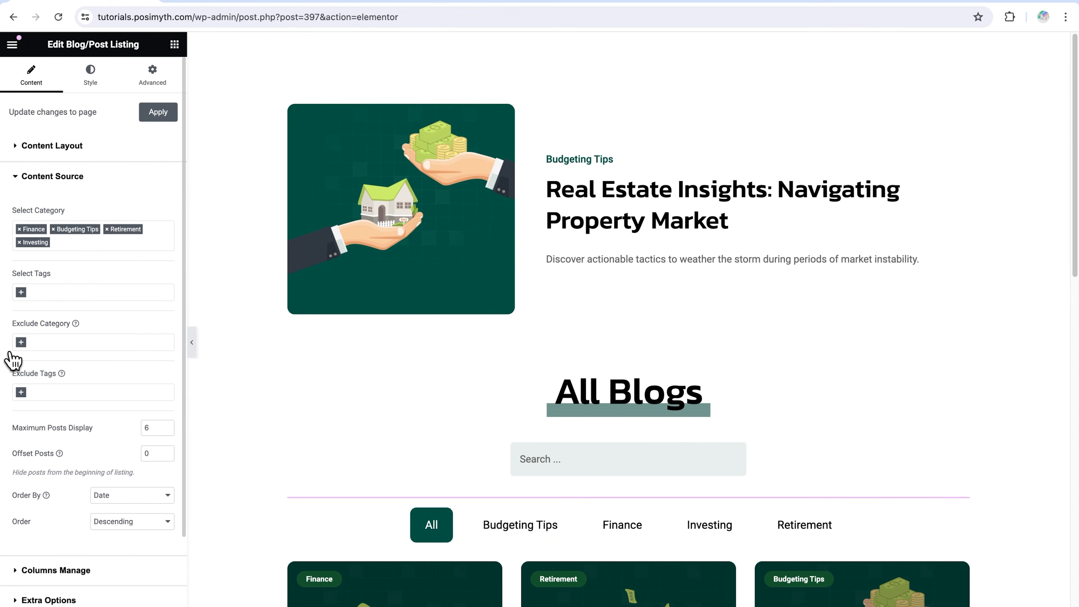
Select the featured Blog/Post Listing inside the page's first container and collapse its Content Layout settings
click(38, 606)
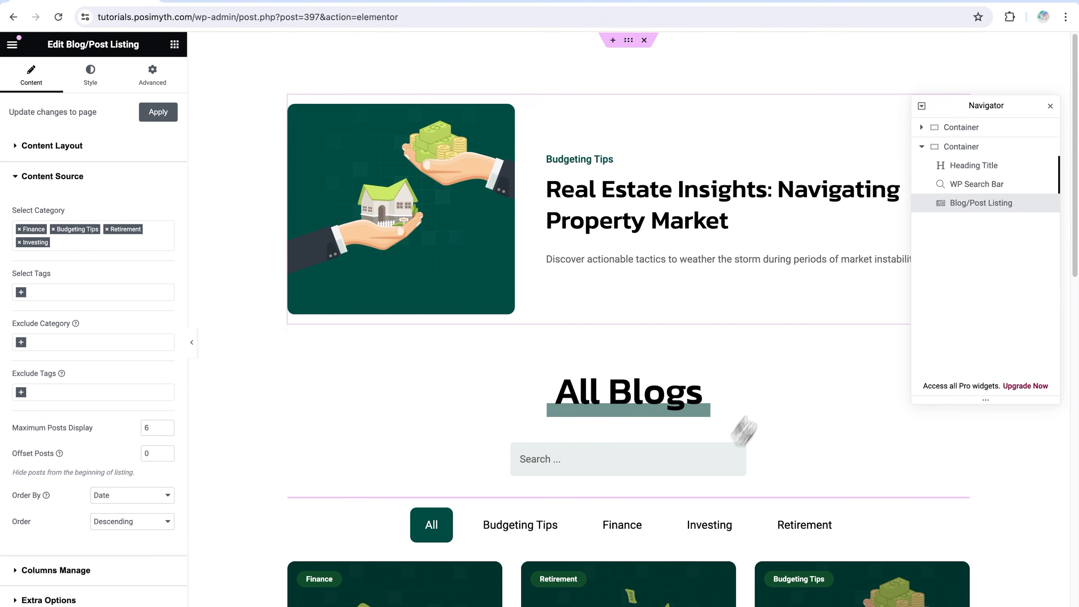
click(923, 128)
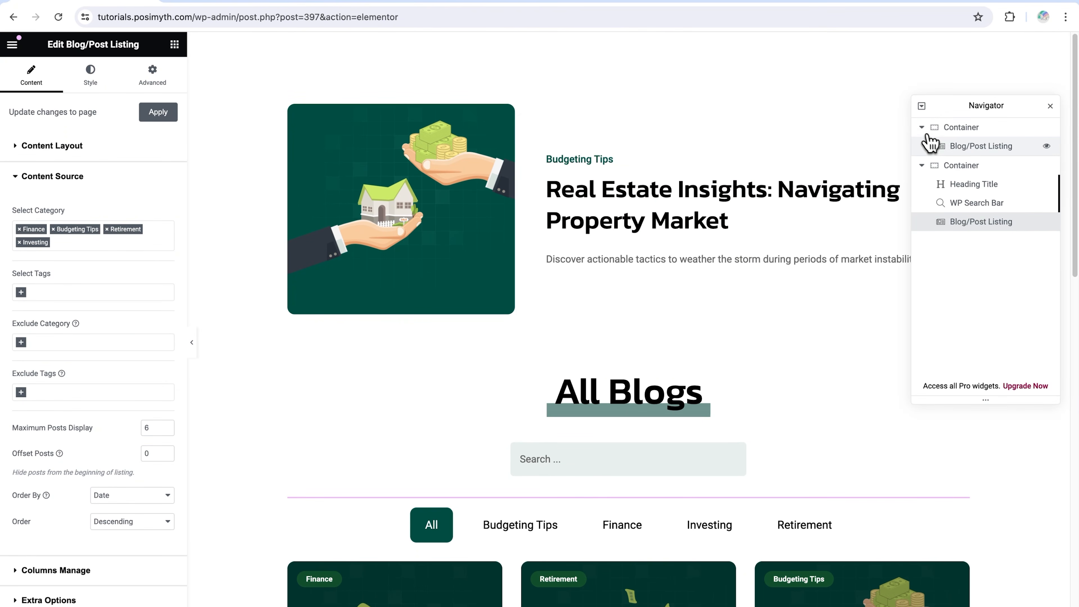
click(946, 148)
click(64, 145)
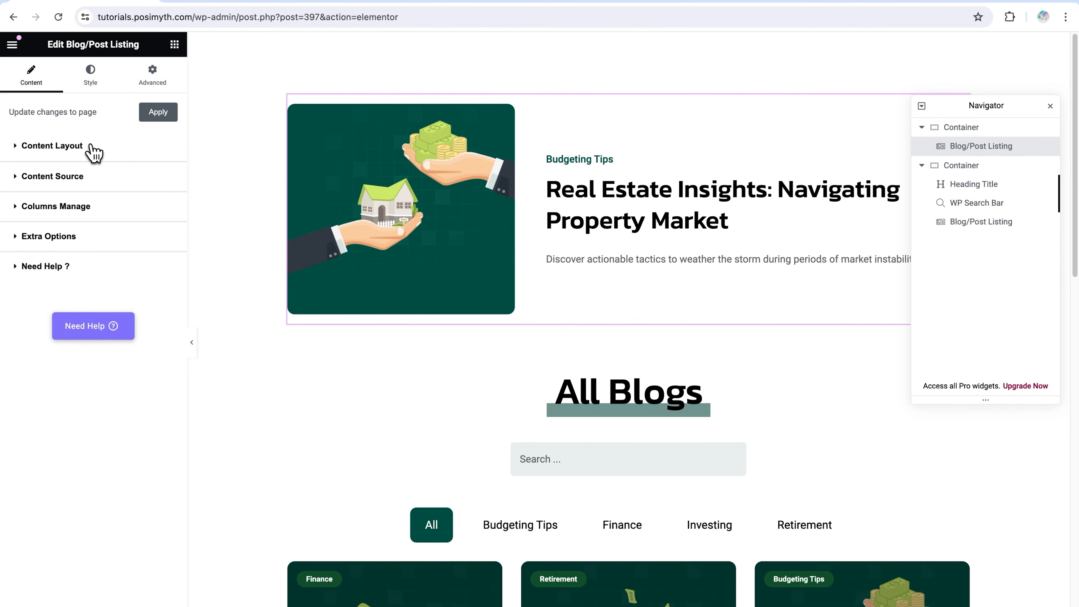
Add the Finance, Retirement and Investing categories to the featured listing's content source and check the updated featured post on the page
click(68, 176)
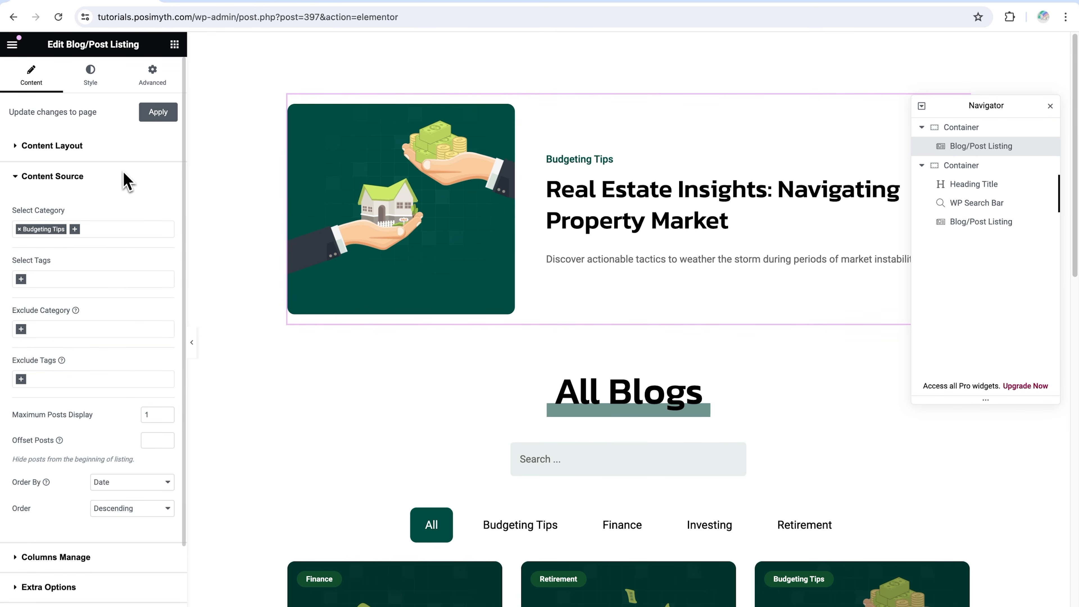
click(75, 229)
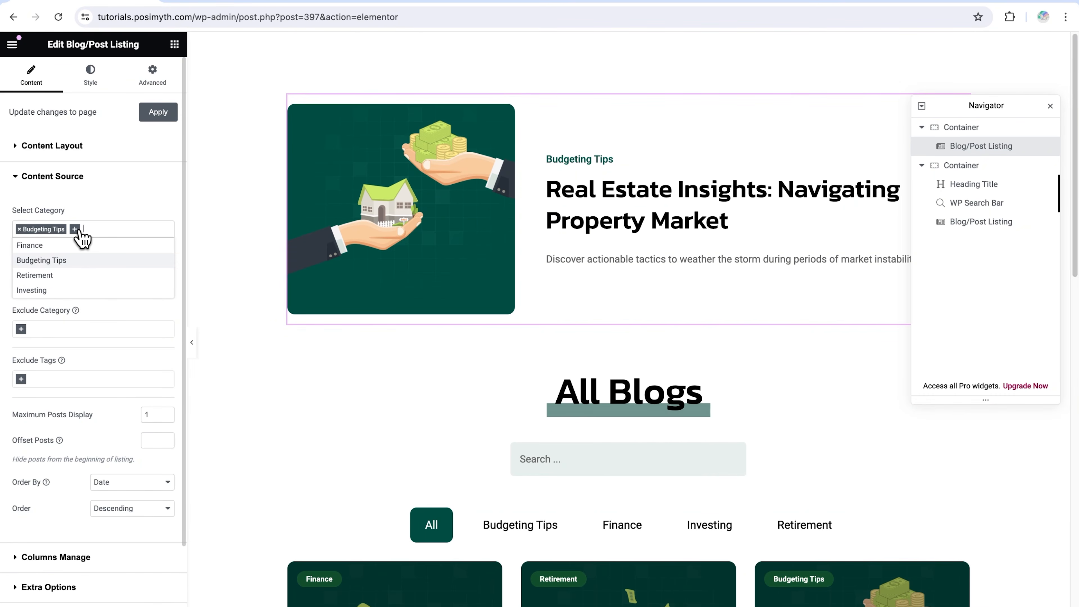
click(73, 246)
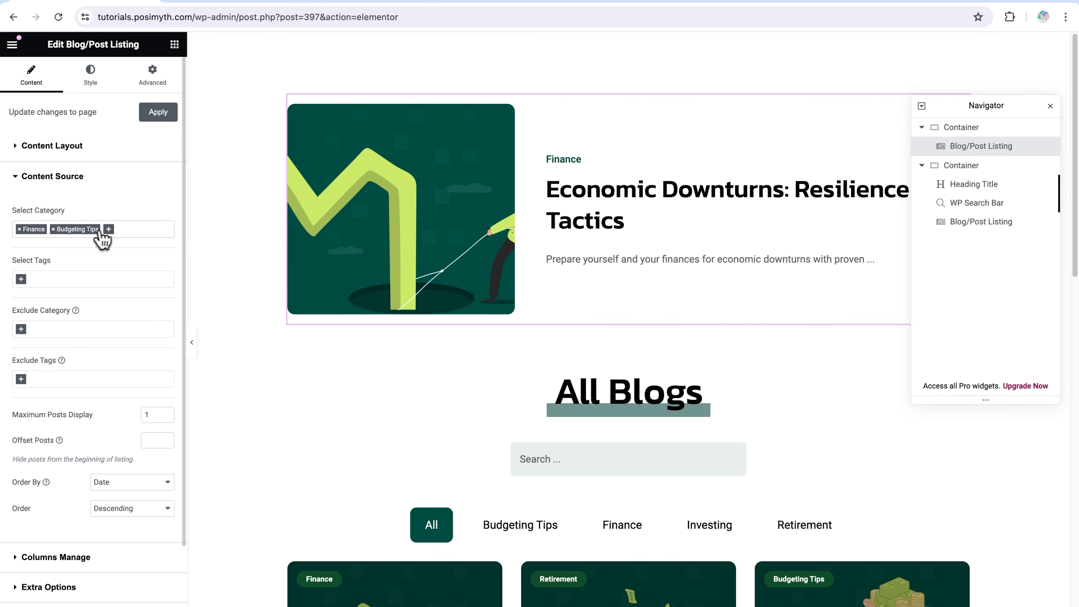
click(108, 229)
click(85, 276)
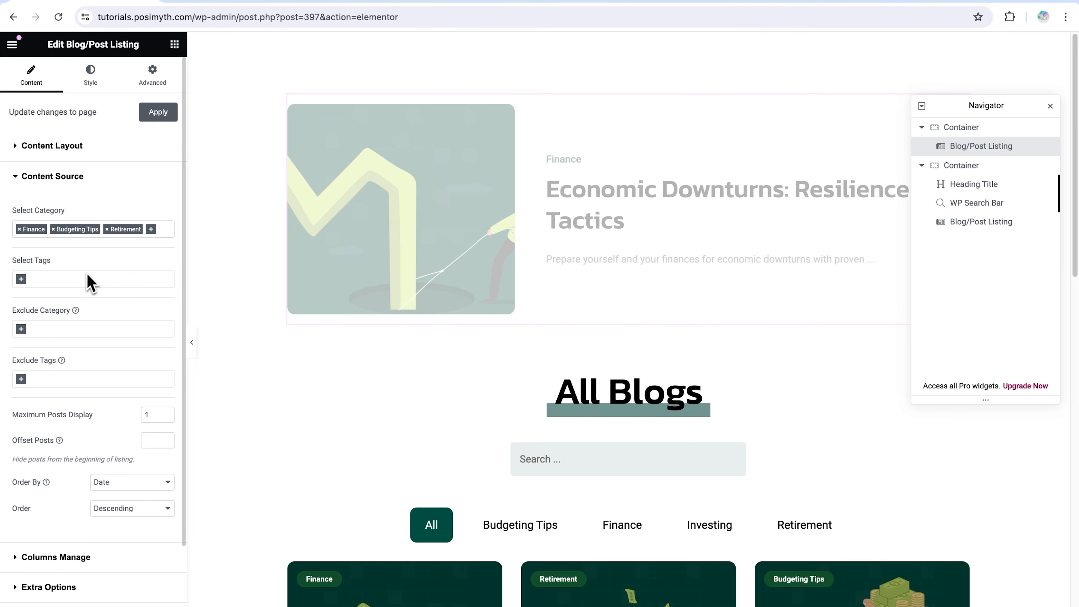
click(151, 229)
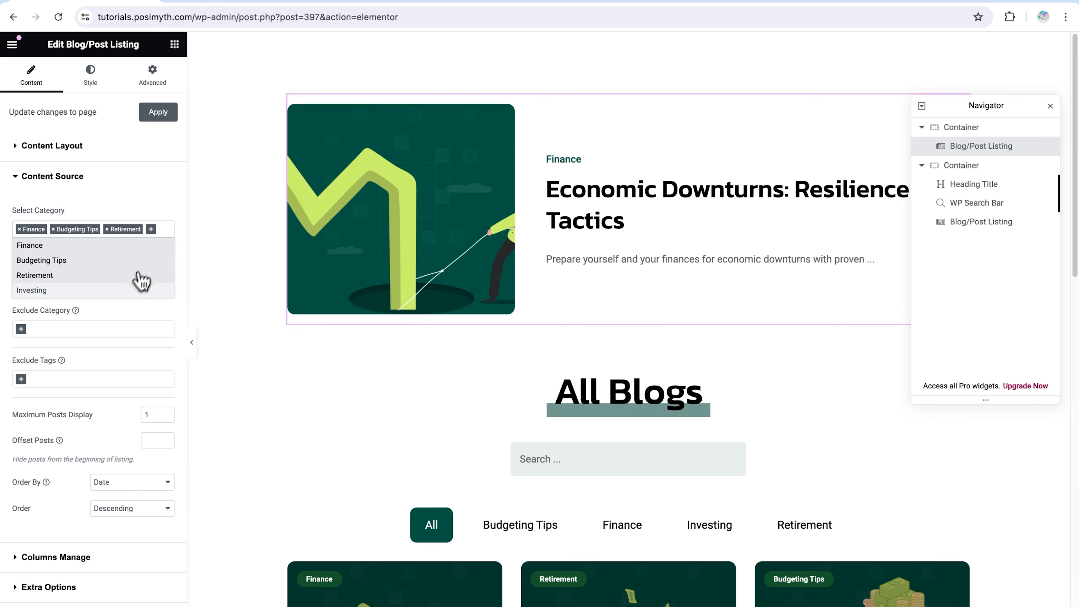
click(136, 287)
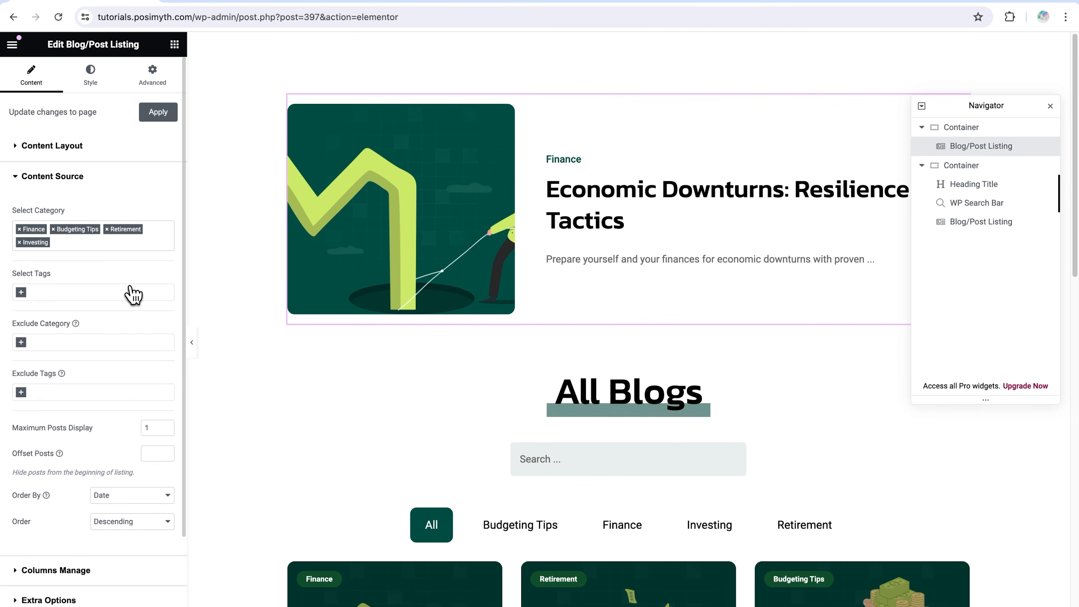
click(1051, 105)
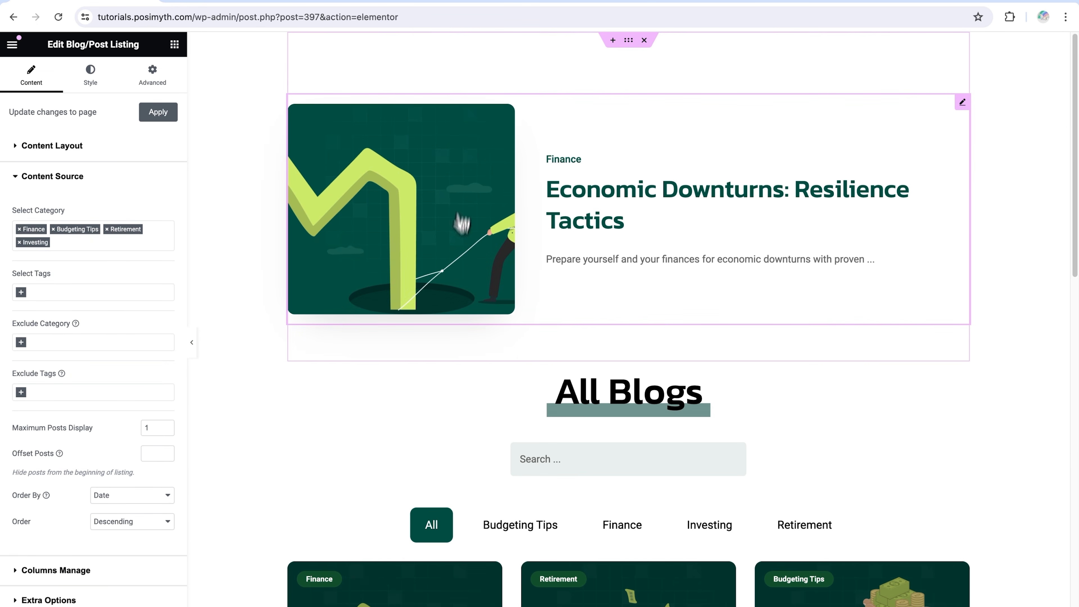
scroll(582, 312, down, 2)
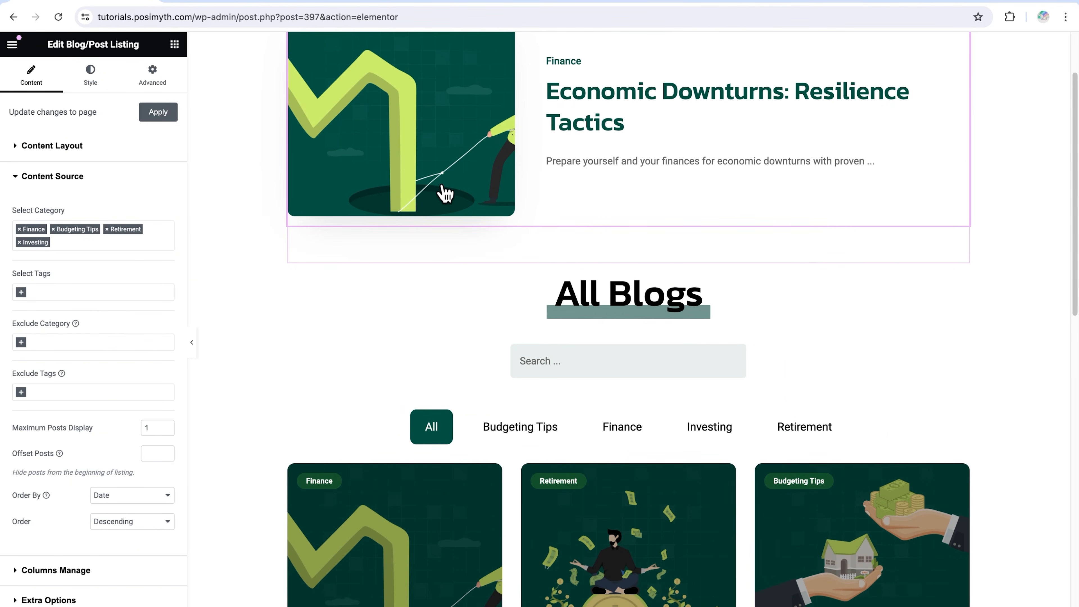
Select the Blog/Post Listing in the second container and open its Content Source settings
click(53, 178)
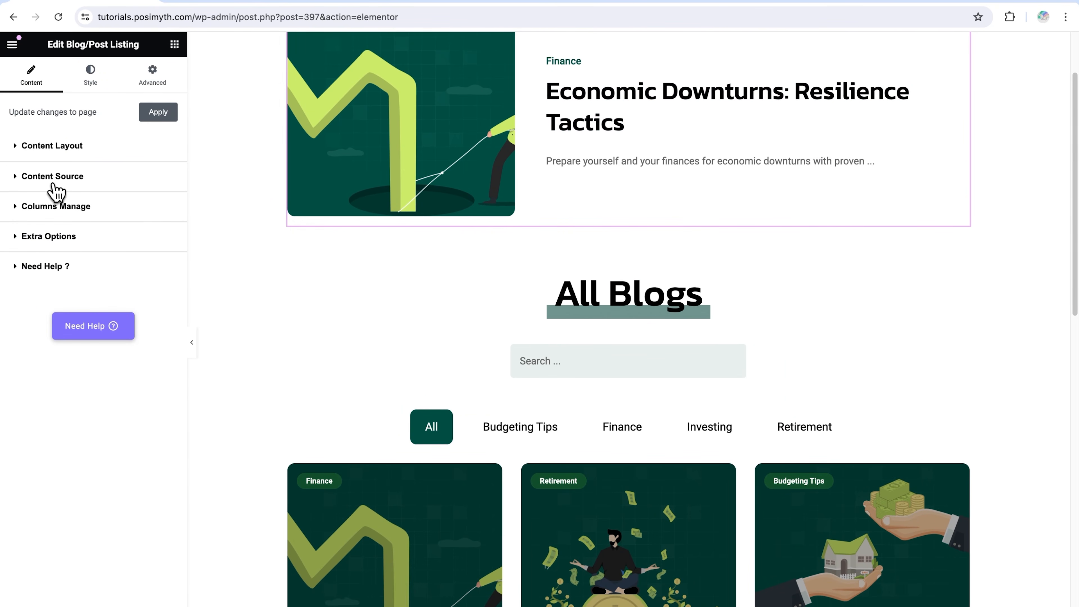
click(52, 606)
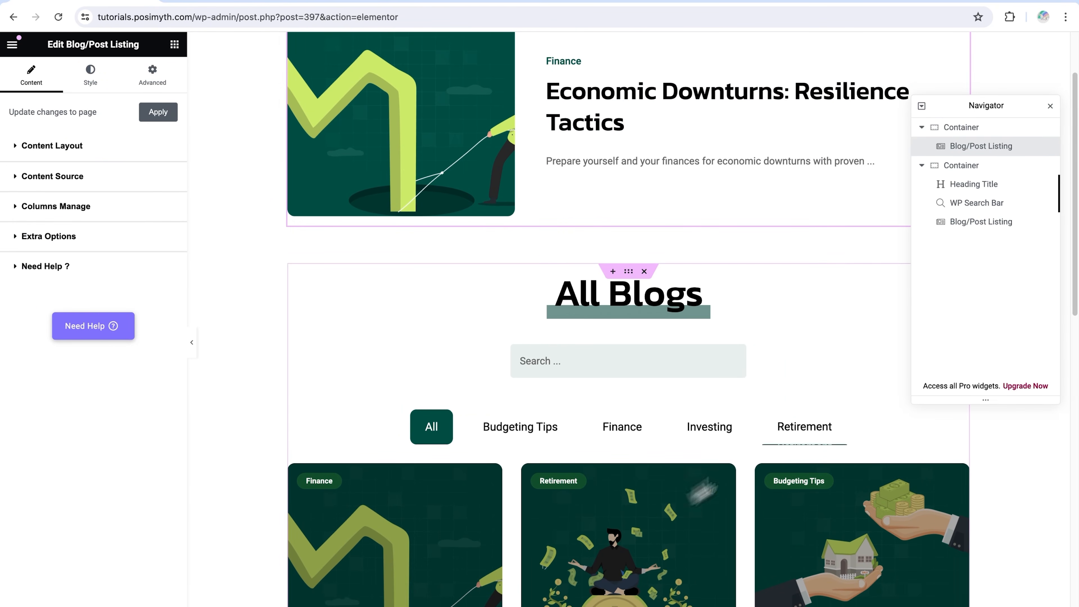
click(965, 223)
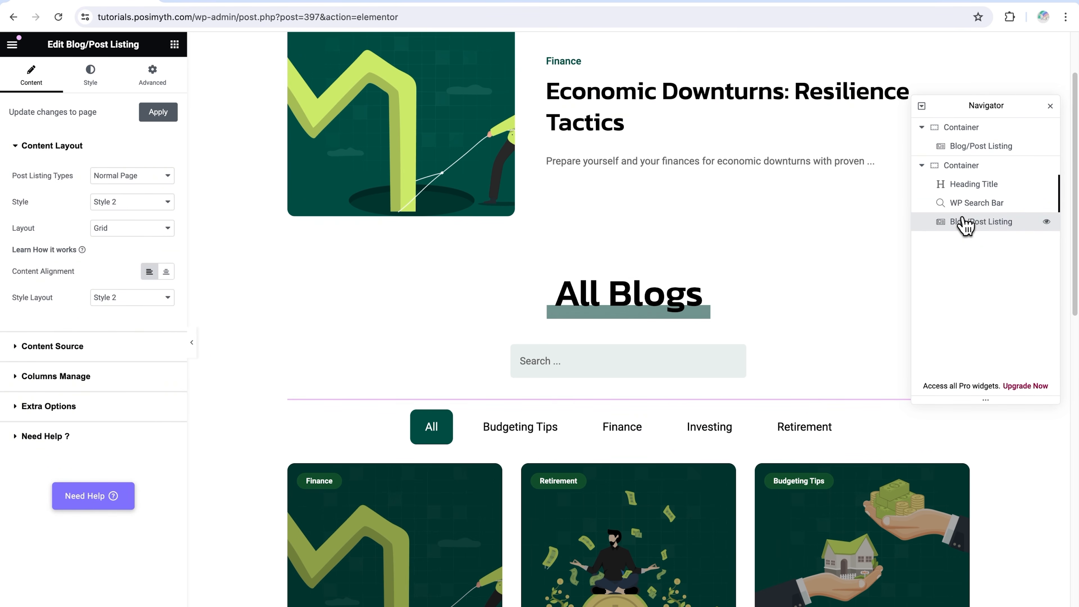
click(77, 357)
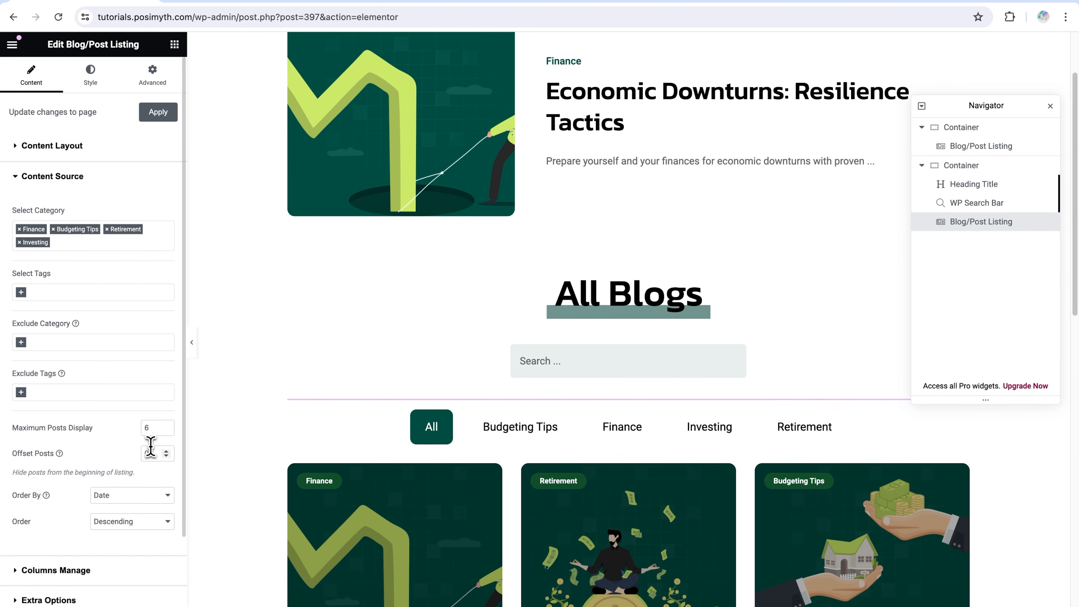
Try an Offset Posts value of 1 on the grid listing, compare the grid with the featured post, and reset the offset to 0
click(166, 450)
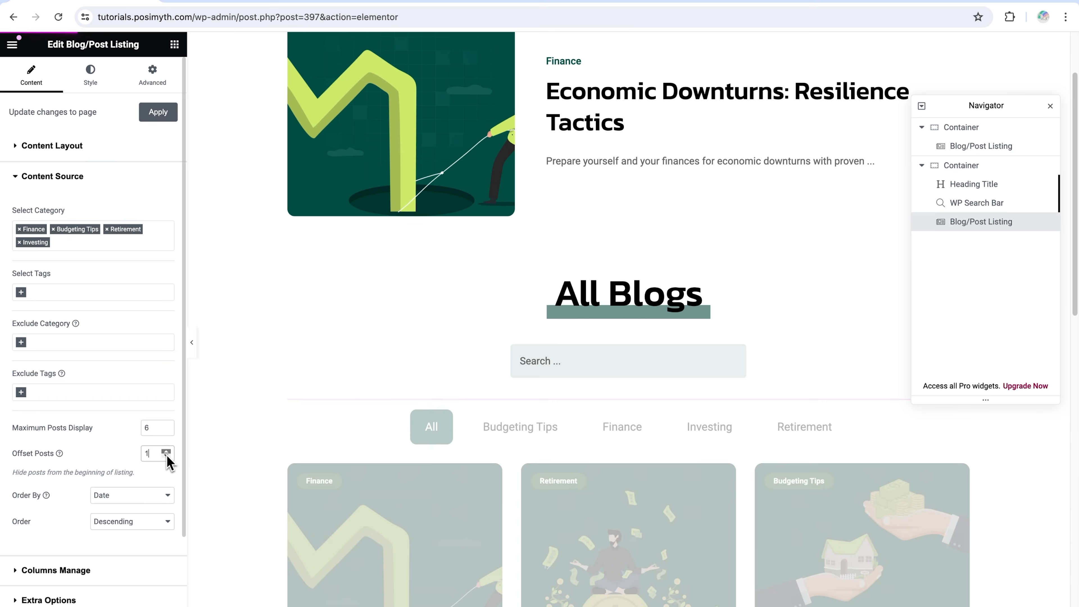
scroll(684, 409, down, 5)
scroll(686, 405, up, 4)
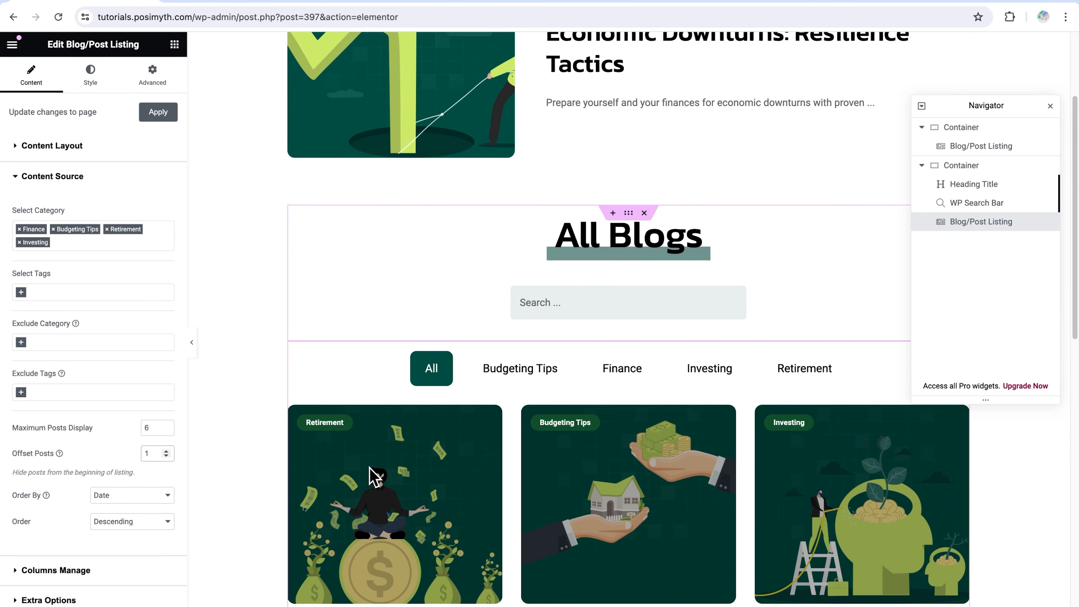
scroll(835, 363, up, 3)
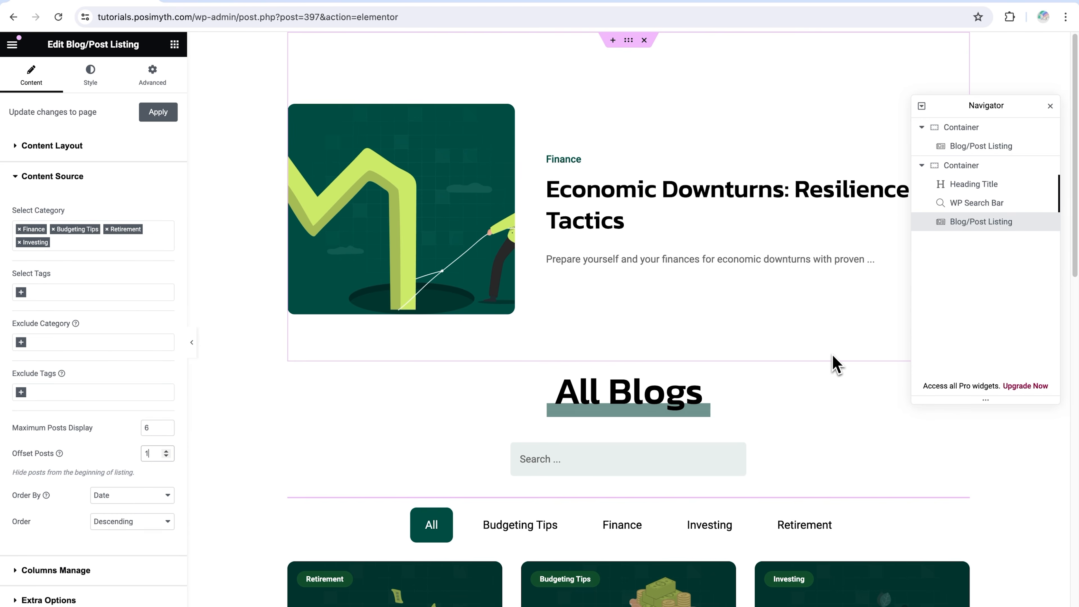
scroll(834, 364, down, 2)
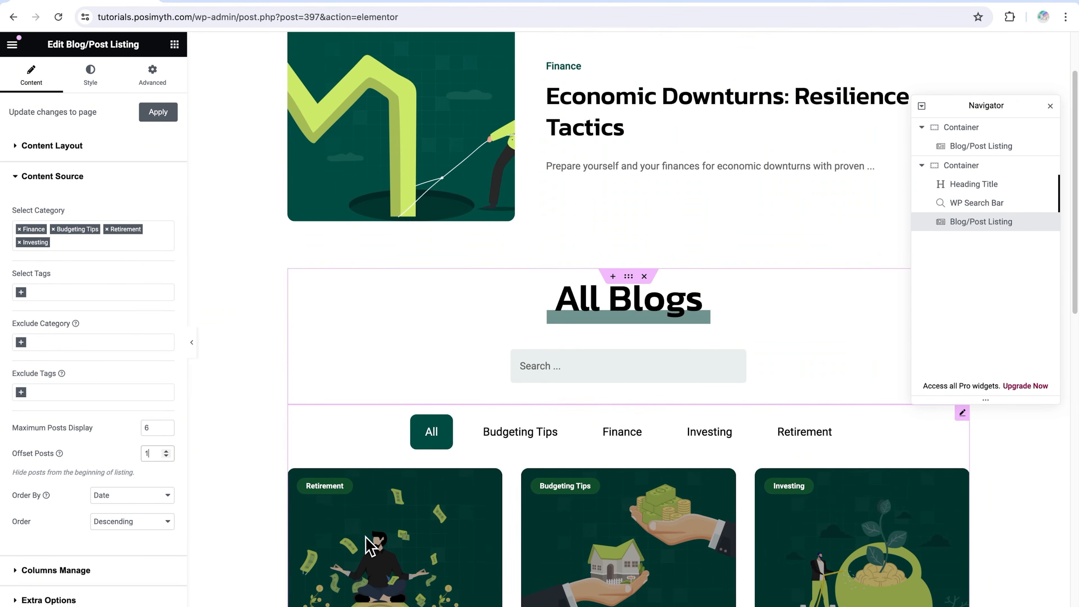
scroll(370, 548, up, 2)
key(BackSpace)
text(0)
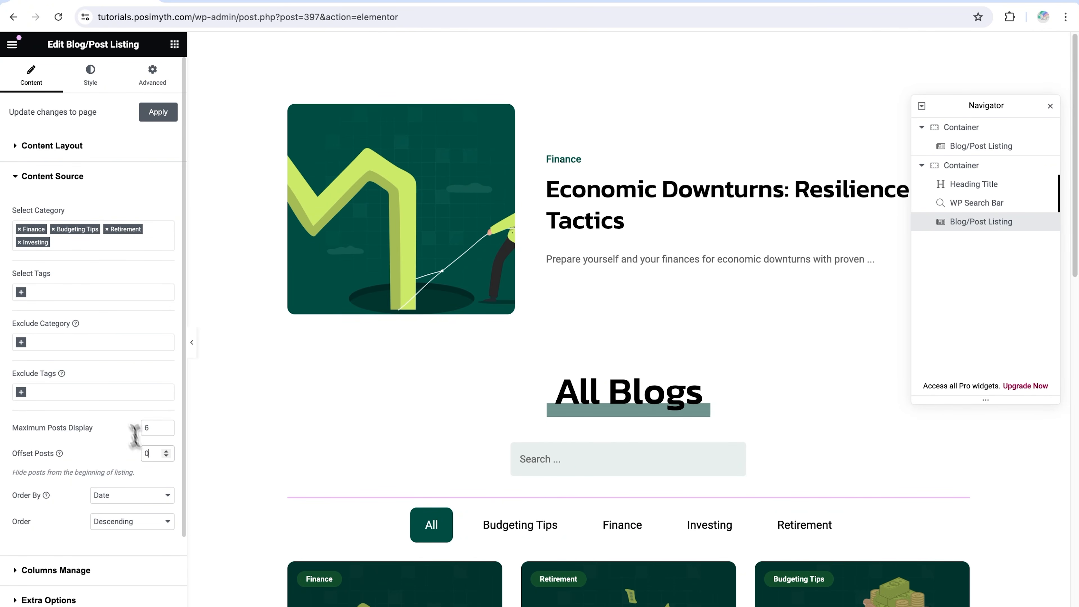
click(17, 177)
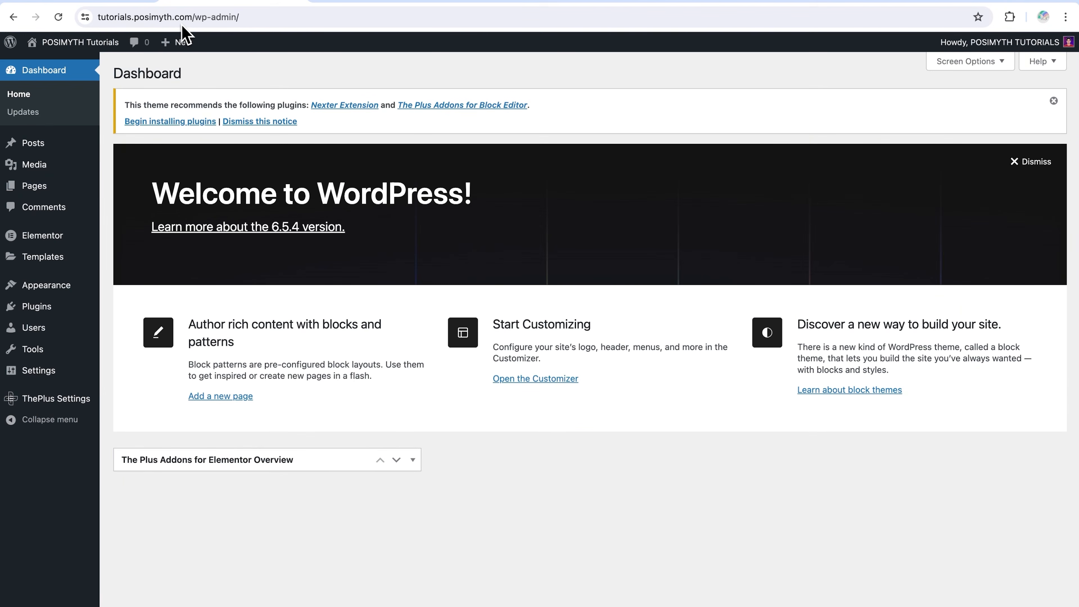
Open the WordPress posts list and examine which categories and tags are assigned to the blog posts
click(53, 148)
scroll(491, 310, down, 1)
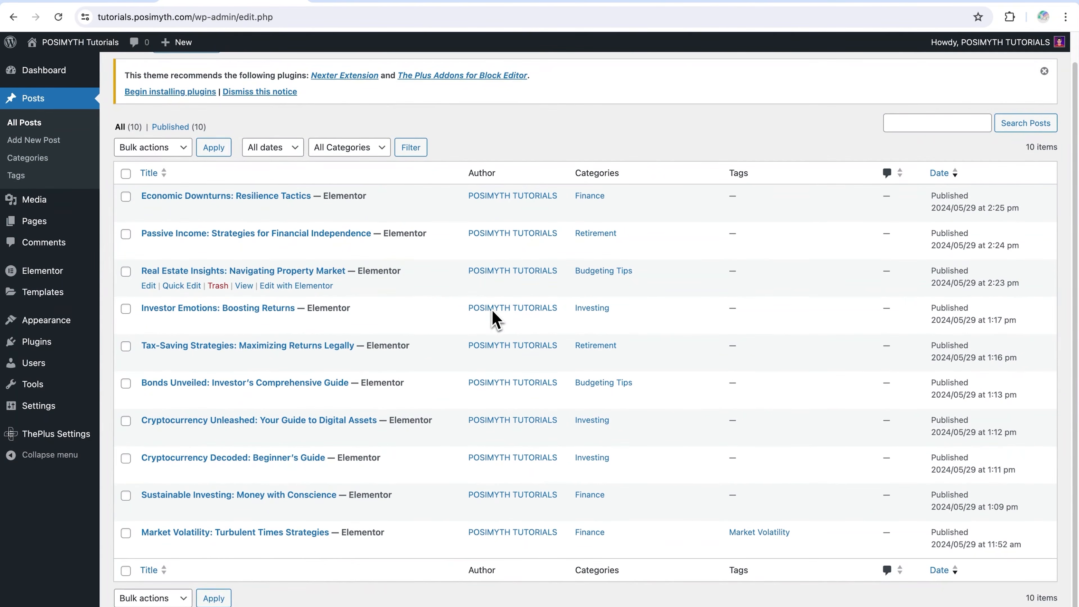
scroll(493, 310, up, 1)
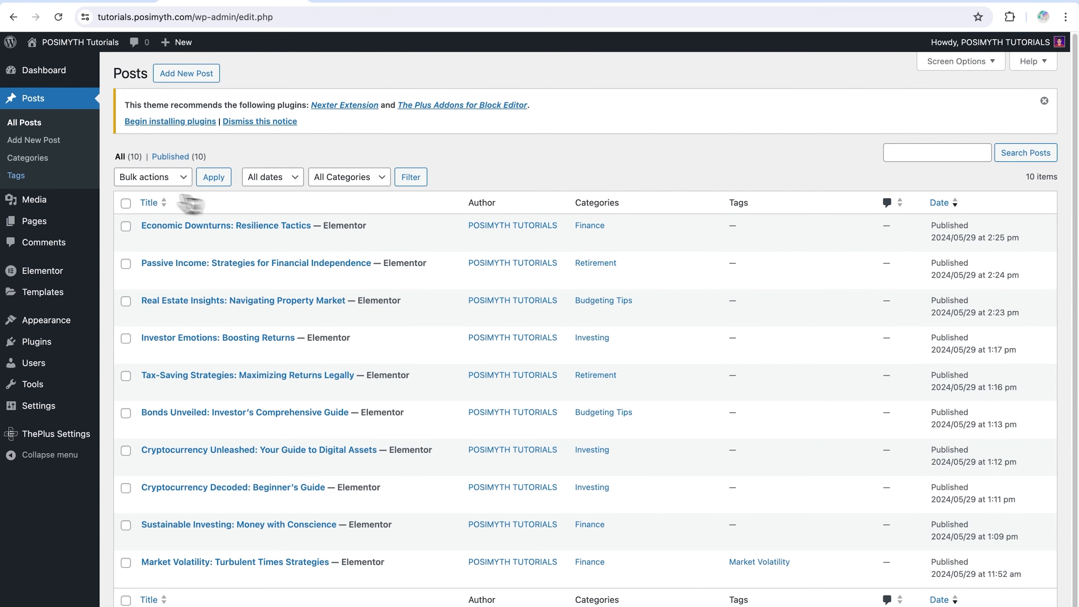
Add a new post category named Demo Category with Parent Category set to None
click(52, 163)
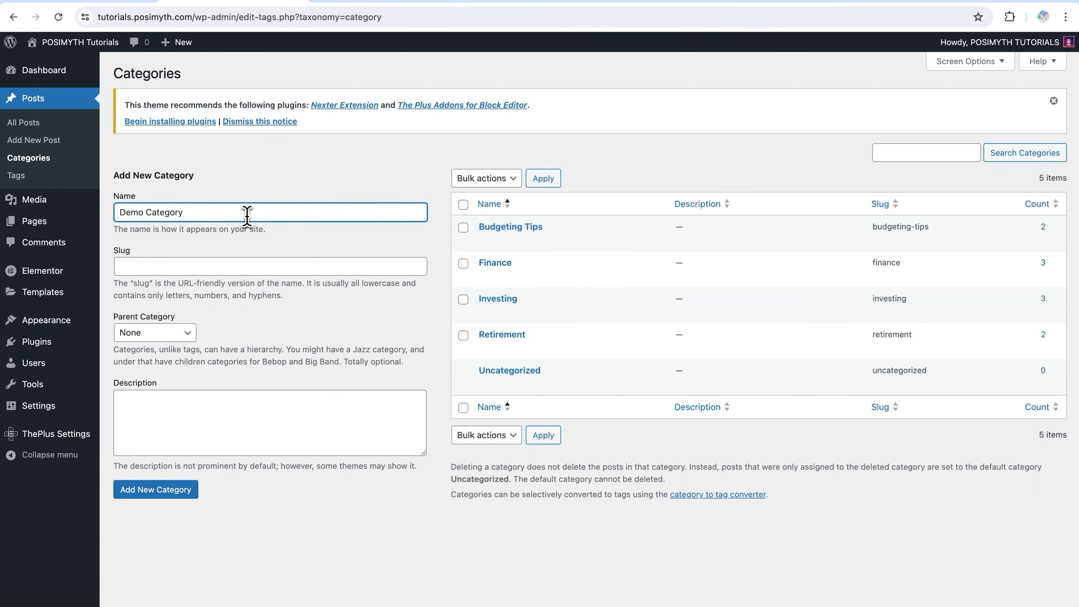
click(219, 265)
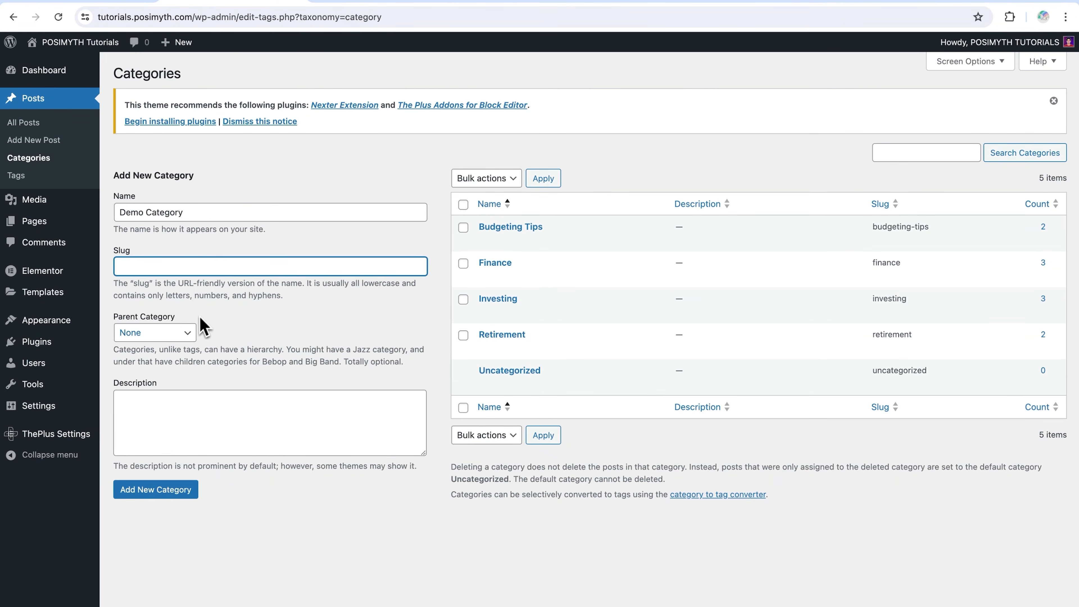
click(192, 332)
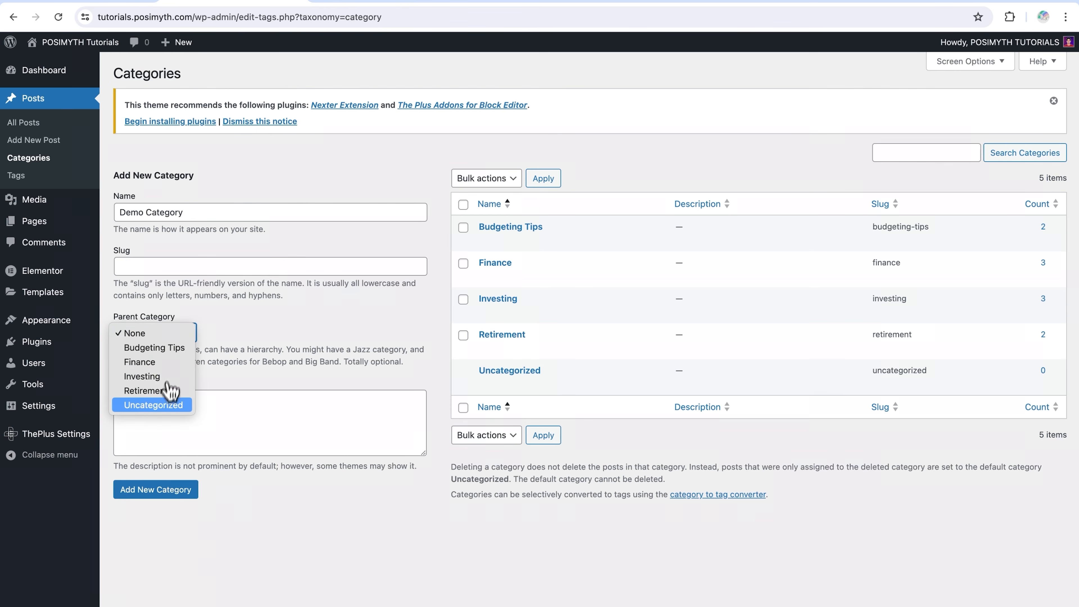
click(158, 333)
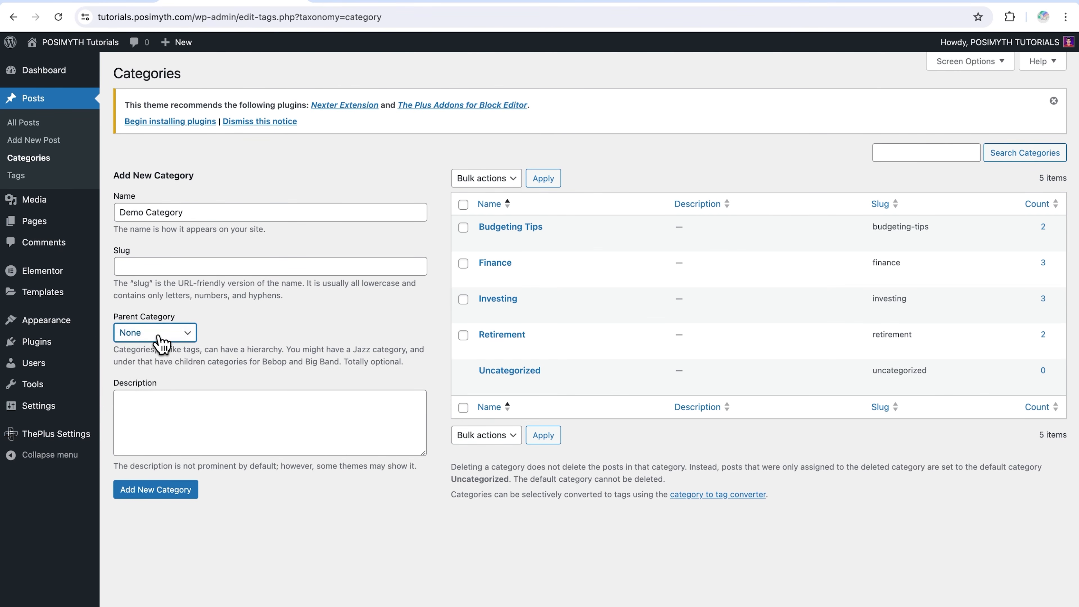
click(164, 489)
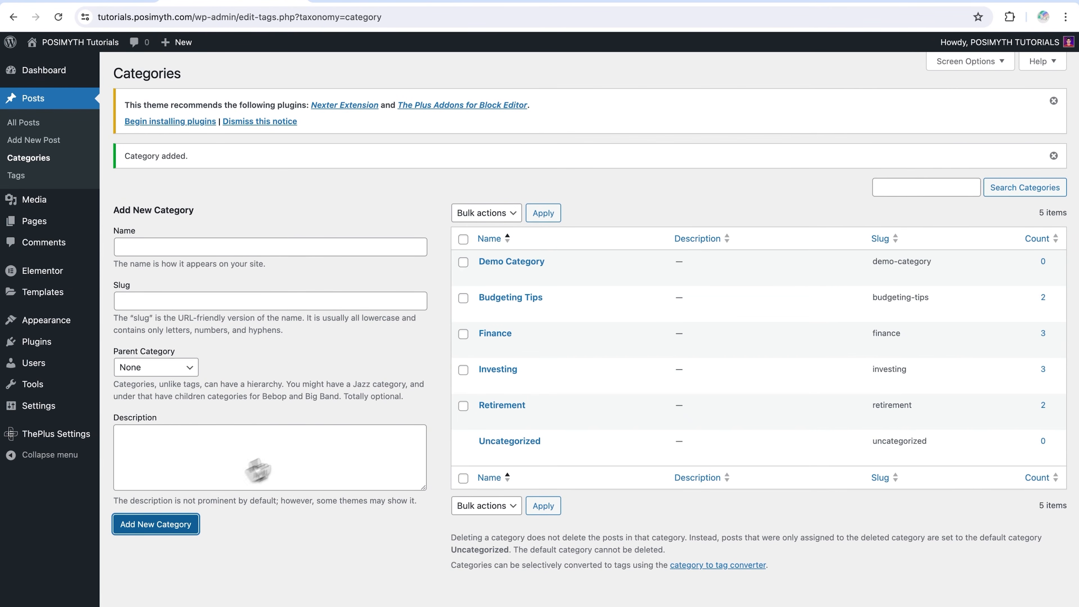
click(464, 262)
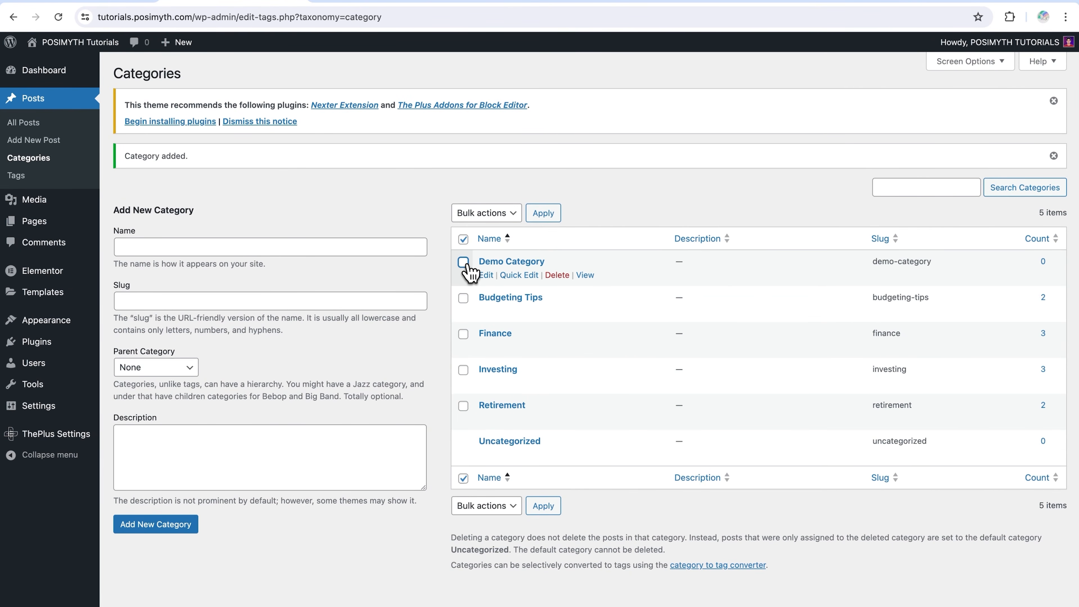
Quick-edit the post Economic Downturns: Resilience Tactics to assign Demo Category in place of Finance
click(58, 128)
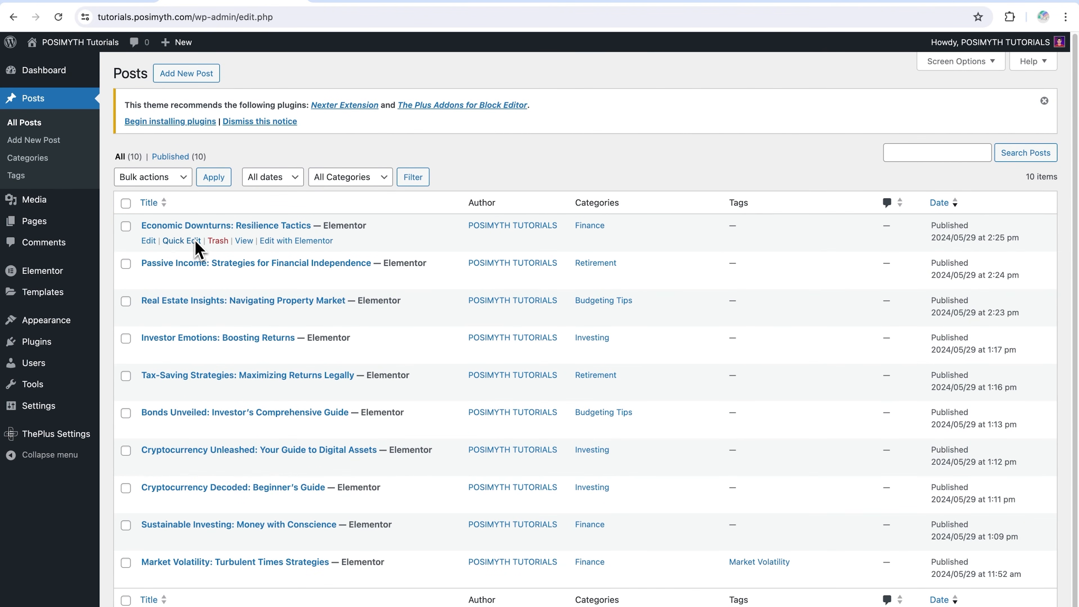
click(174, 242)
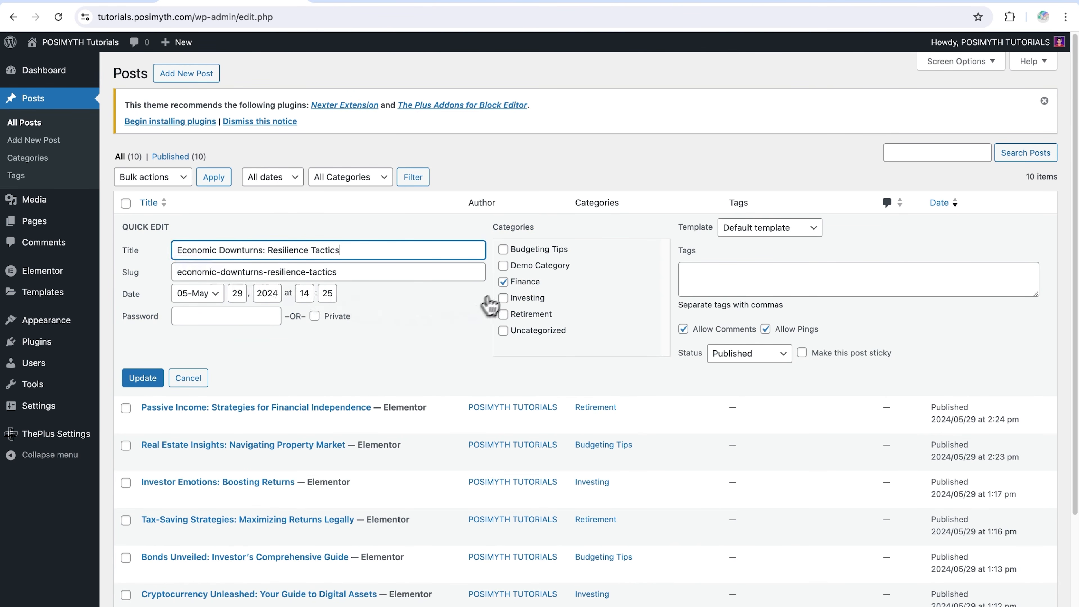
click(503, 266)
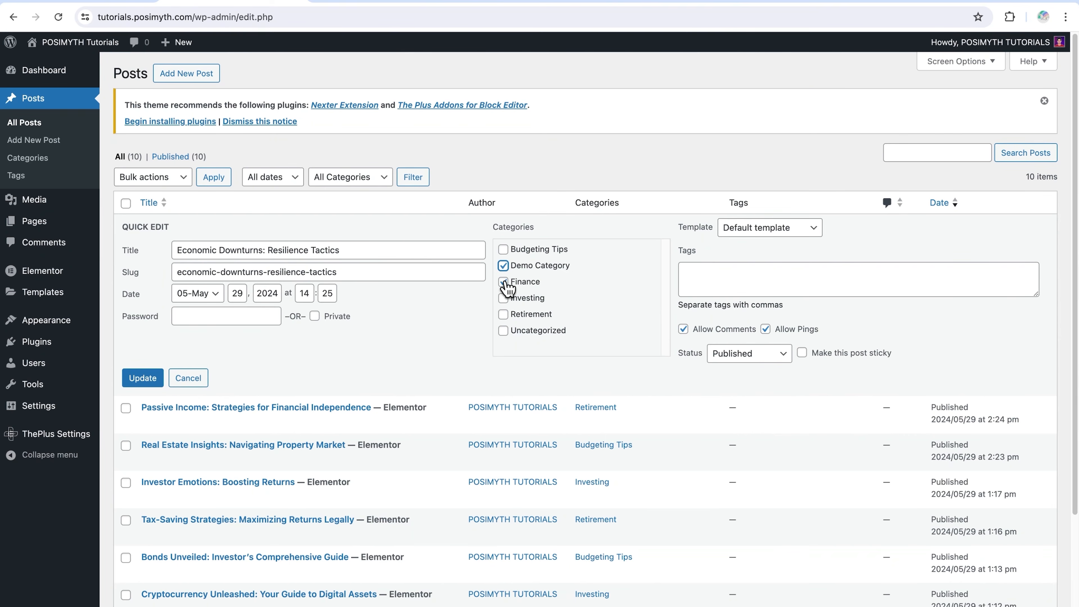
click(504, 283)
click(143, 378)
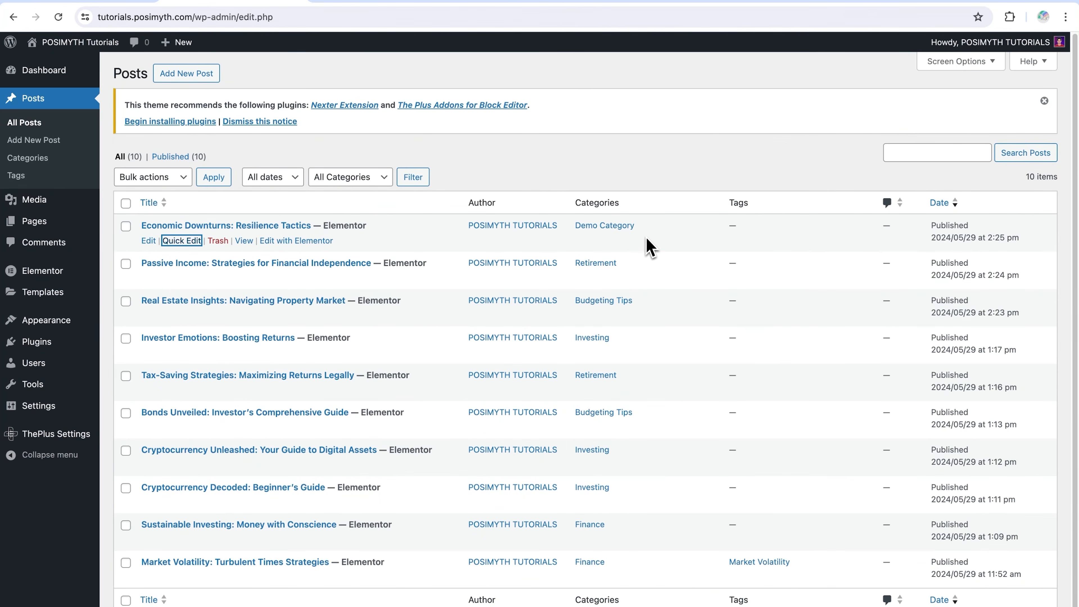
Return the Economic Downturns: Resilience Tactics post to the Finance category and delete Demo Category
click(145, 374)
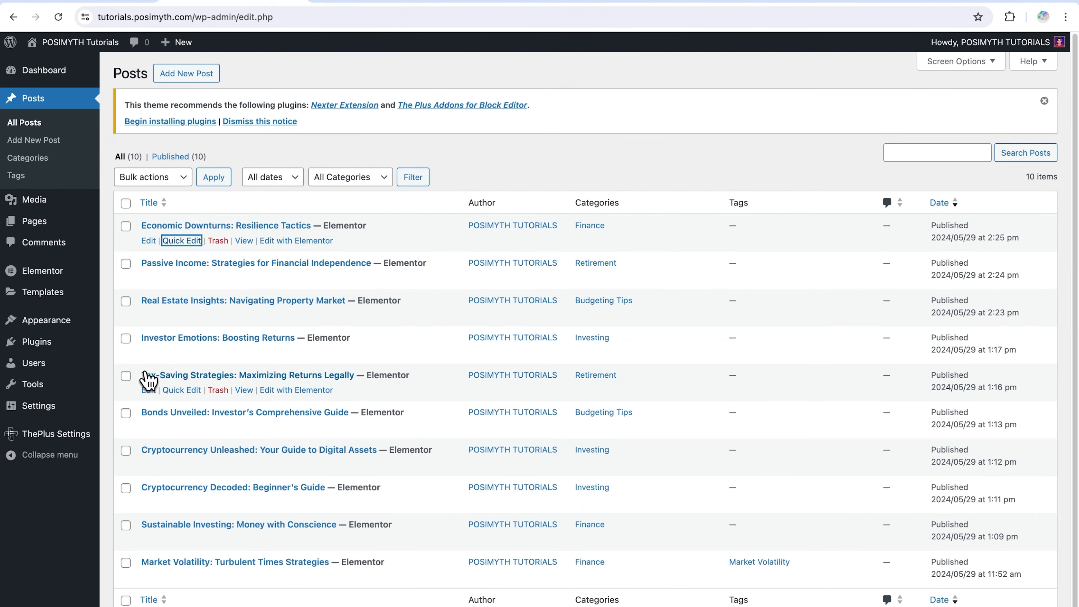
click(60, 162)
click(463, 263)
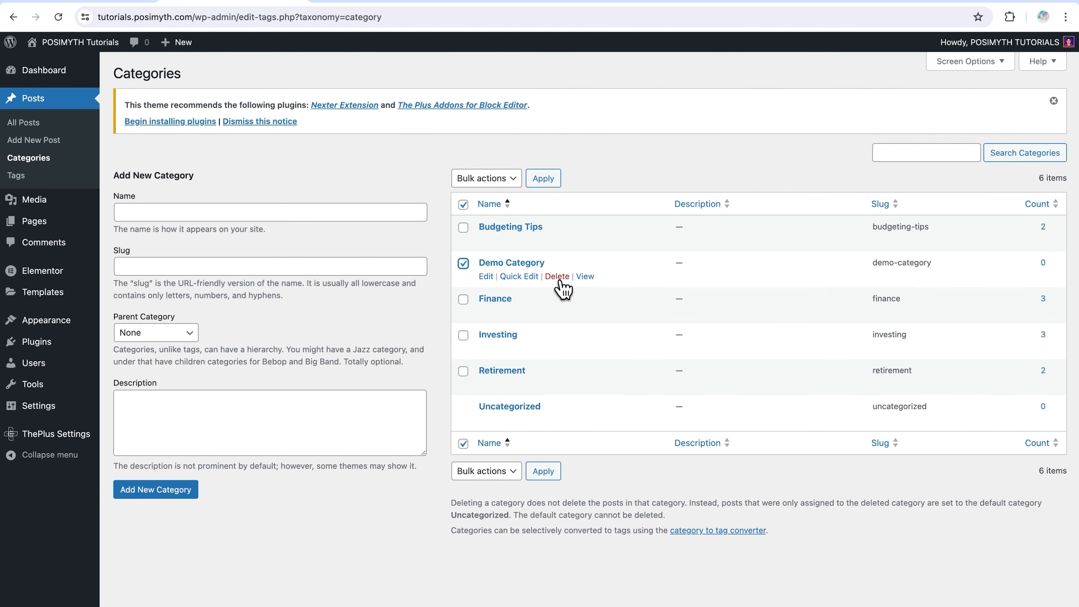
click(557, 277)
click(643, 135)
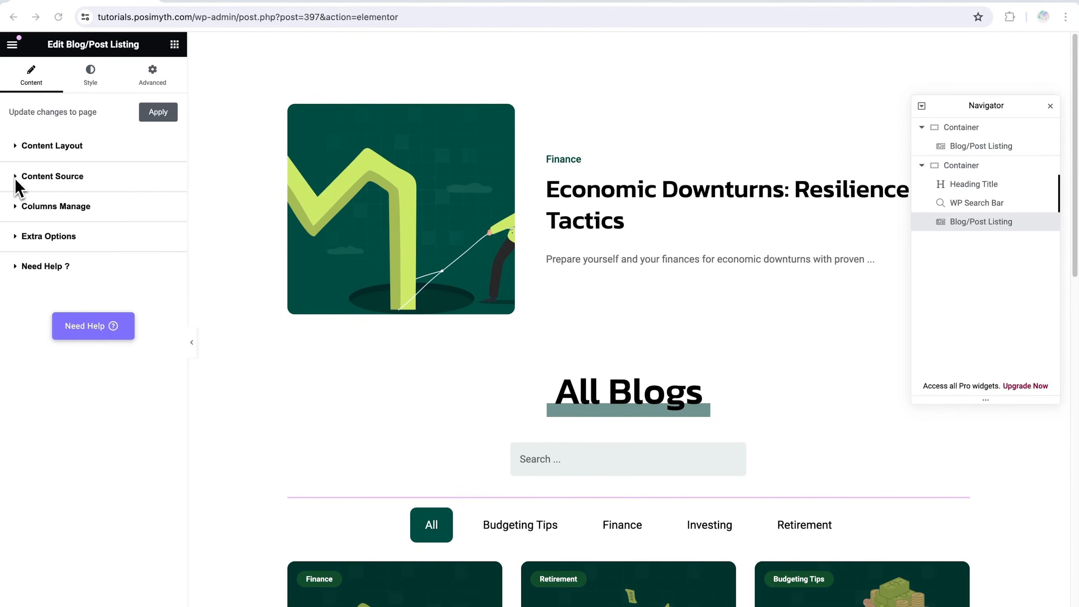
Open the column settings of the All Blogs post listing and close the Navigator
click(19, 215)
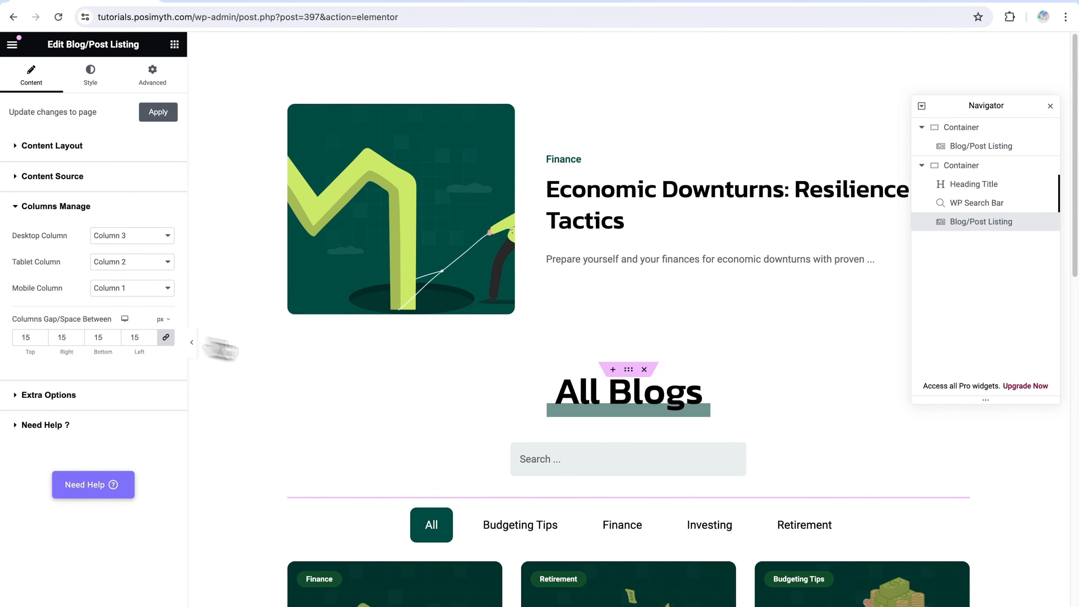
scroll(513, 437, down, 5)
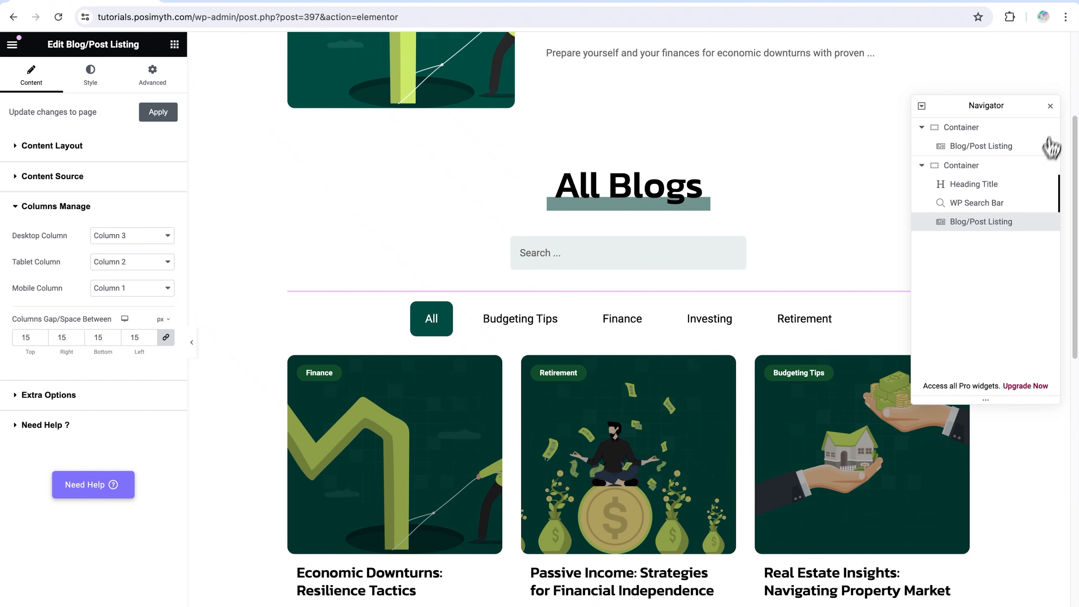
click(1051, 106)
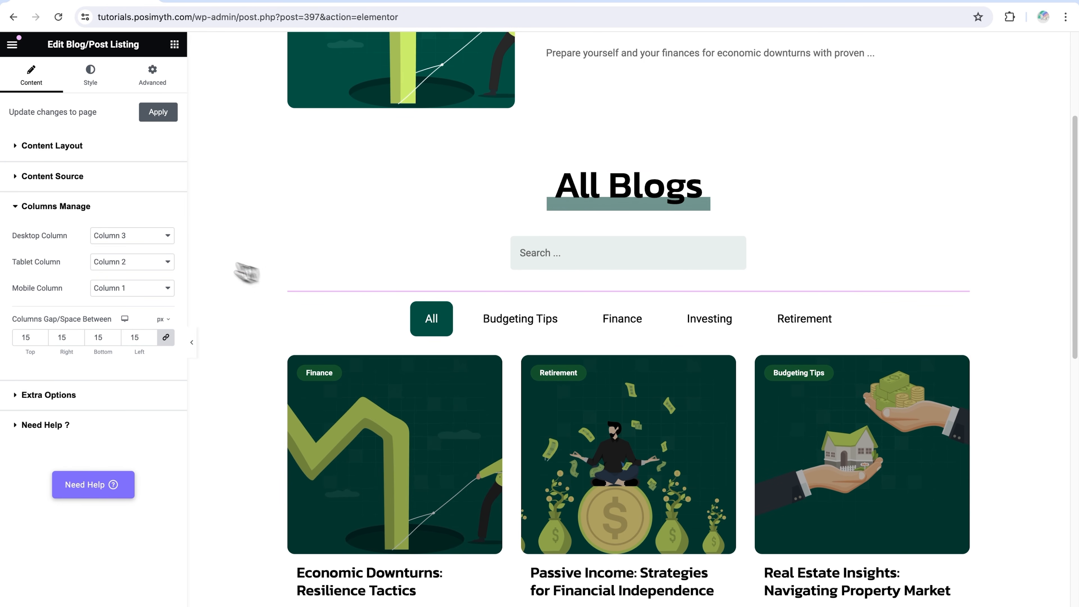
Try Column 5 as the desktop column setting of the All Blogs listing and restore Column 3
click(162, 236)
click(147, 250)
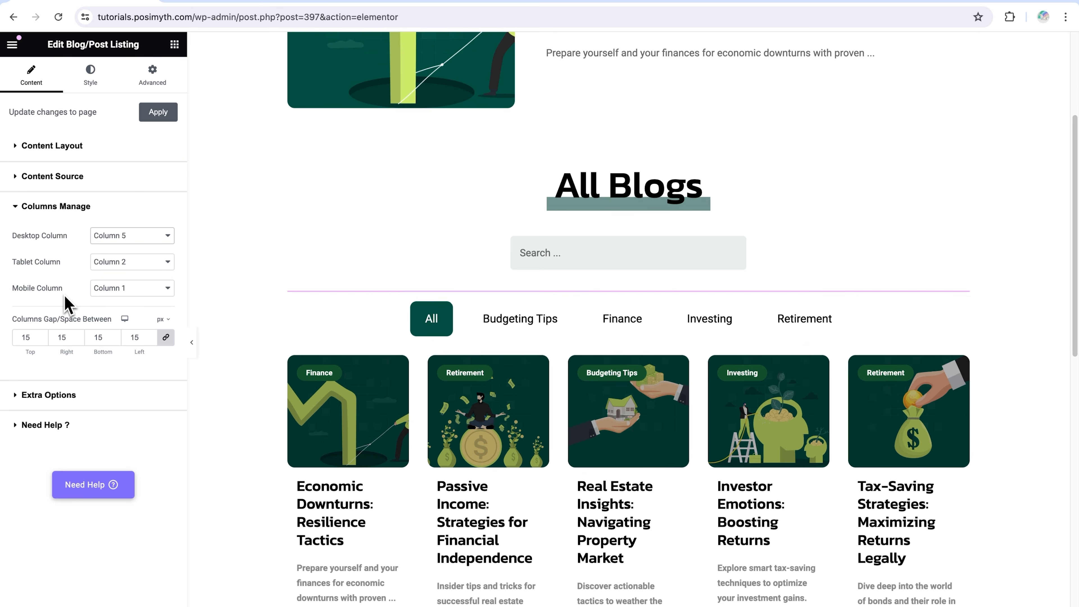
click(112, 238)
click(123, 226)
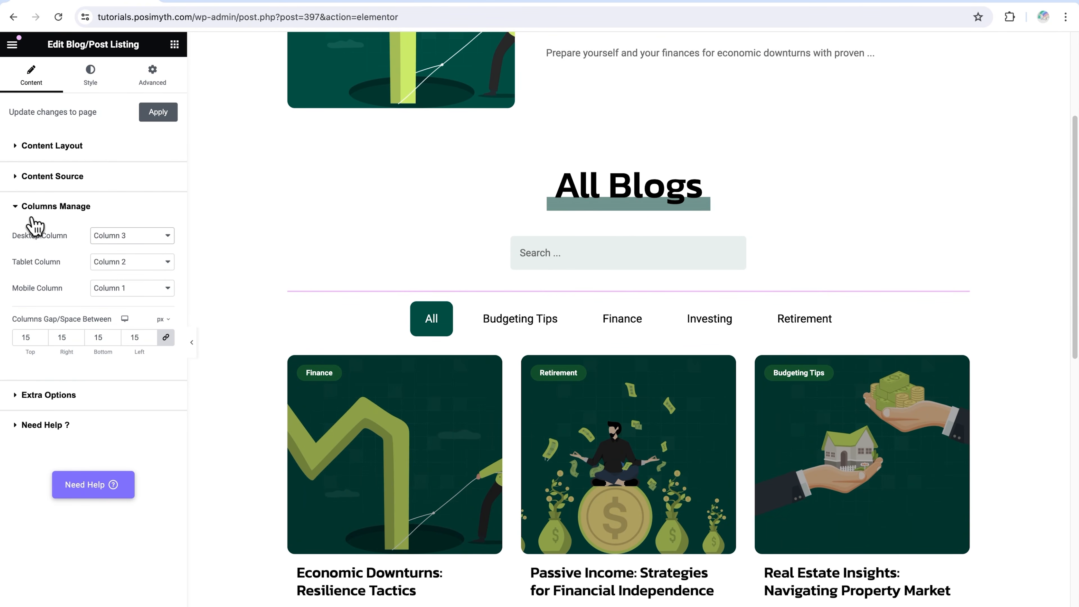
click(20, 216)
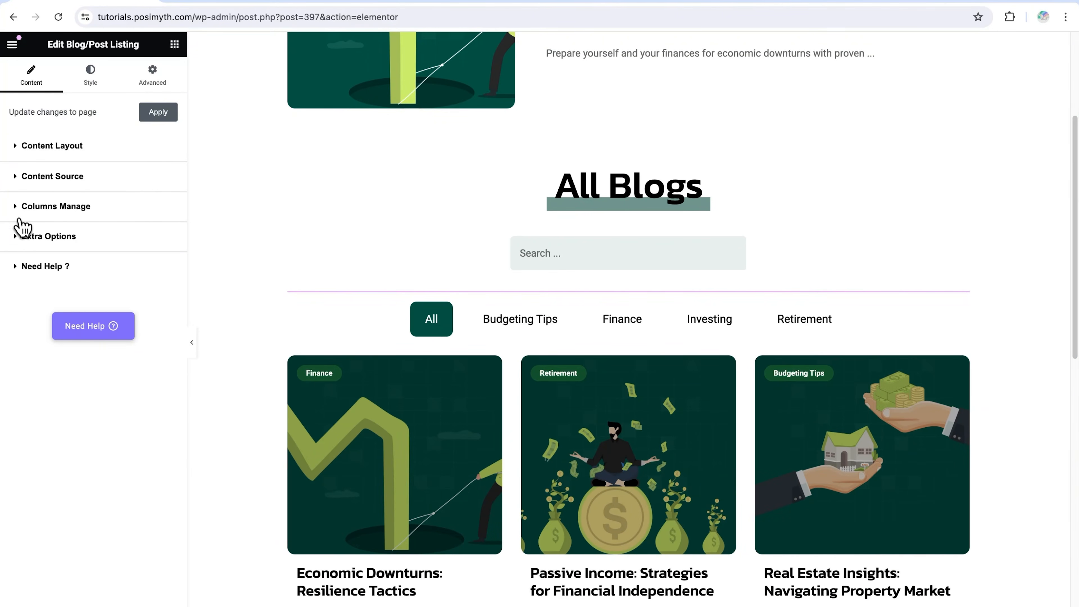
Open the Extra Options of the All Blogs listing and look through the available display settings
click(19, 238)
scroll(46, 324, down, 10)
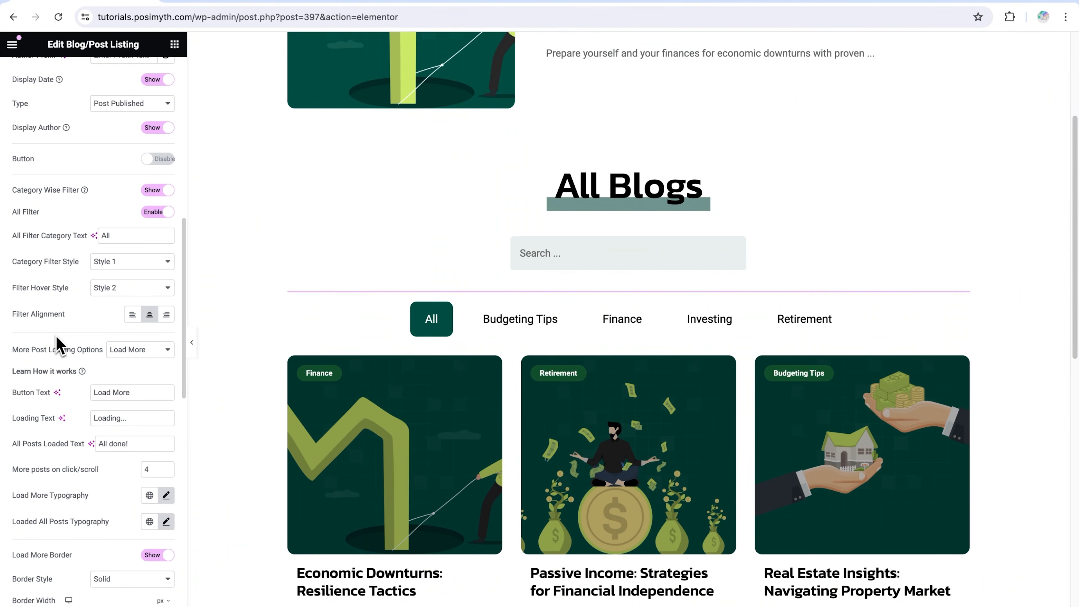
scroll(60, 344, up, 10)
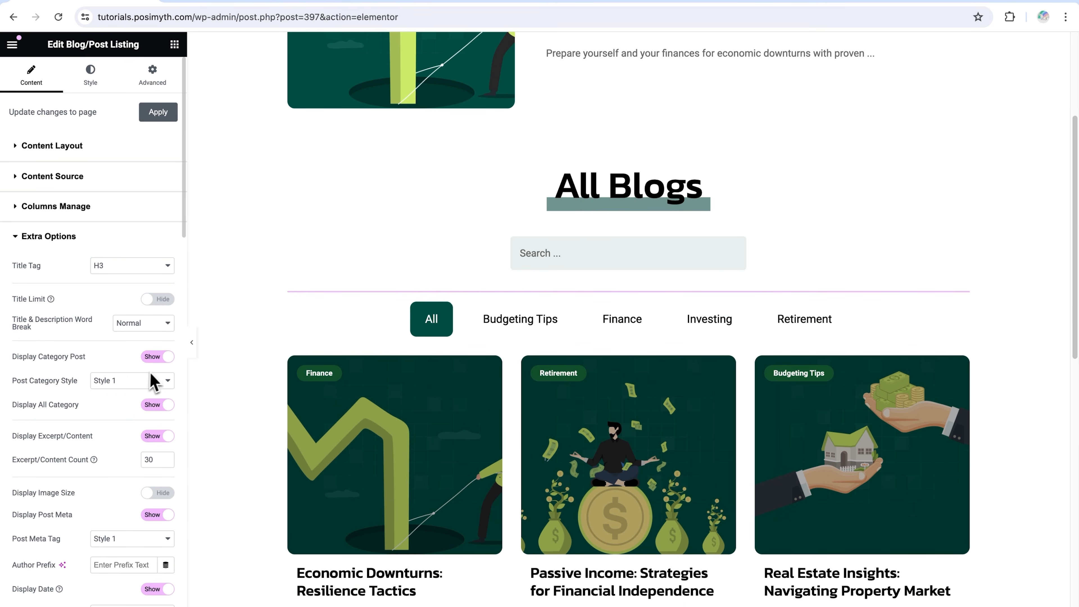
Turn Display Category Post off and on again, and try Post Category Style 2 before restoring Style 1
click(163, 361)
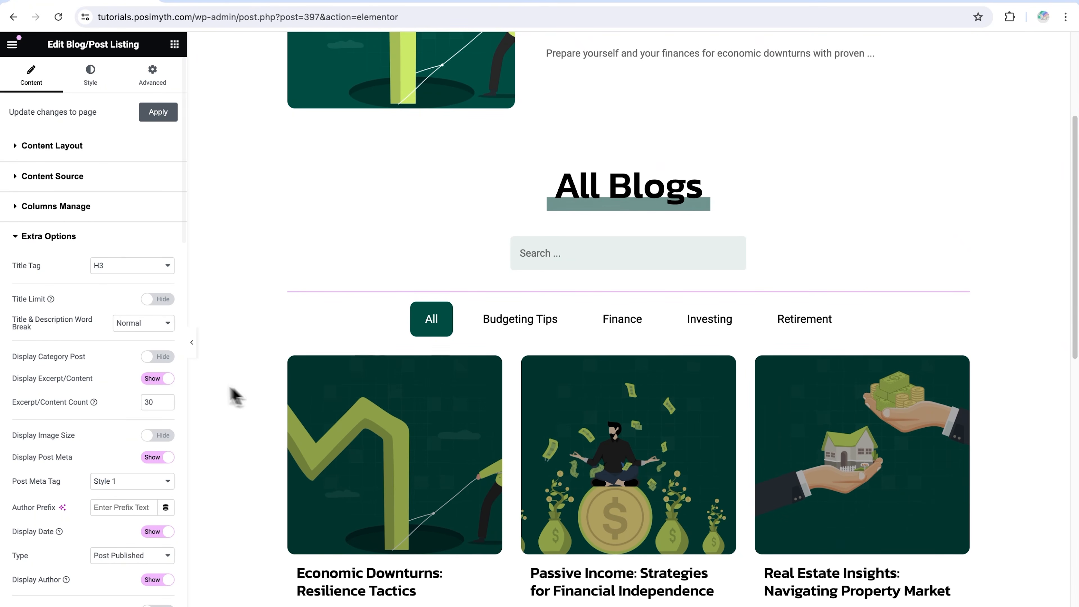
click(157, 356)
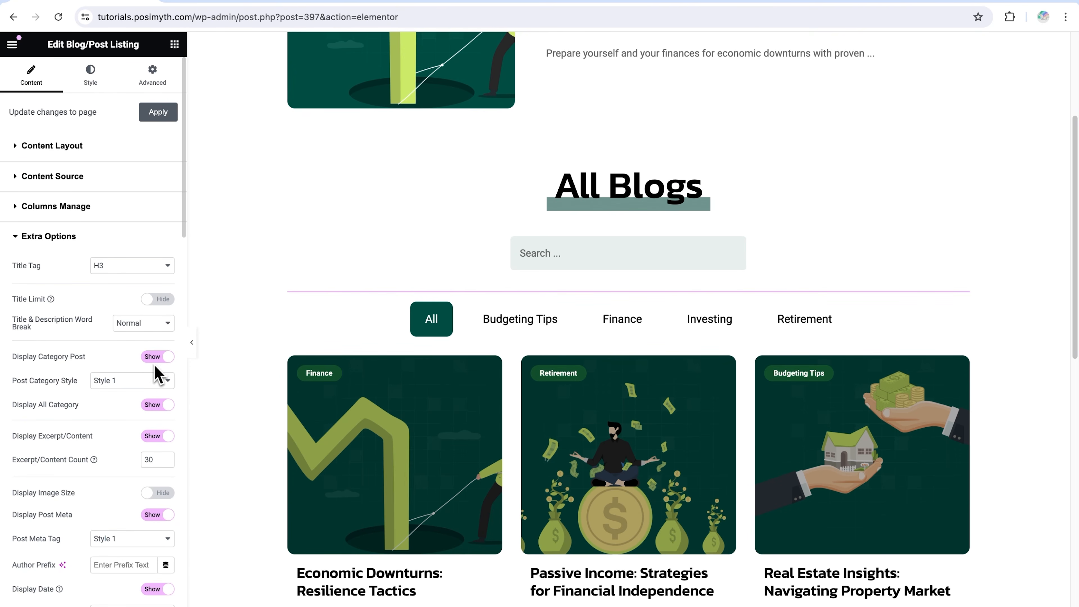
click(160, 380)
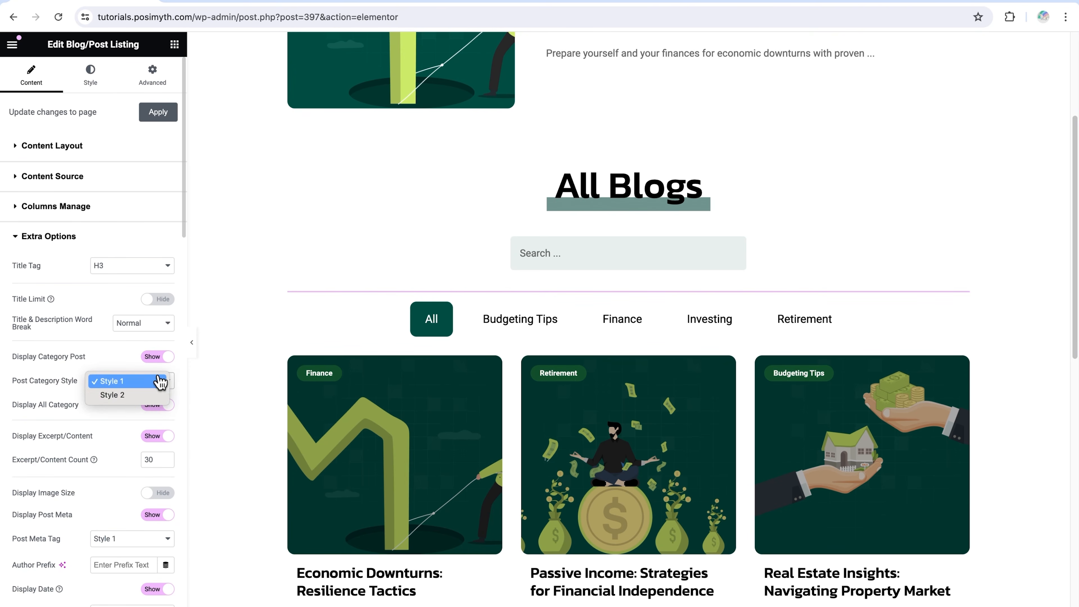
click(151, 397)
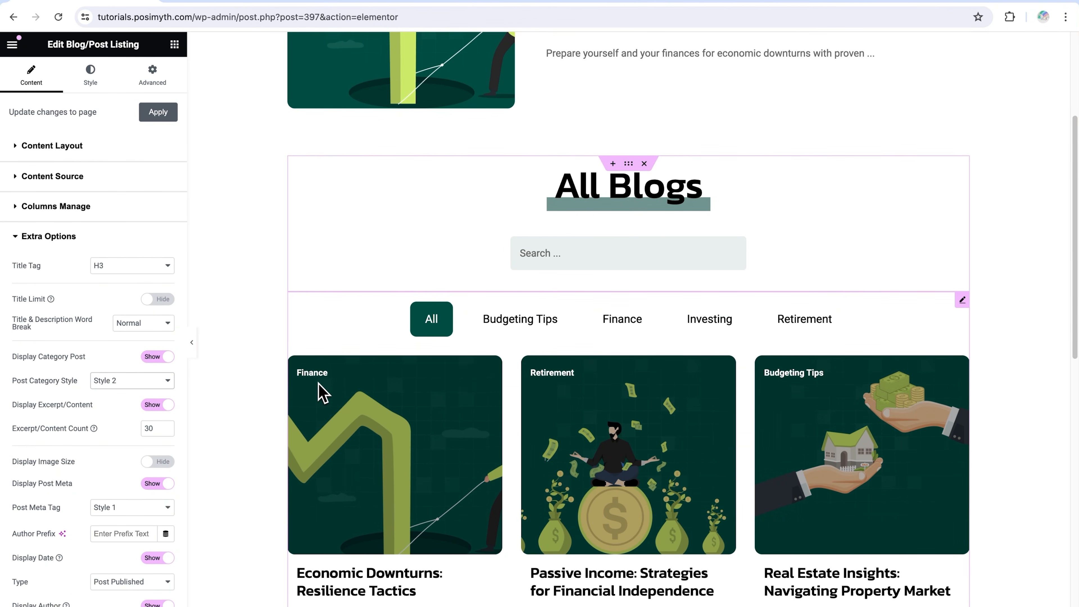
click(143, 382)
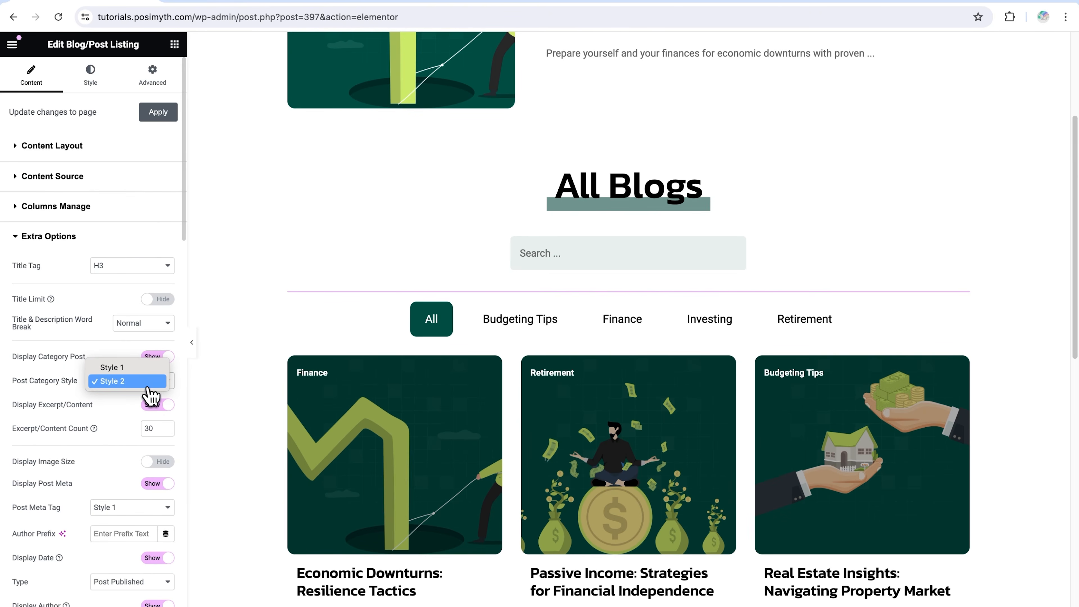
key(Return)
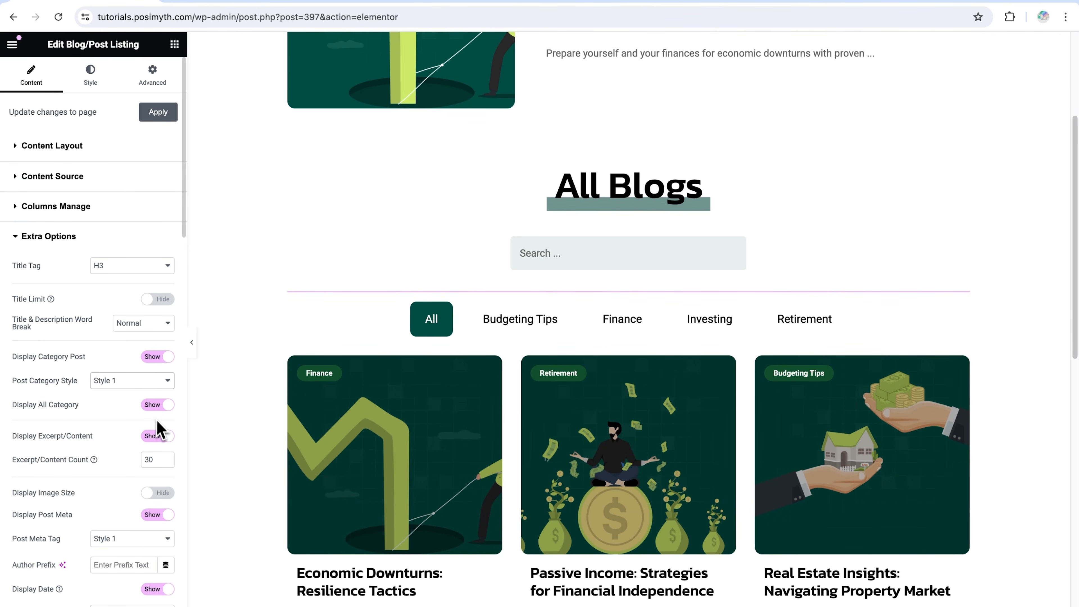
Hide the post excerpts to check the cards without them, and show the excerpts again
click(162, 439)
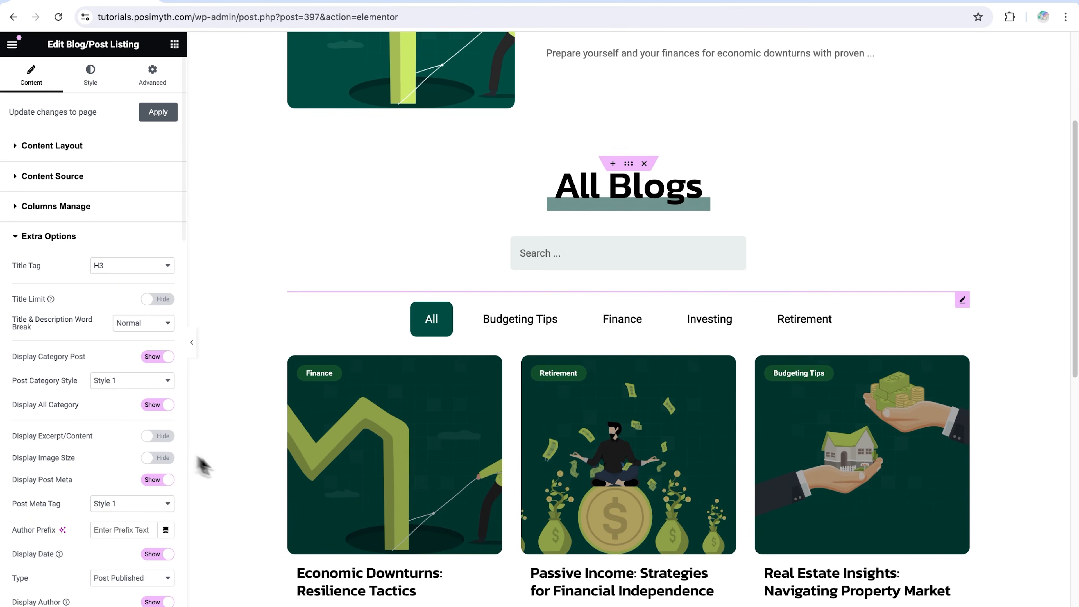
scroll(450, 495, down, 3)
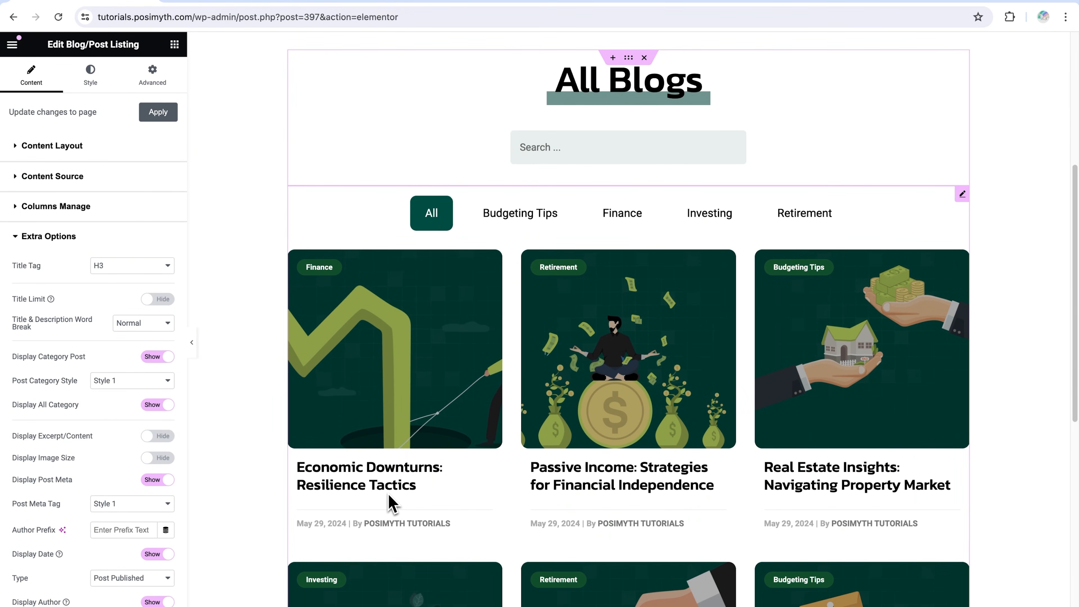
click(163, 439)
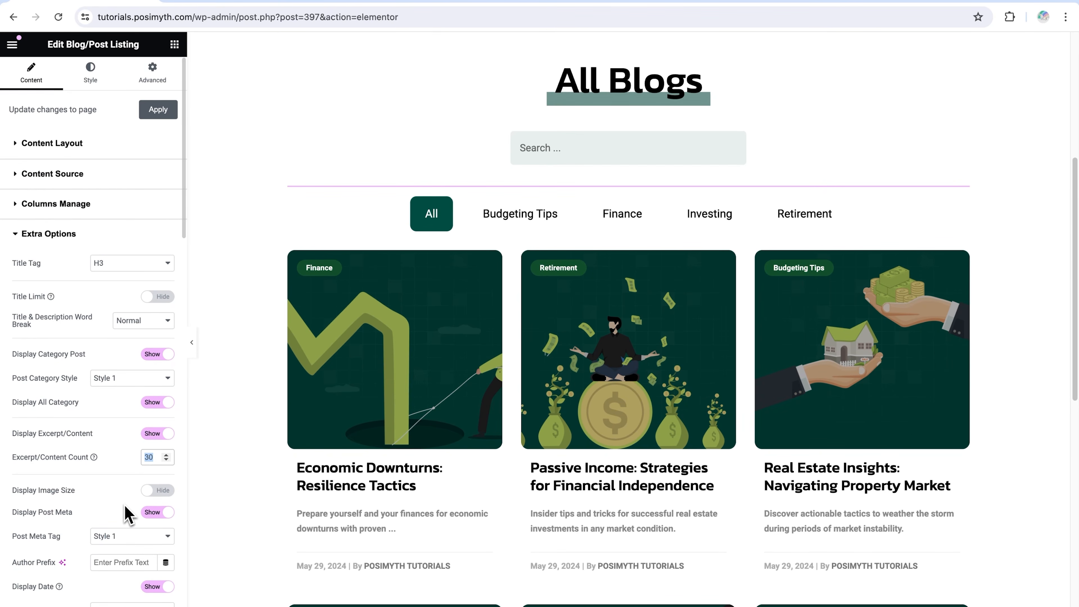
Turn off Display Post Meta to check the blog cards without it, and turn it back on
scroll(128, 515, down, 1)
scroll(128, 514, down, 1)
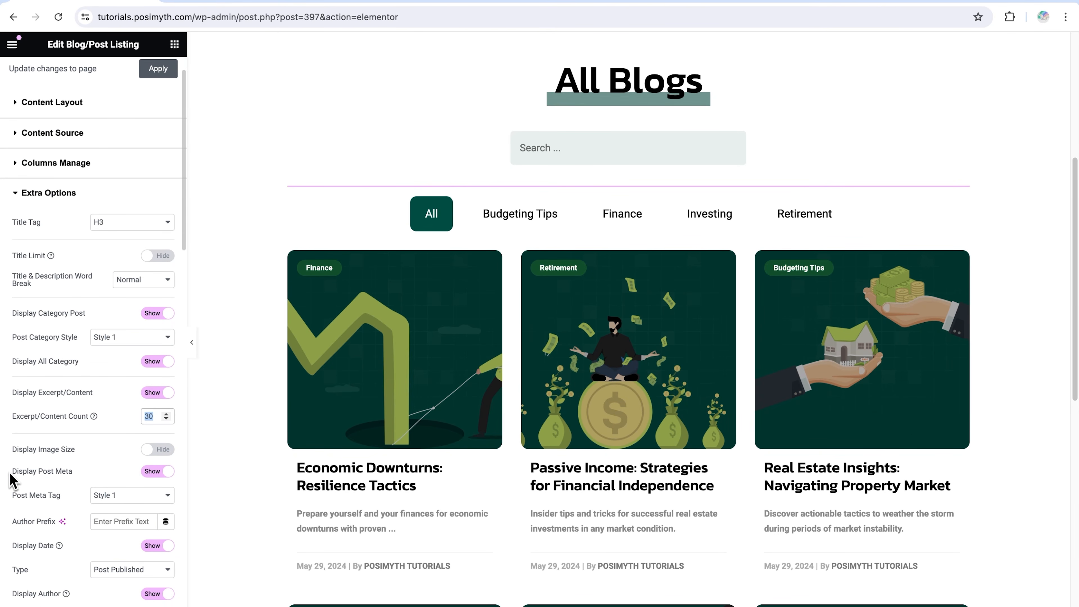
drag(10, 474, 79, 475)
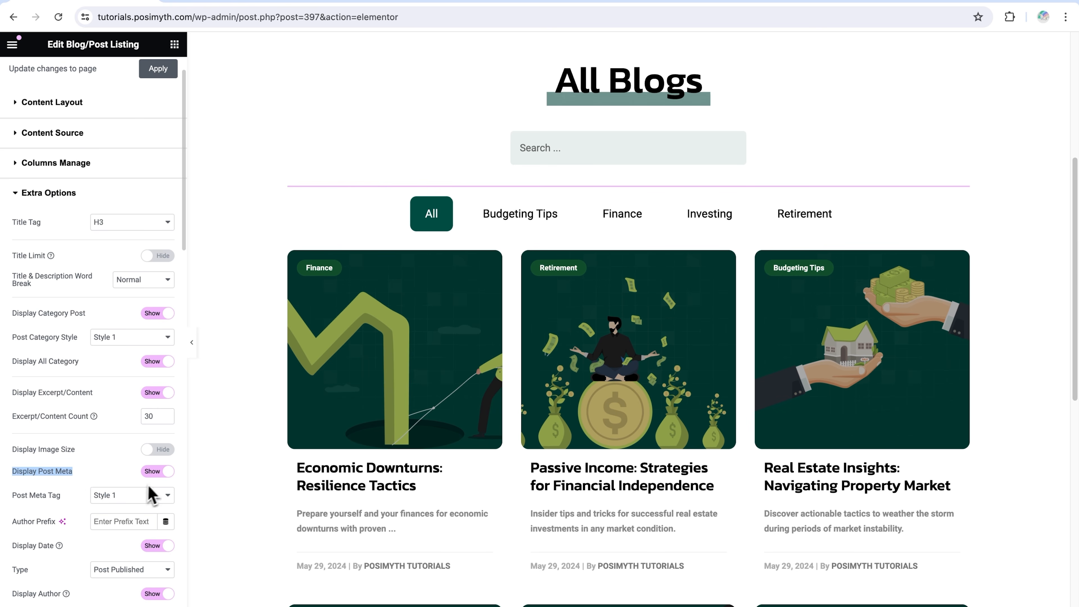
click(157, 471)
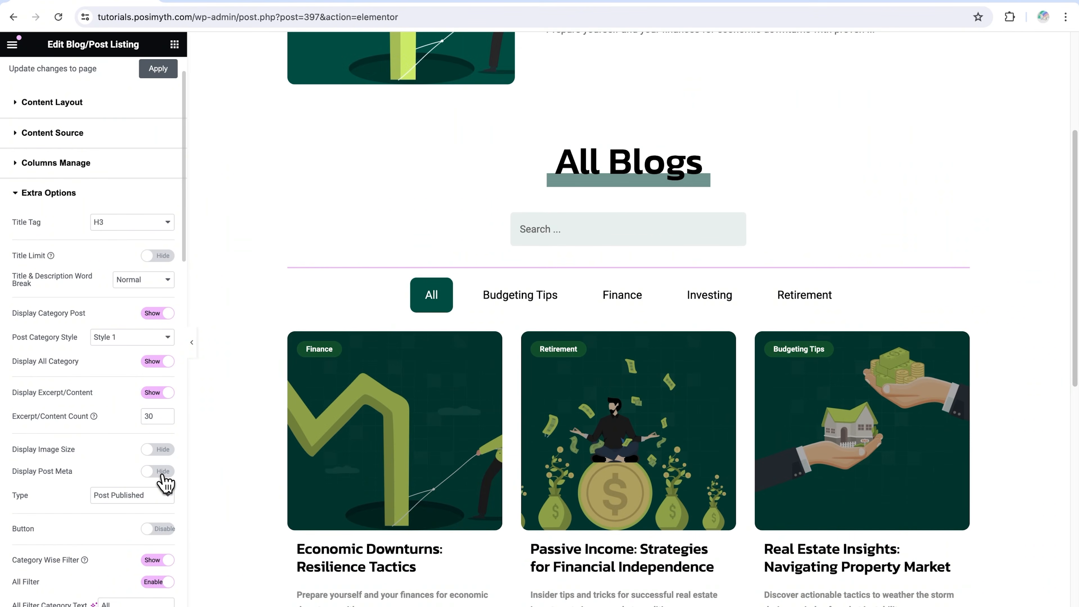
scroll(297, 573, down, 2)
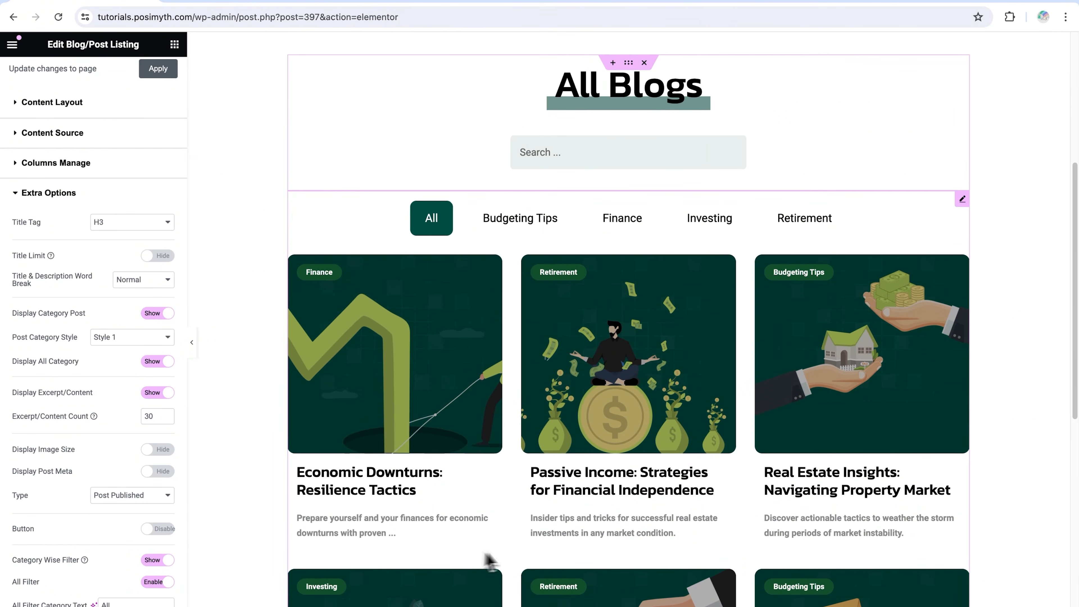
scroll(109, 508, down, 1)
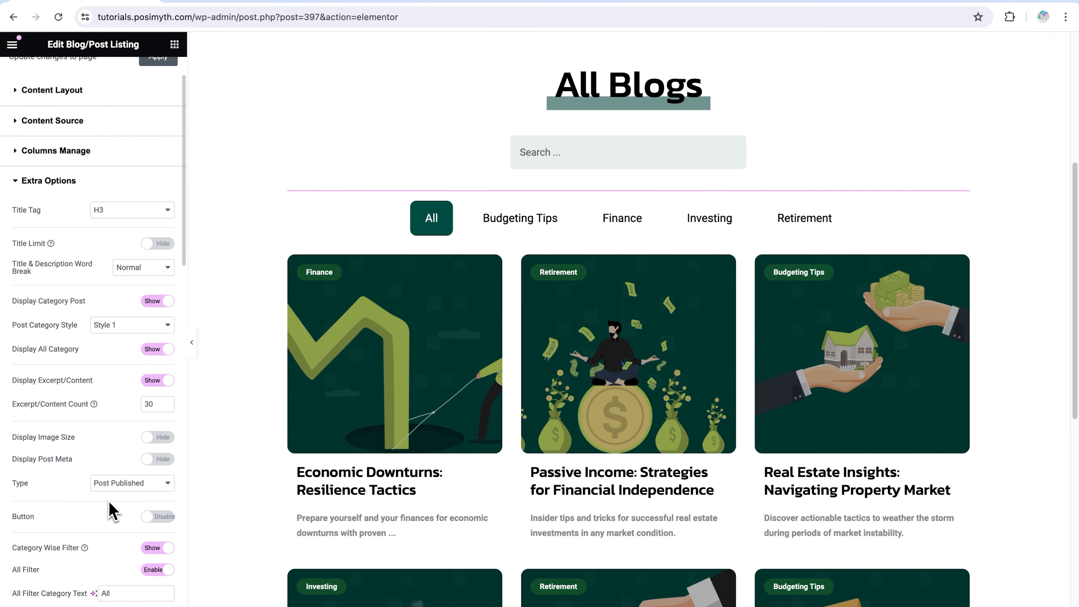
click(153, 461)
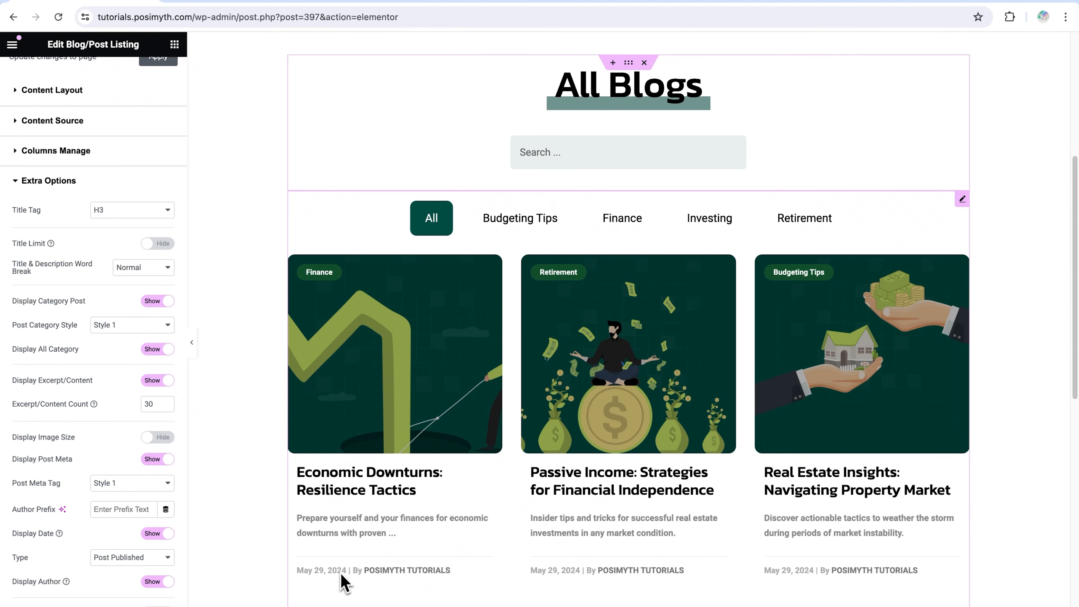
Hide and restore the date, and do the same for the author in the post meta
scroll(144, 523, down, 3)
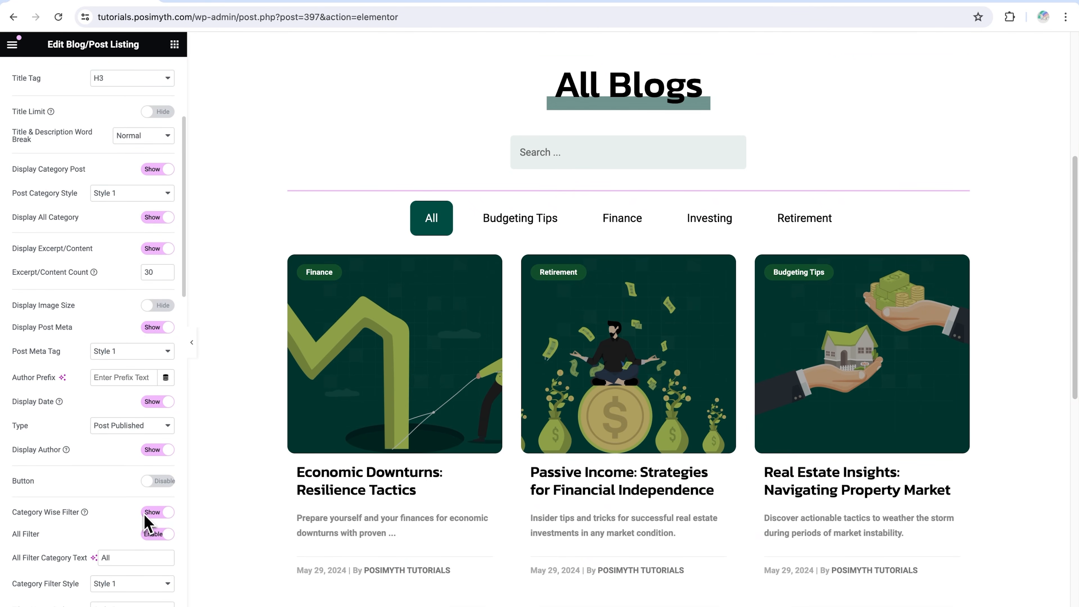
click(159, 402)
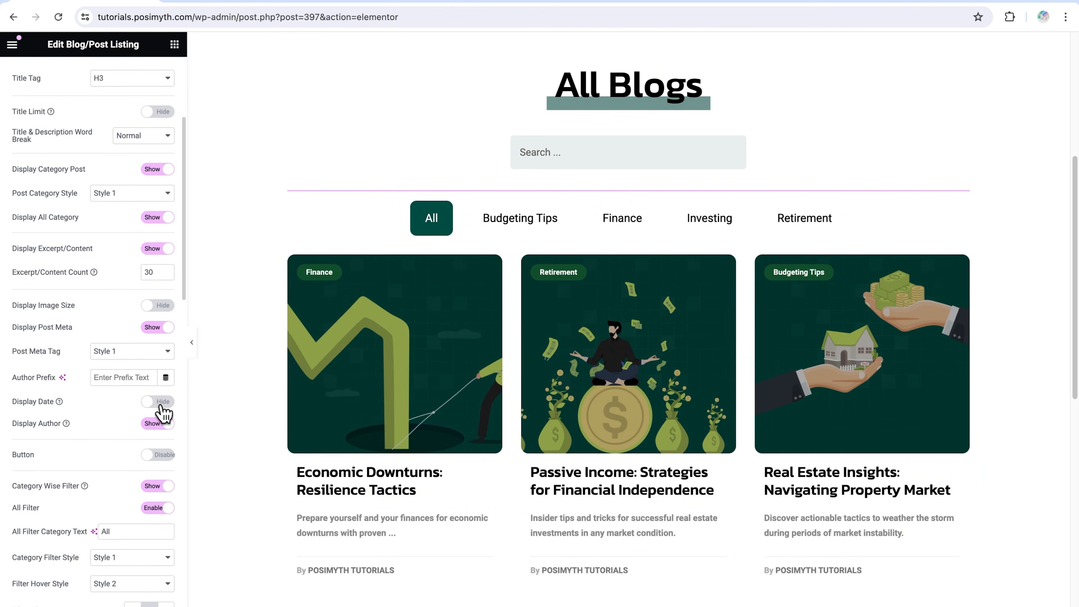
click(159, 402)
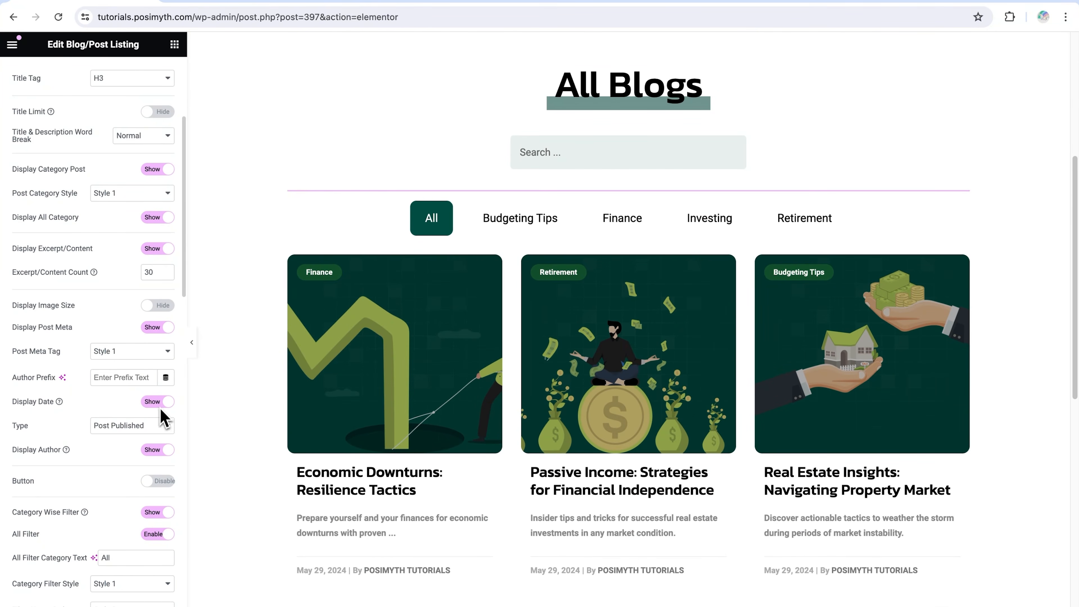
click(160, 449)
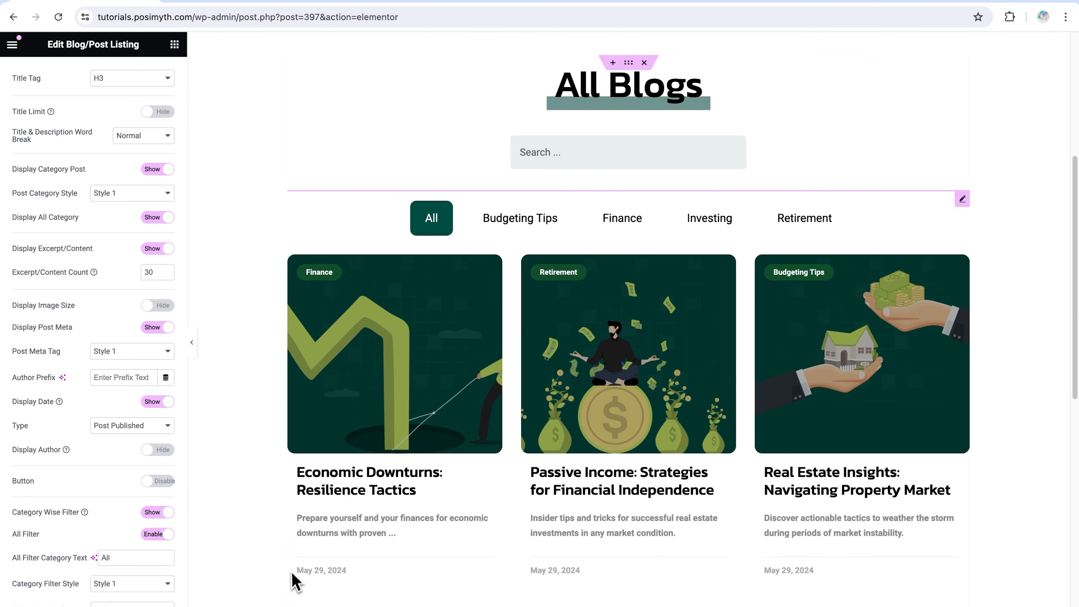
click(158, 452)
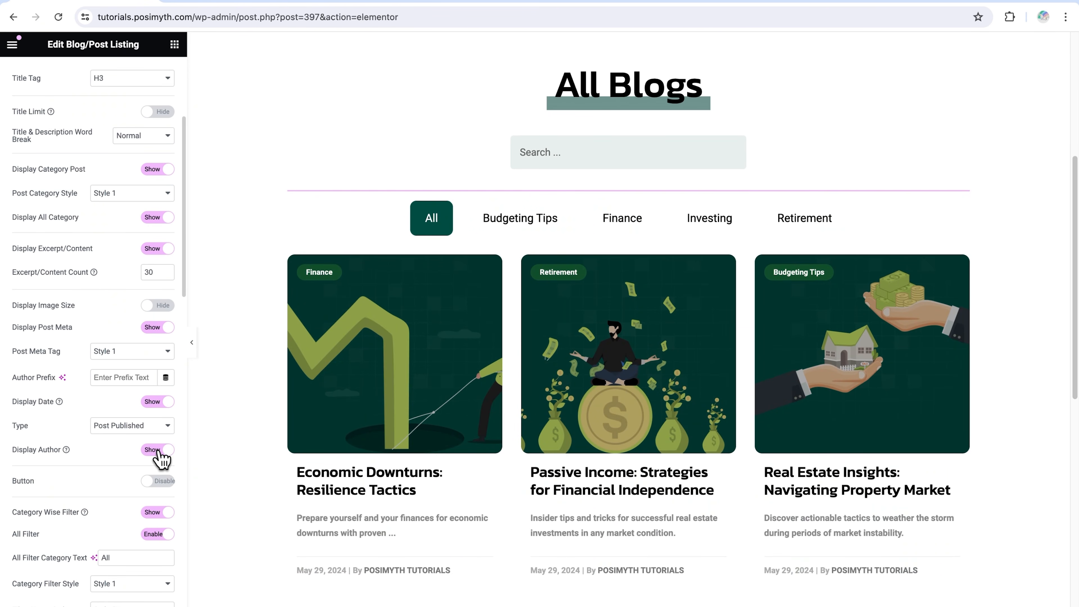
Try Style 3 and Style 4 as the Category Filter Style and return it to Style 1
scroll(161, 460, down, 3)
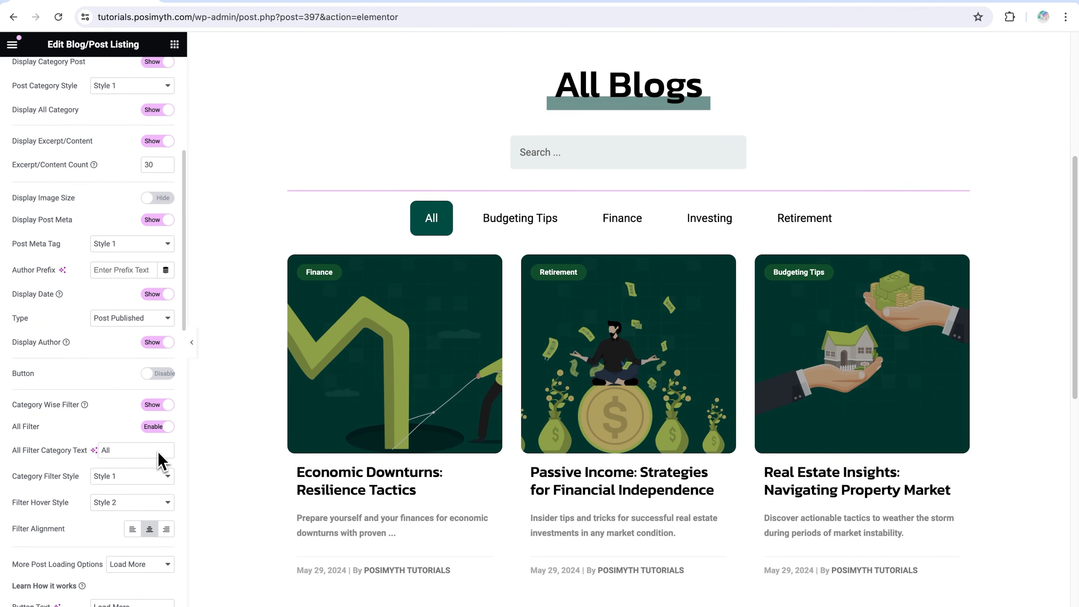
drag(12, 404, 73, 406)
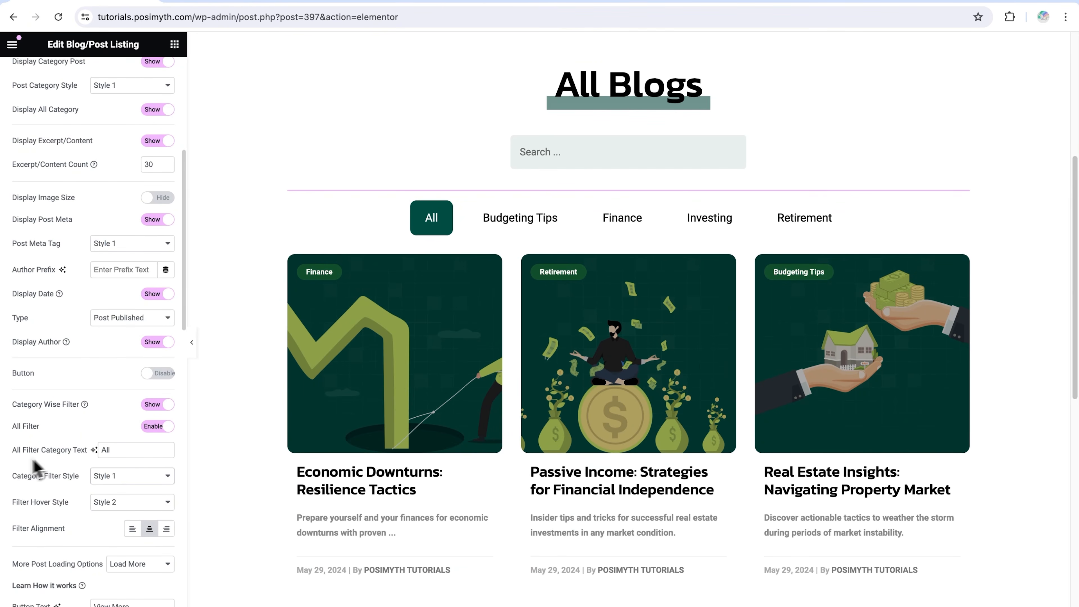
click(129, 477)
click(134, 504)
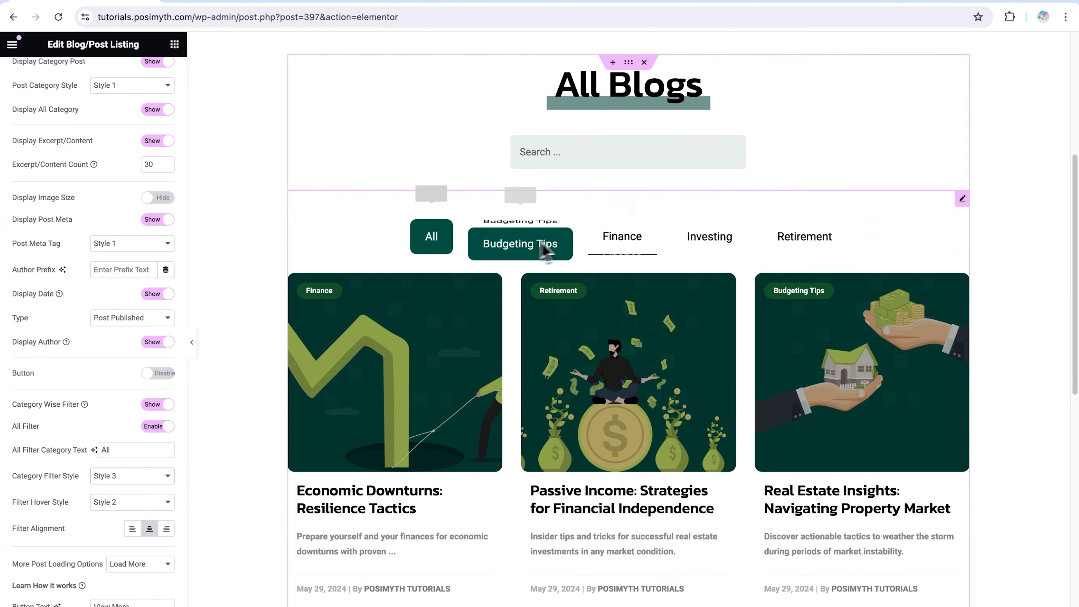
click(168, 478)
click(156, 493)
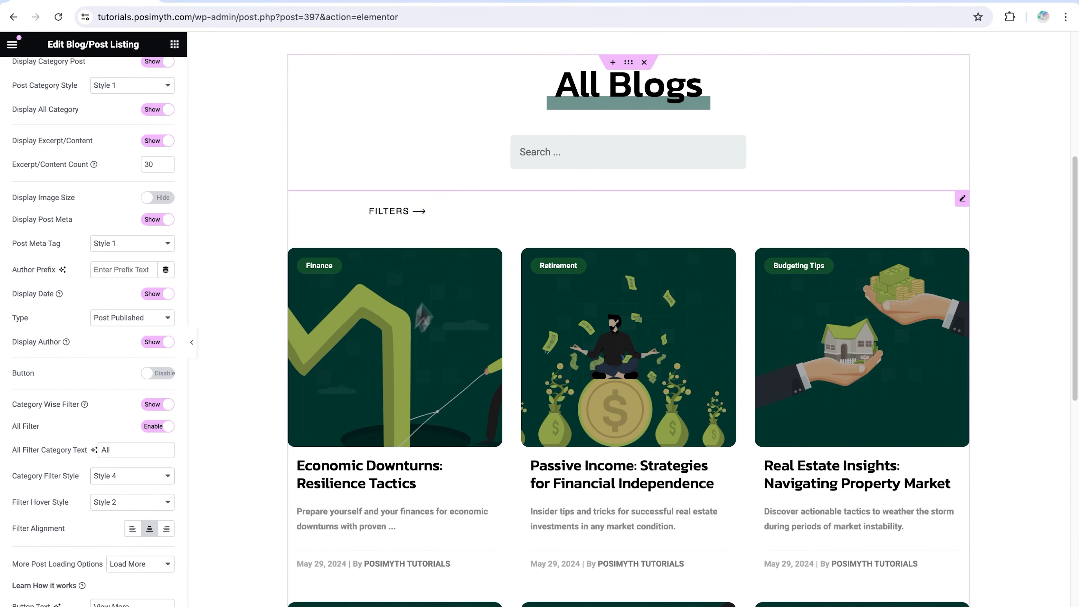
click(153, 477)
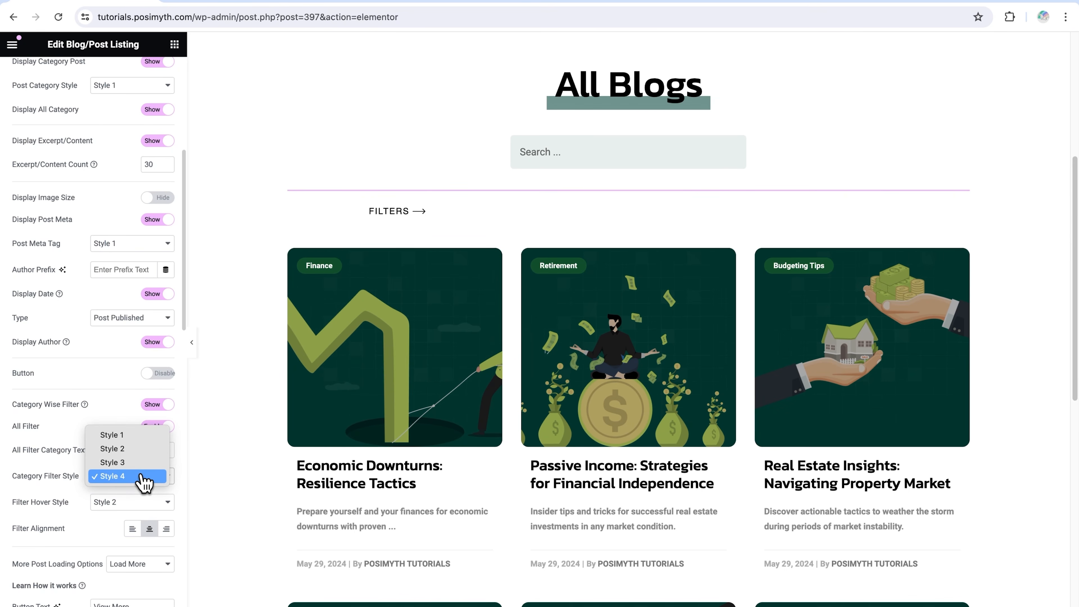
click(140, 437)
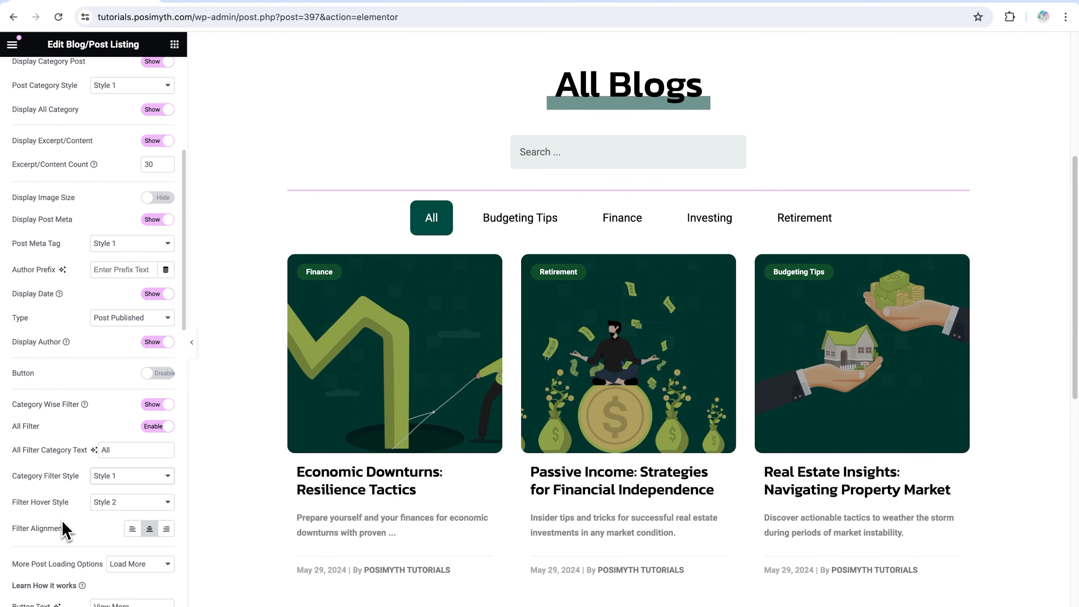
Try Style 3, Style 4 and Style 1 as the Filter Hover Style and return it to Style 2
click(123, 507)
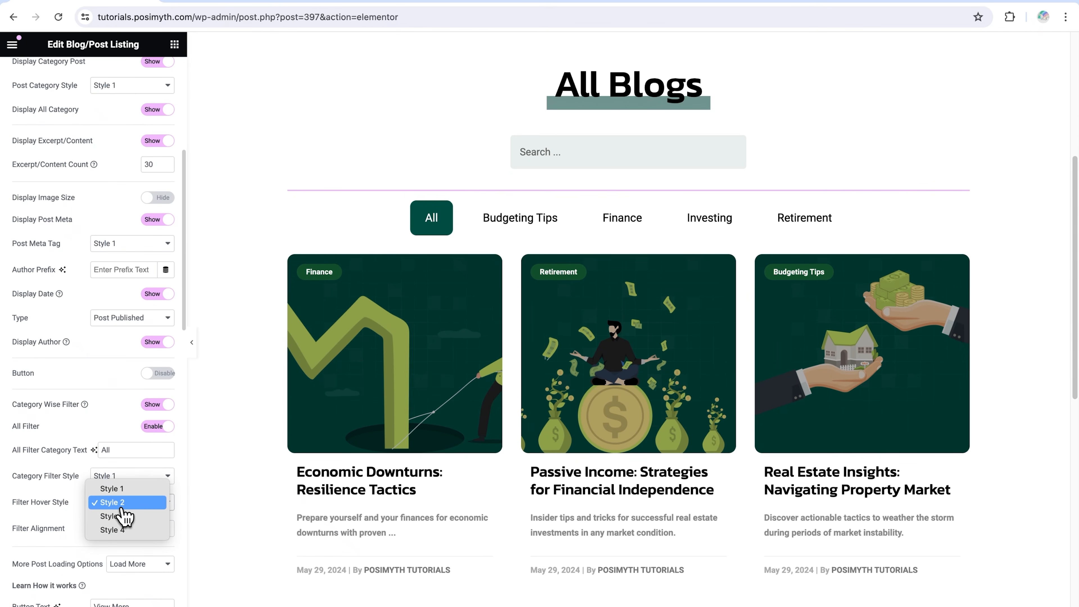
click(123, 516)
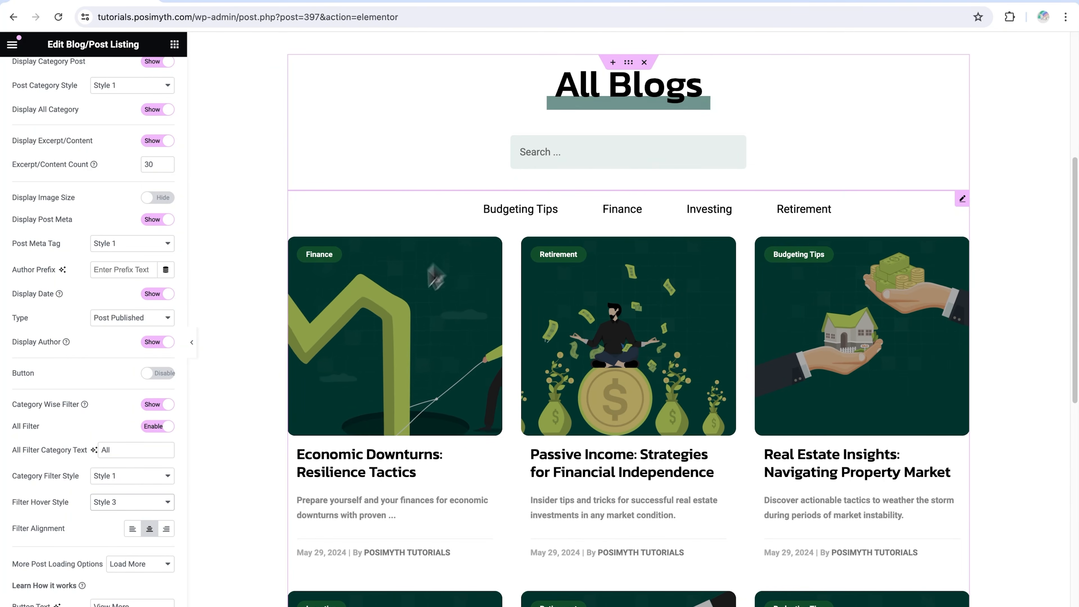
click(127, 502)
click(123, 515)
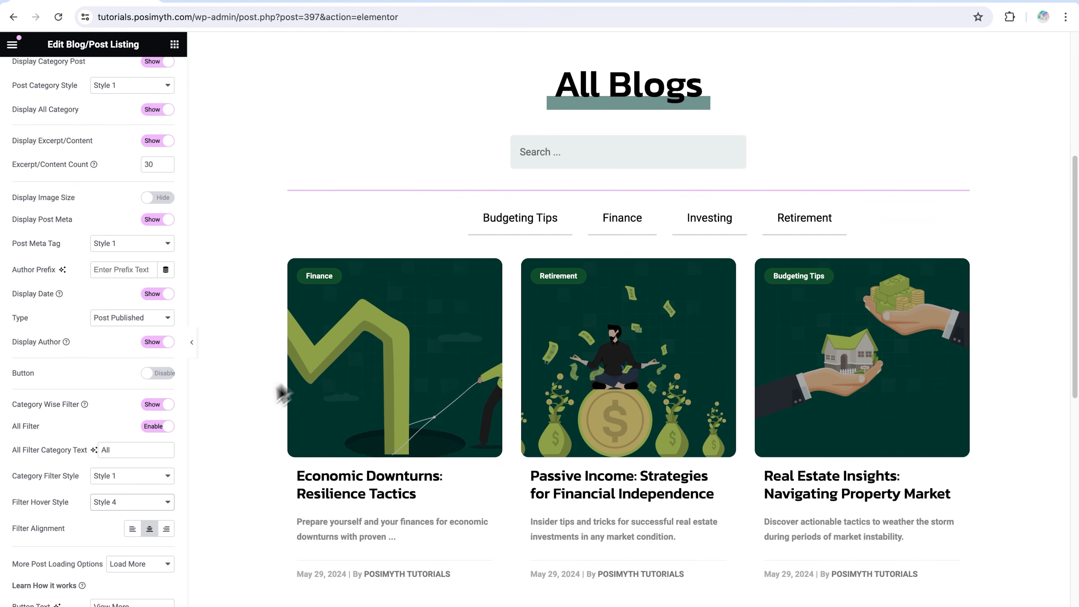
click(131, 504)
click(128, 461)
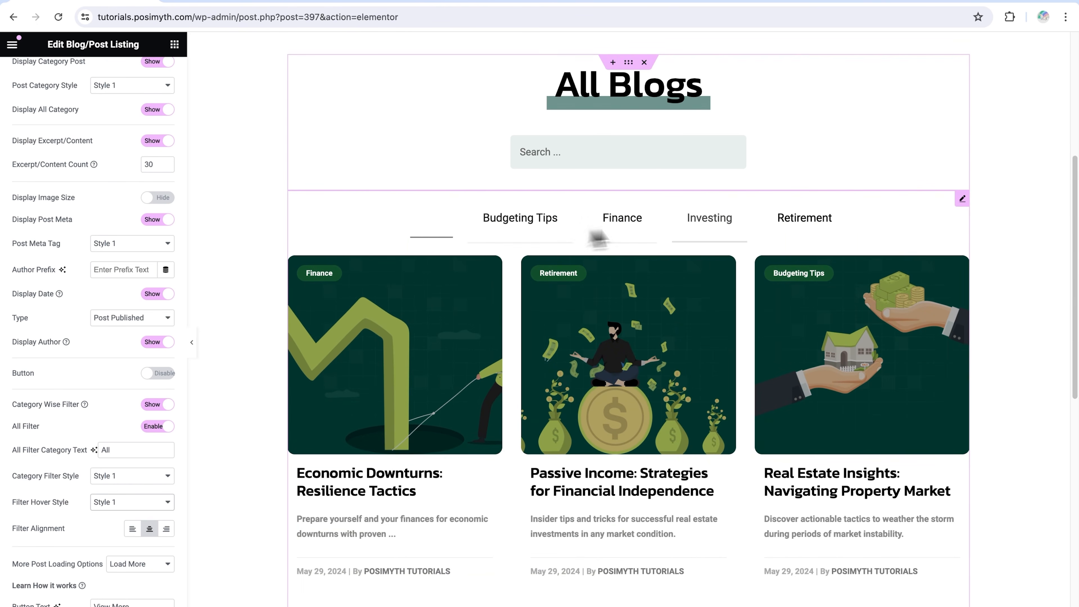
click(129, 502)
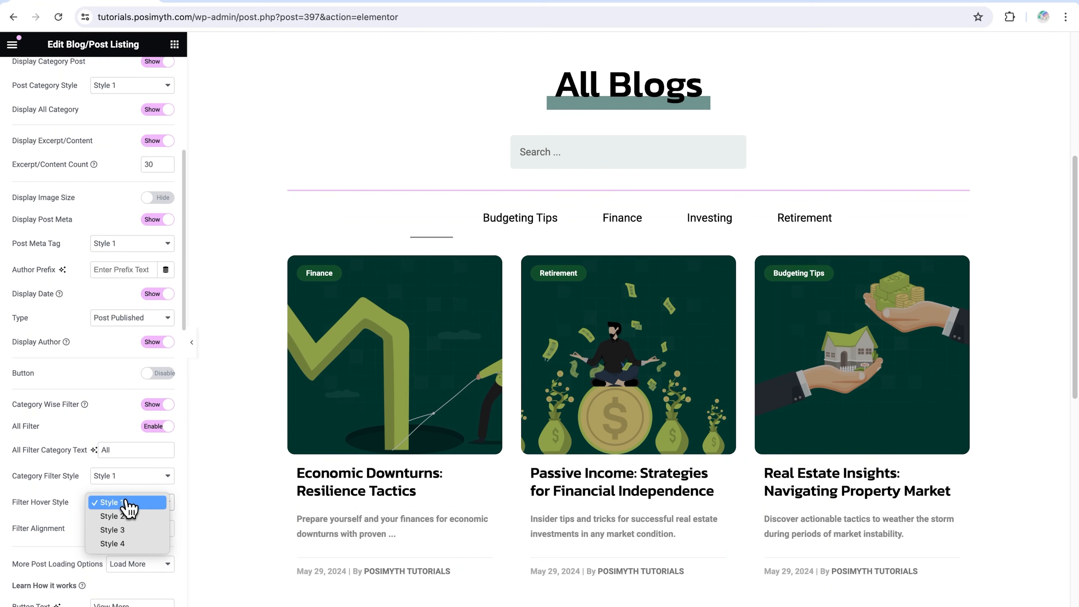
click(123, 516)
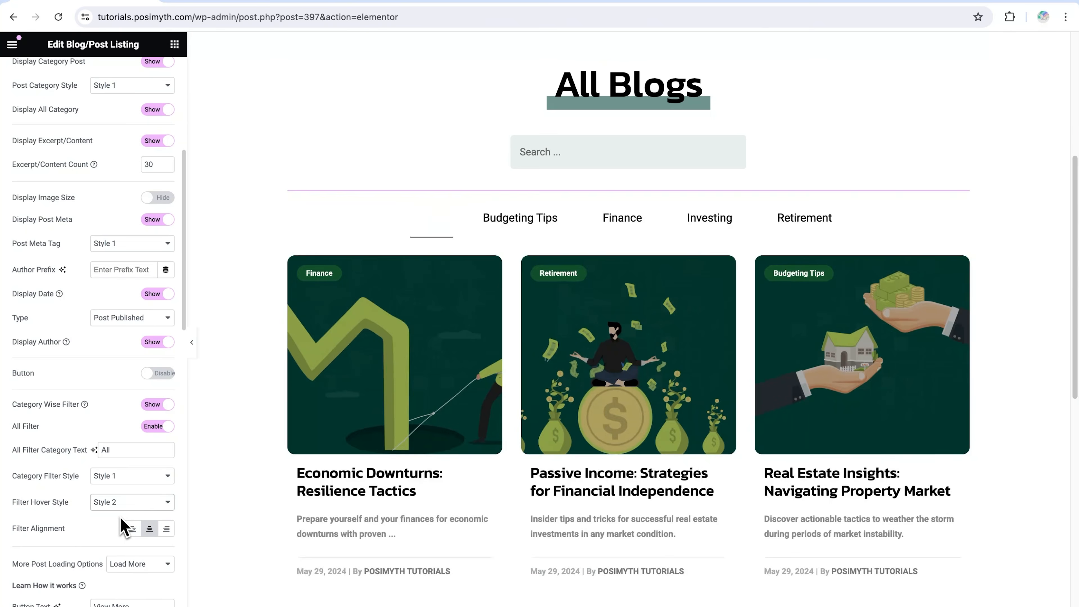
Try left alignment for the category filter, then hide the Category Wise Filter and show it again
click(132, 529)
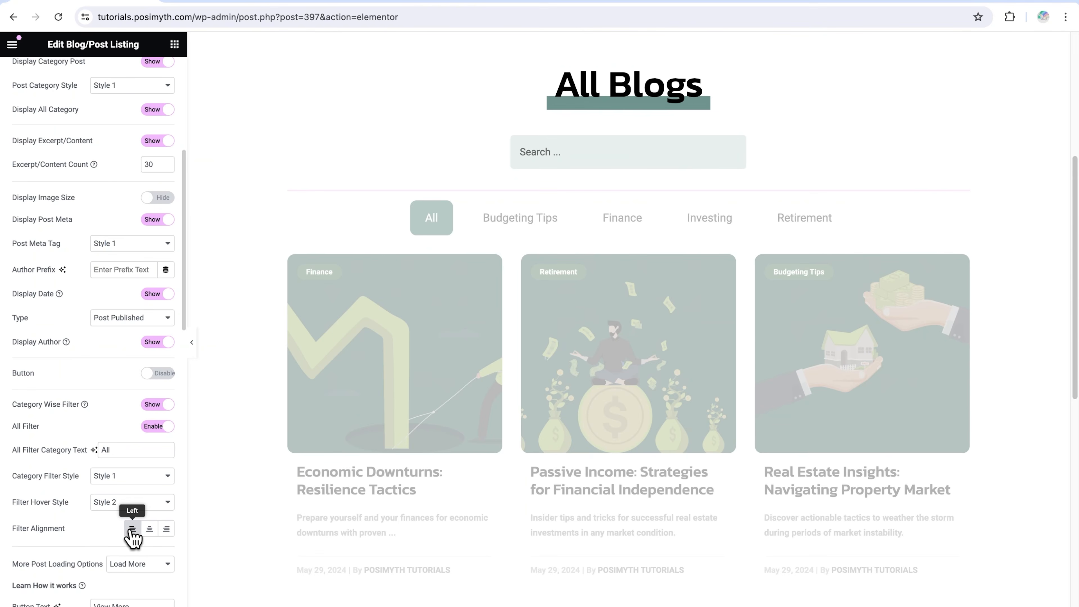
click(170, 408)
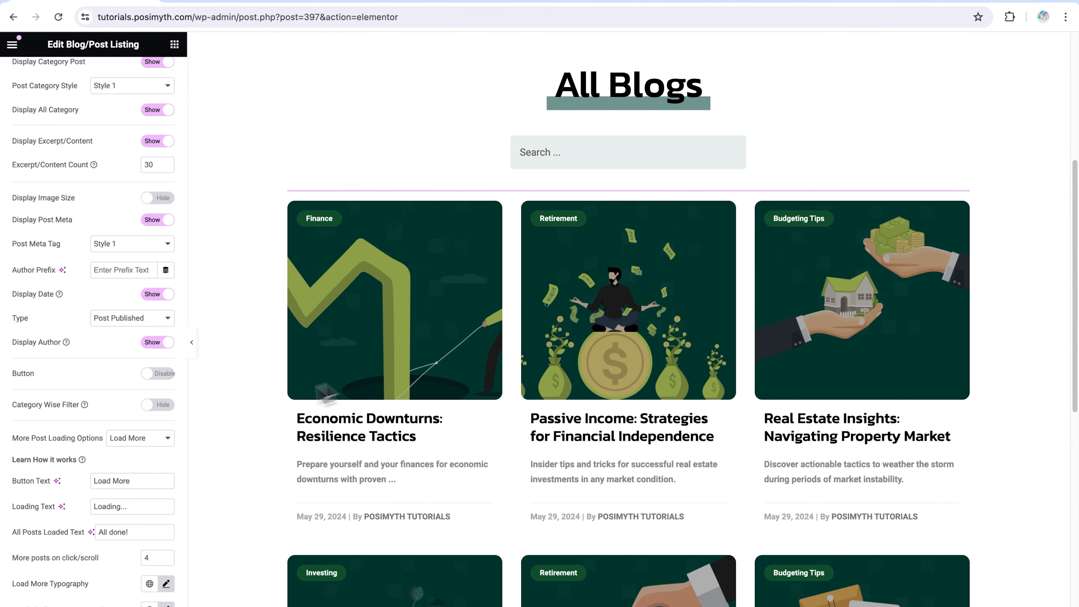
click(157, 408)
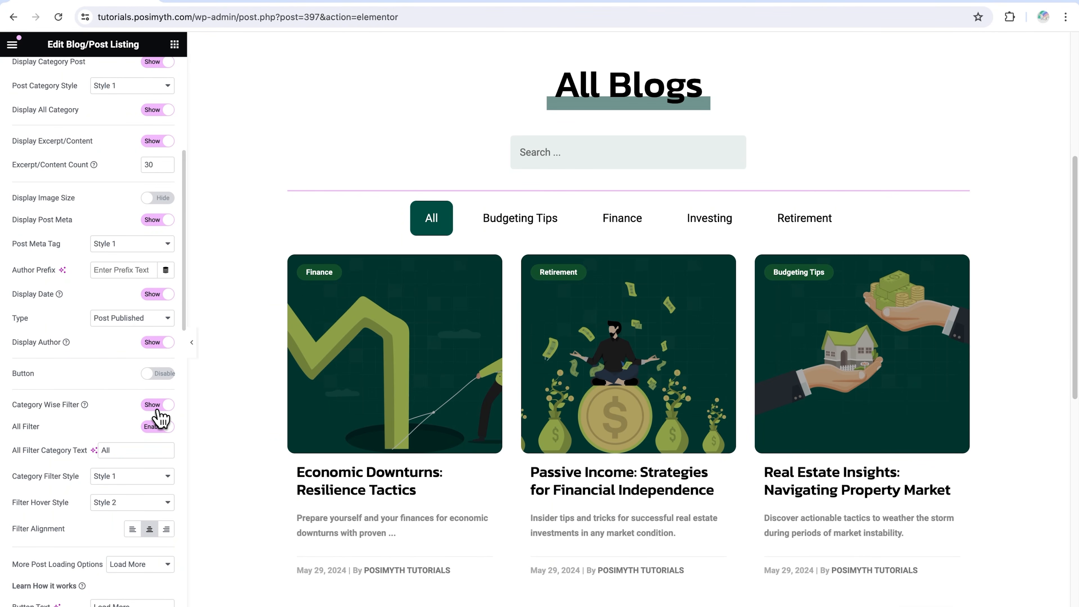
Try aligning the category filter left and right, and set it back to center
scroll(54, 474, down, 1)
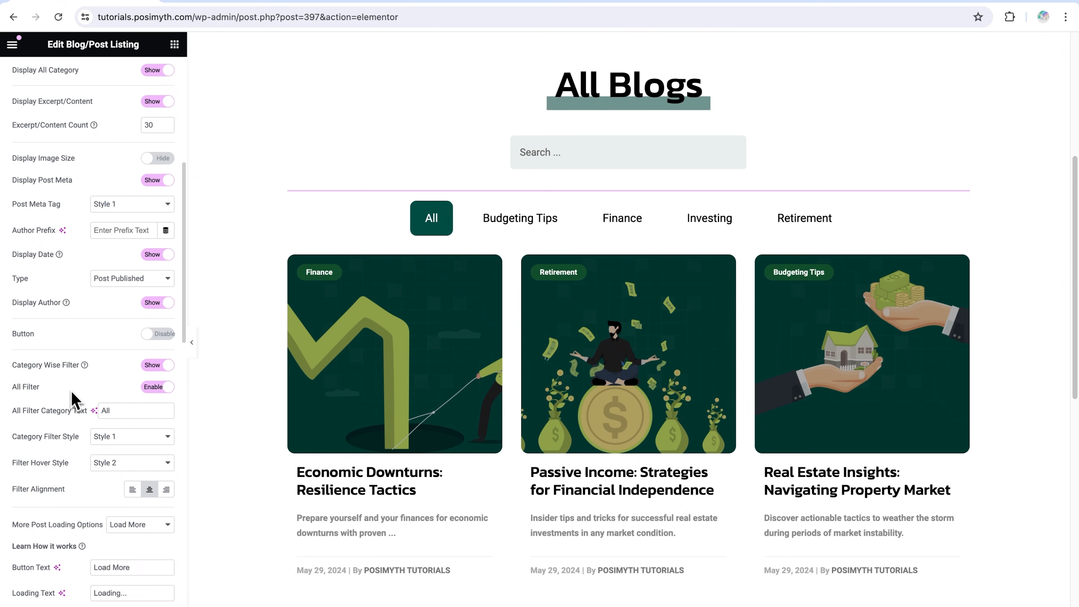
click(132, 489)
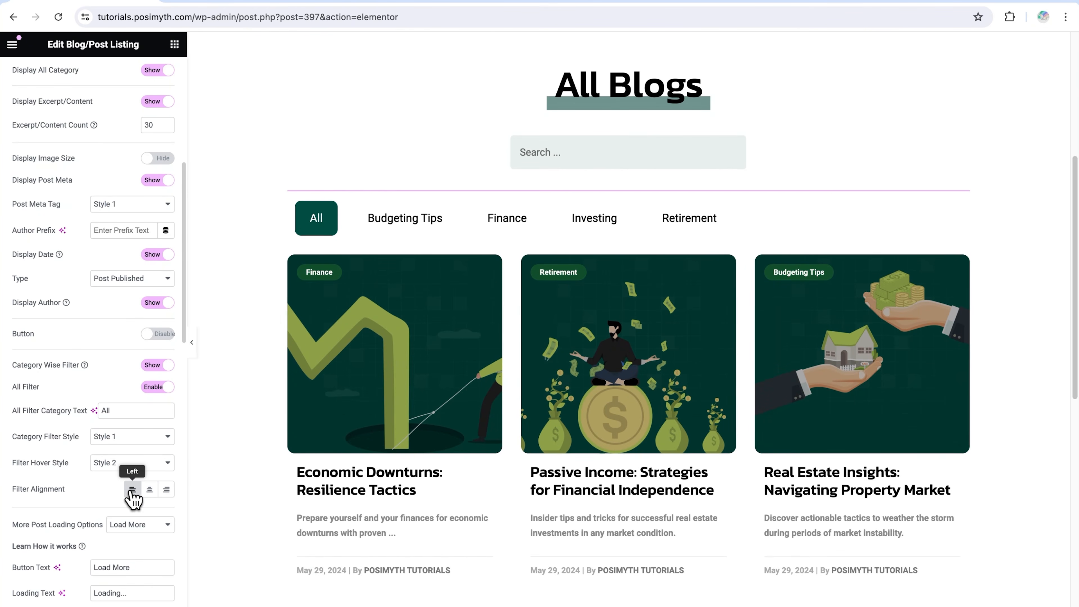
click(165, 493)
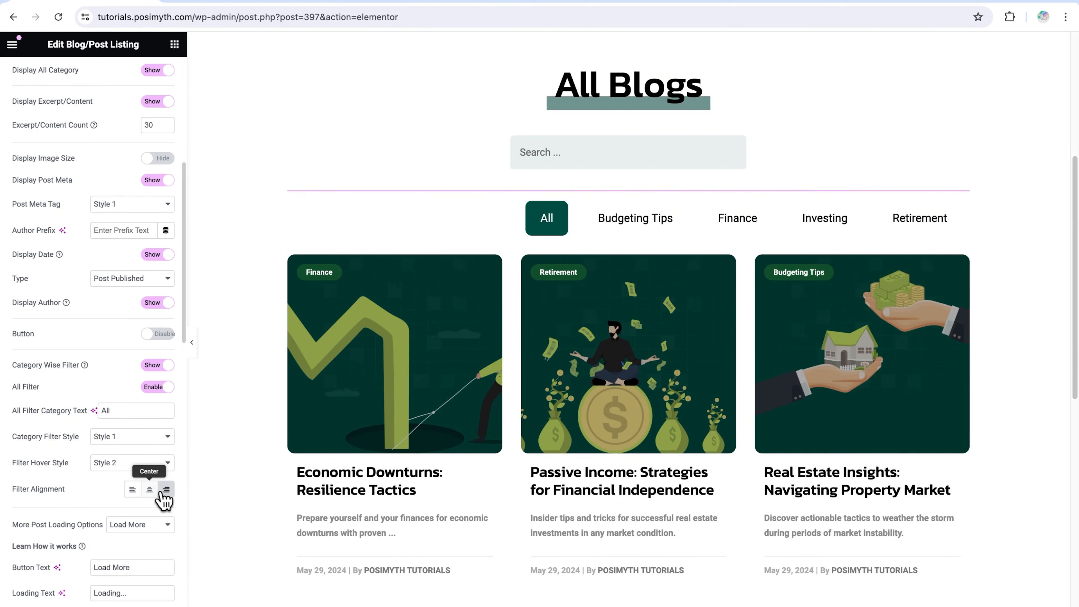
click(149, 490)
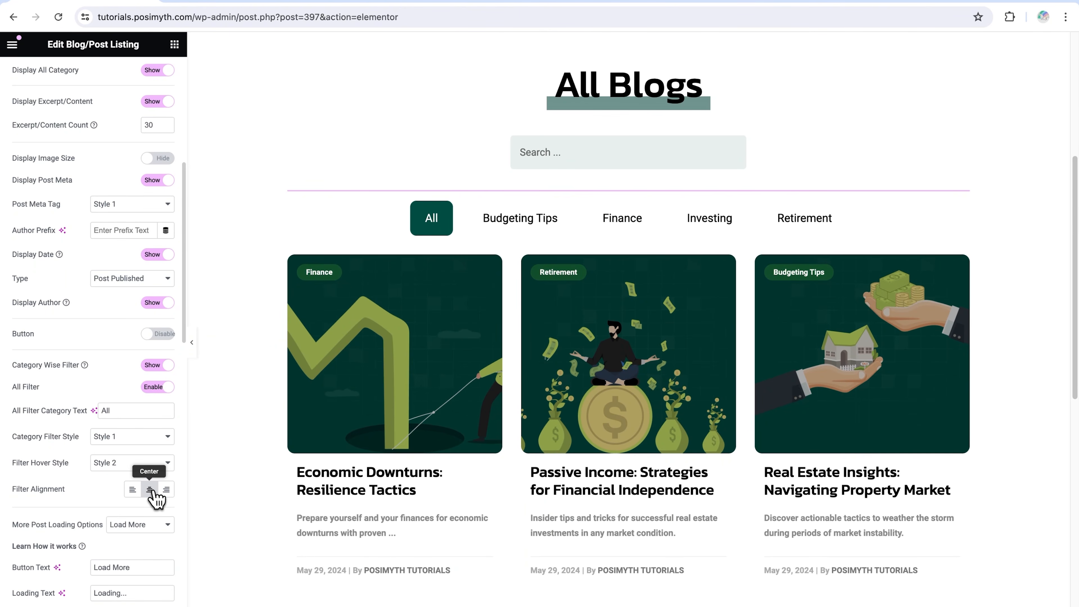
Try Pagination as the More Post Loading Option and check the page links below the blog grid
scroll(156, 500, down, 2)
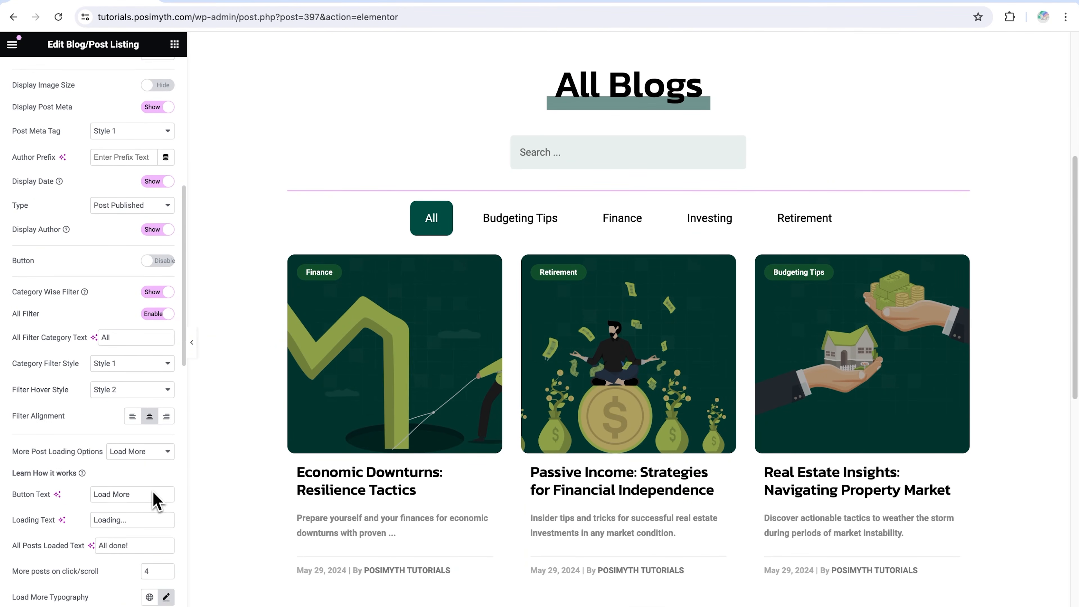
scroll(419, 486, down, 2)
scroll(418, 486, down, 10)
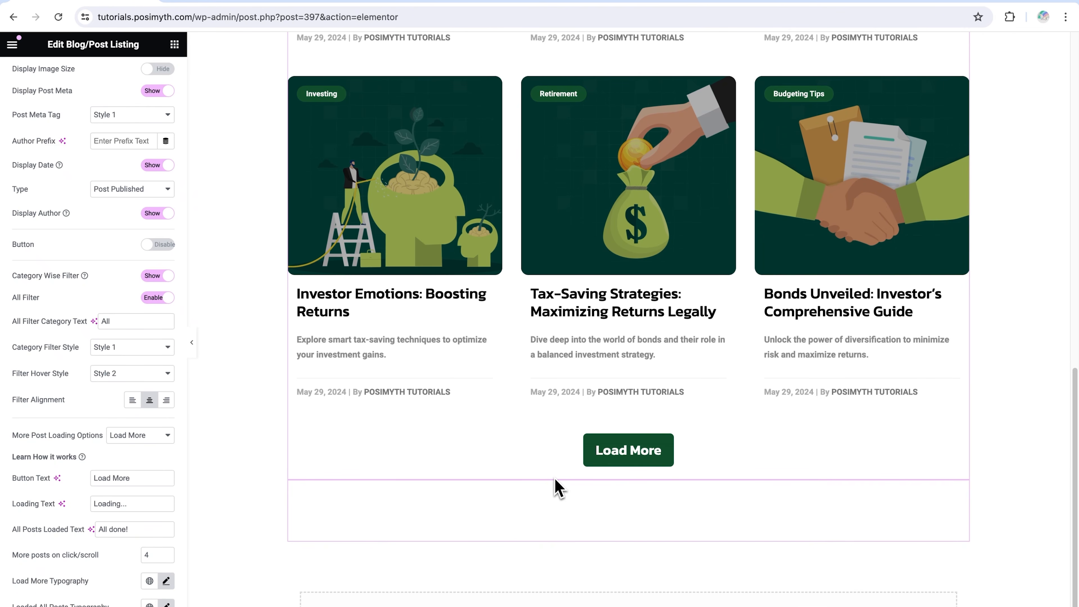
click(158, 439)
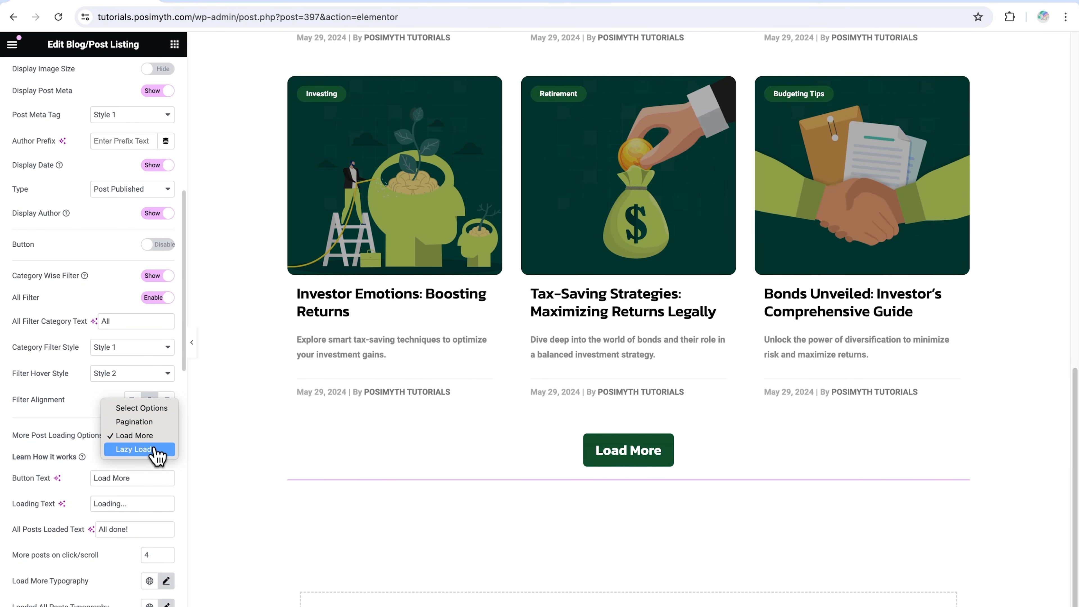
click(144, 422)
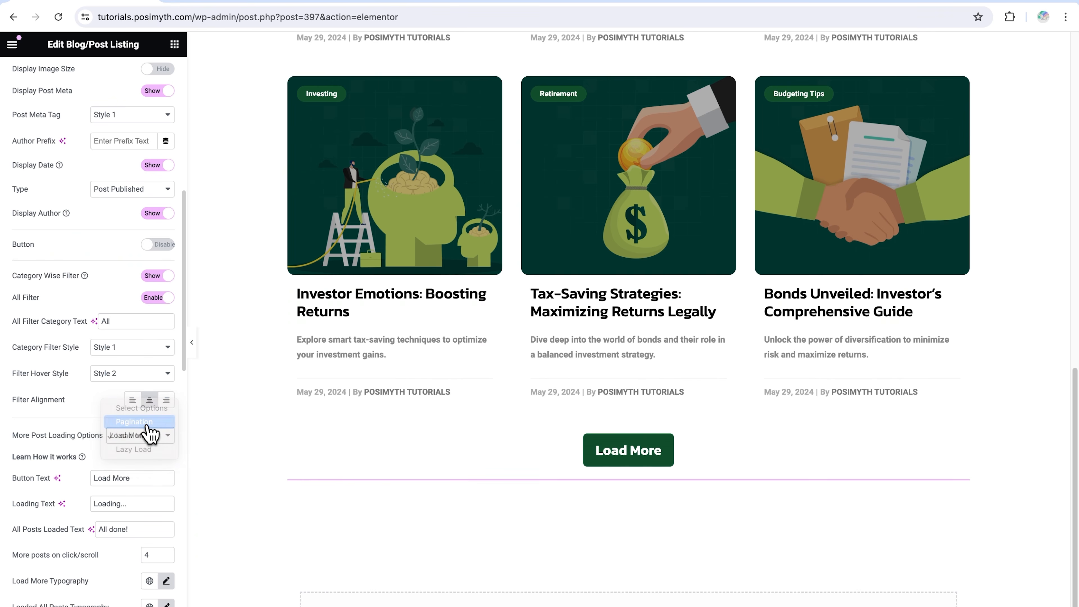
scroll(386, 502, down, 9)
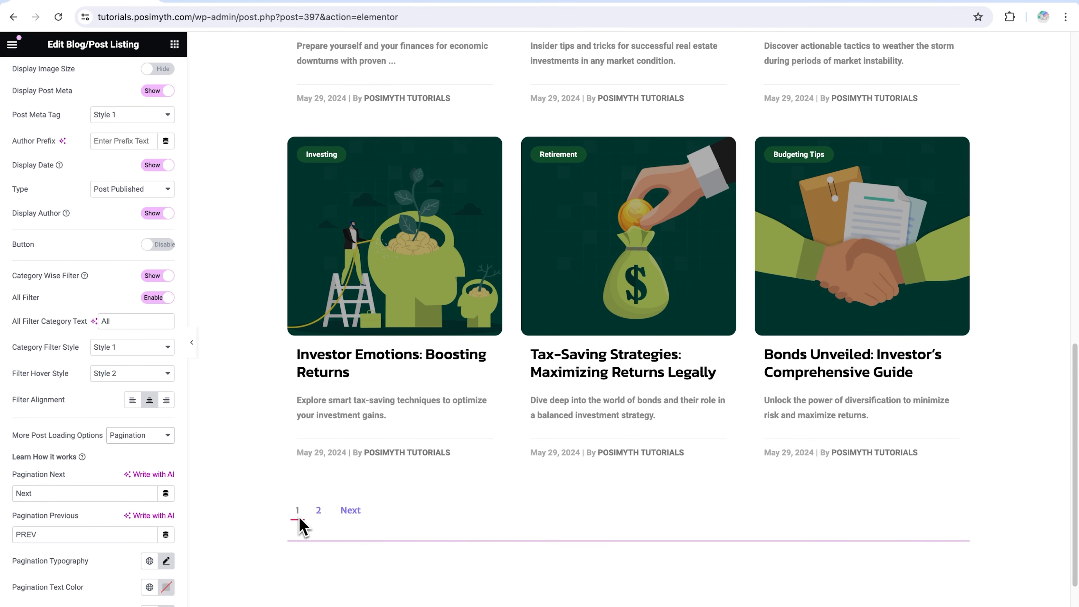
Try Lazy Load as the More Post Loading Option, check how further posts load, and switch back to Load More
click(155, 435)
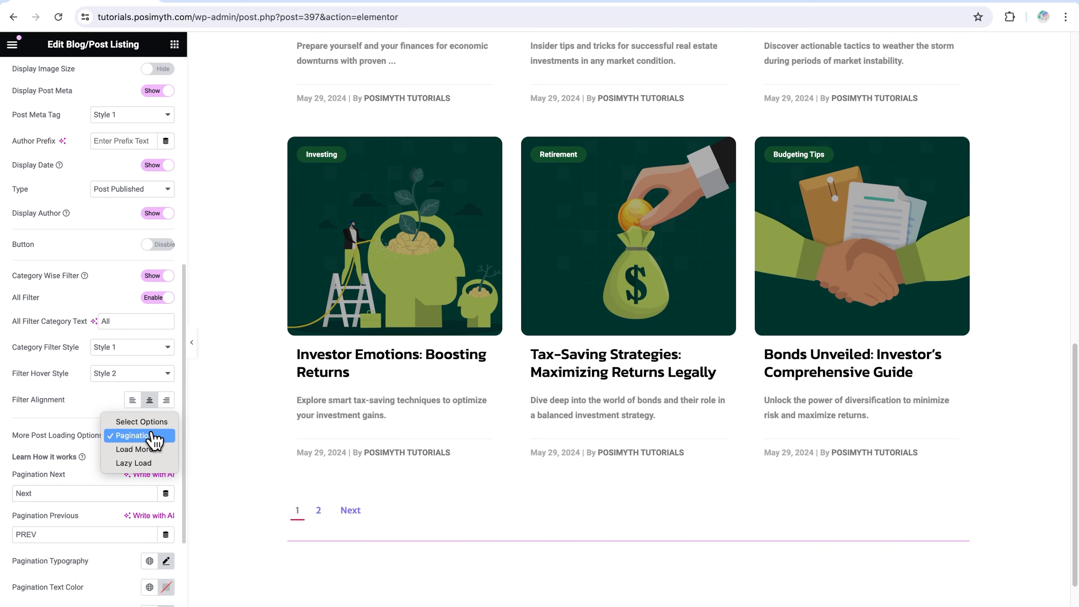
click(152, 466)
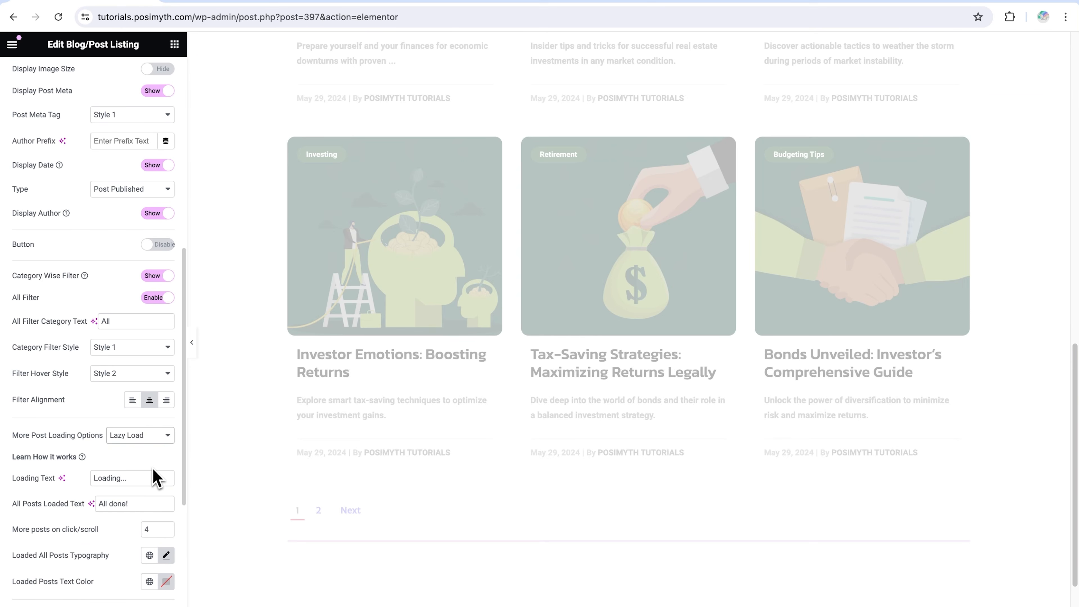
scroll(493, 508, down, 8)
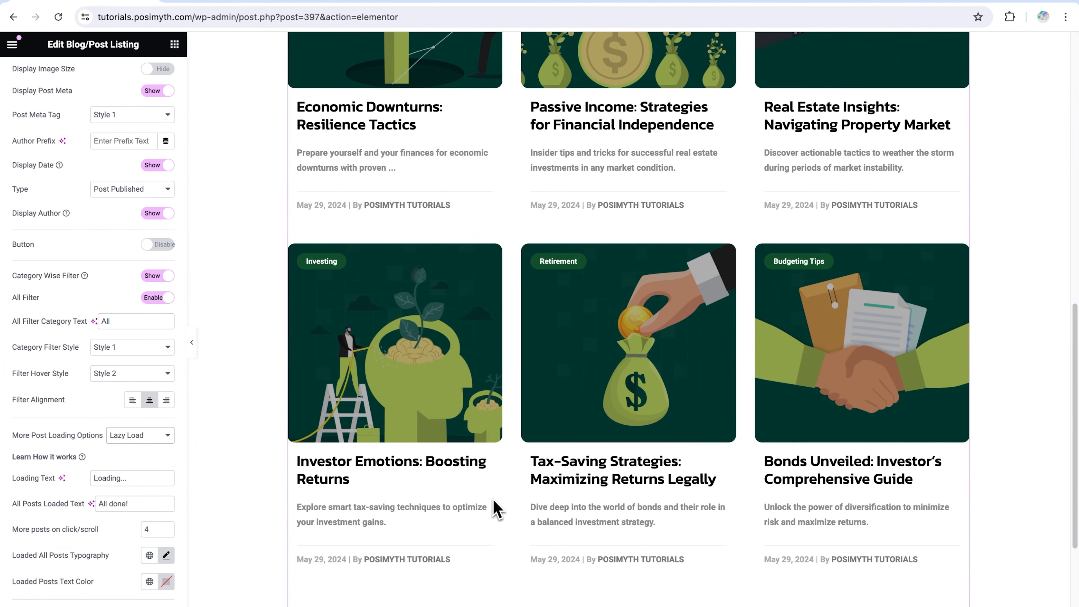
scroll(499, 509, down, 5)
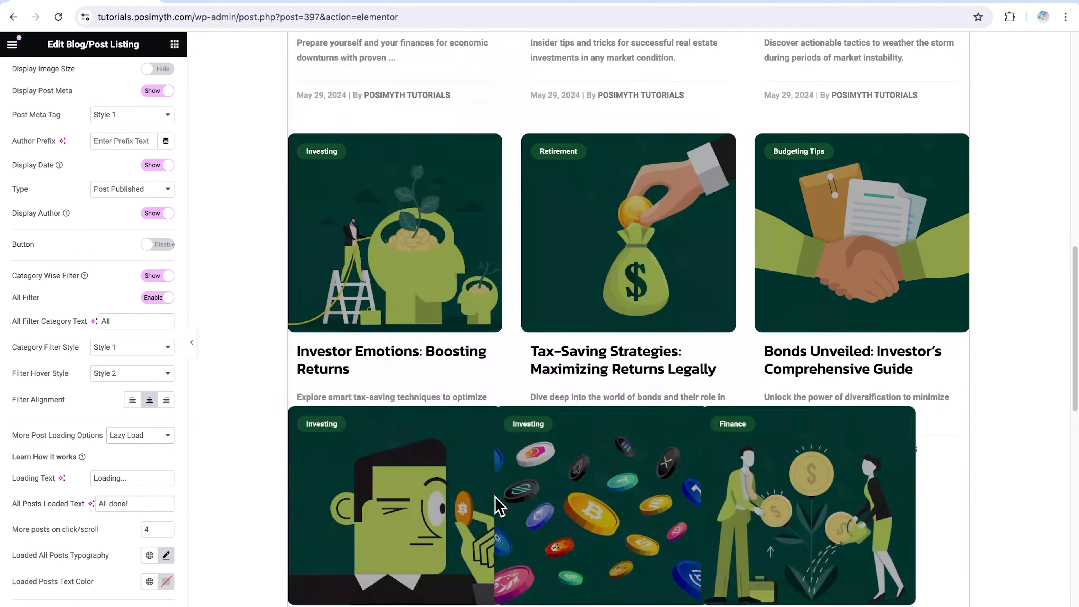
scroll(499, 508, down, 2)
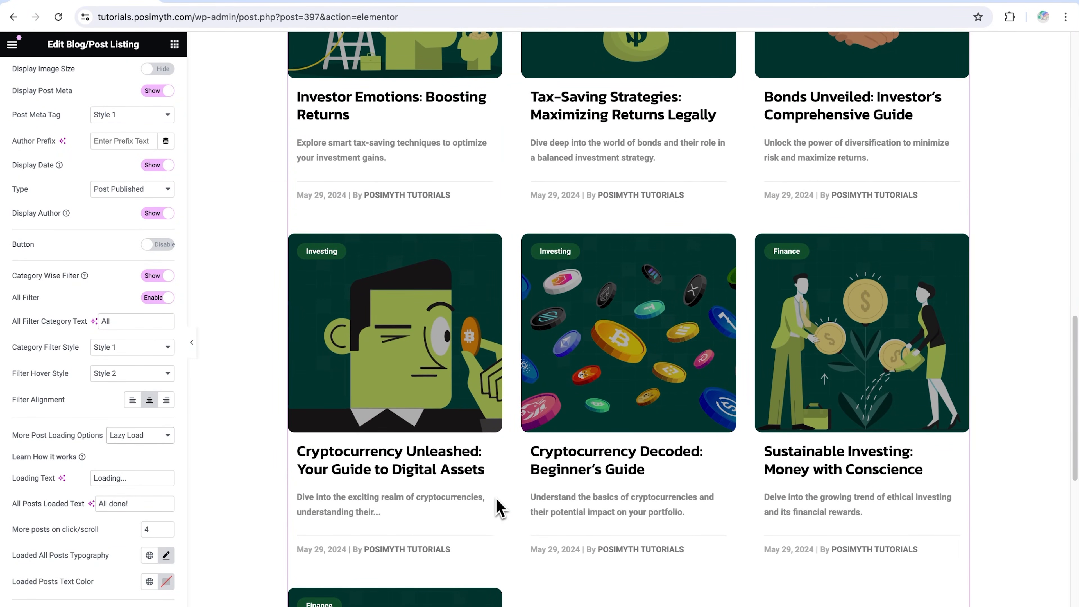
click(144, 436)
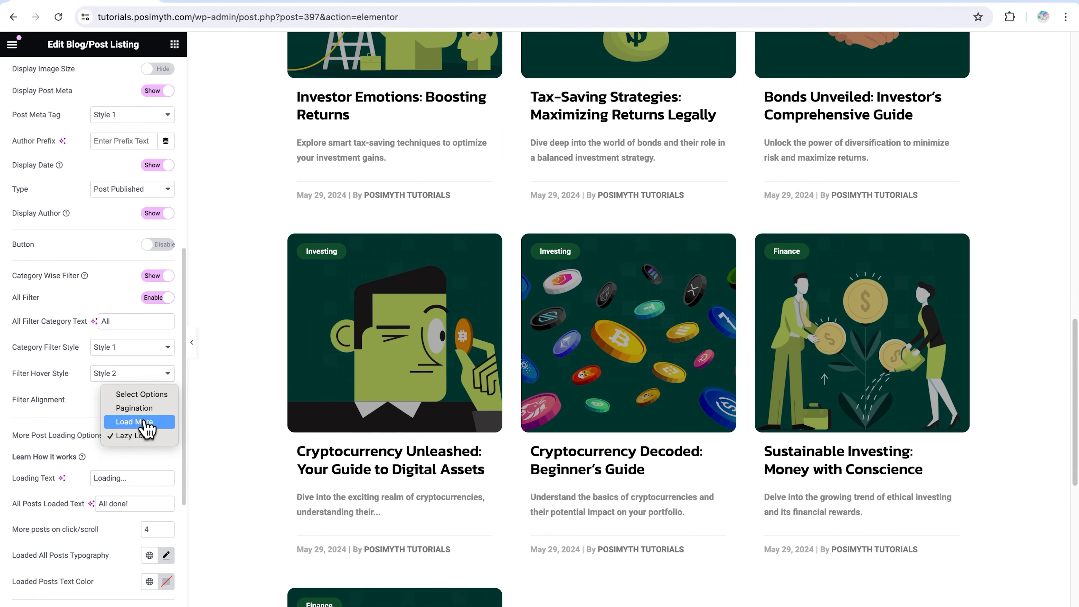
click(134, 421)
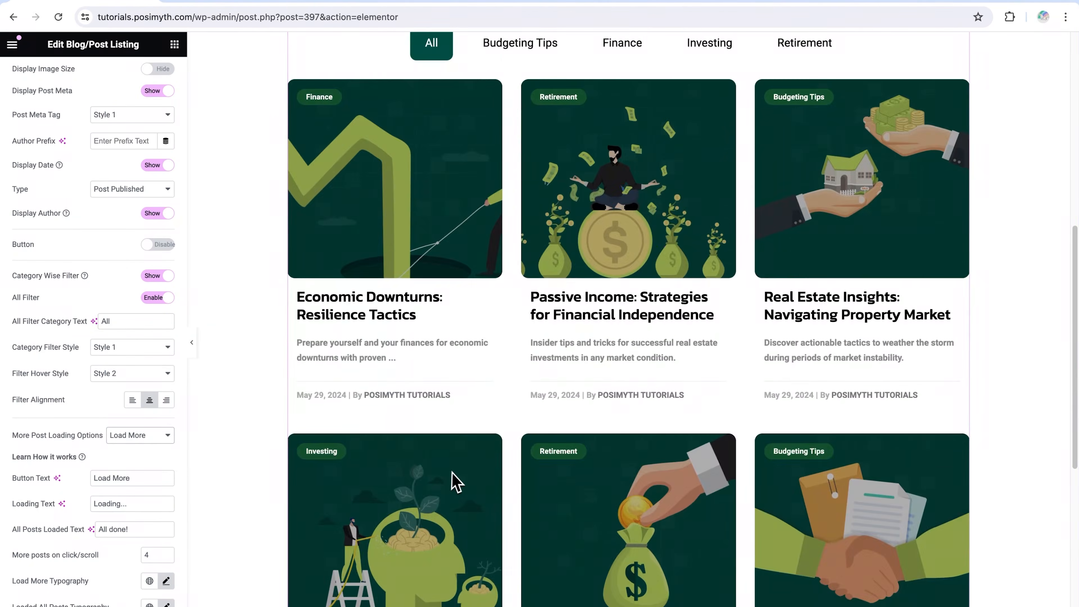
scroll(456, 482, down, 6)
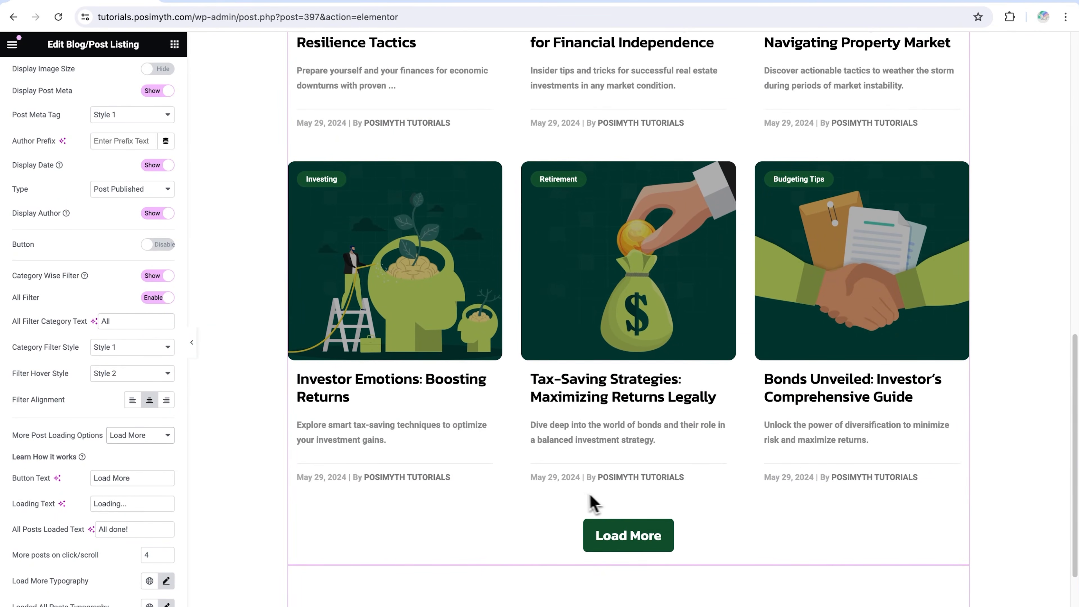
Change the load more button's text to "View More" and check the button below the posts
scroll(126, 496, down, 3)
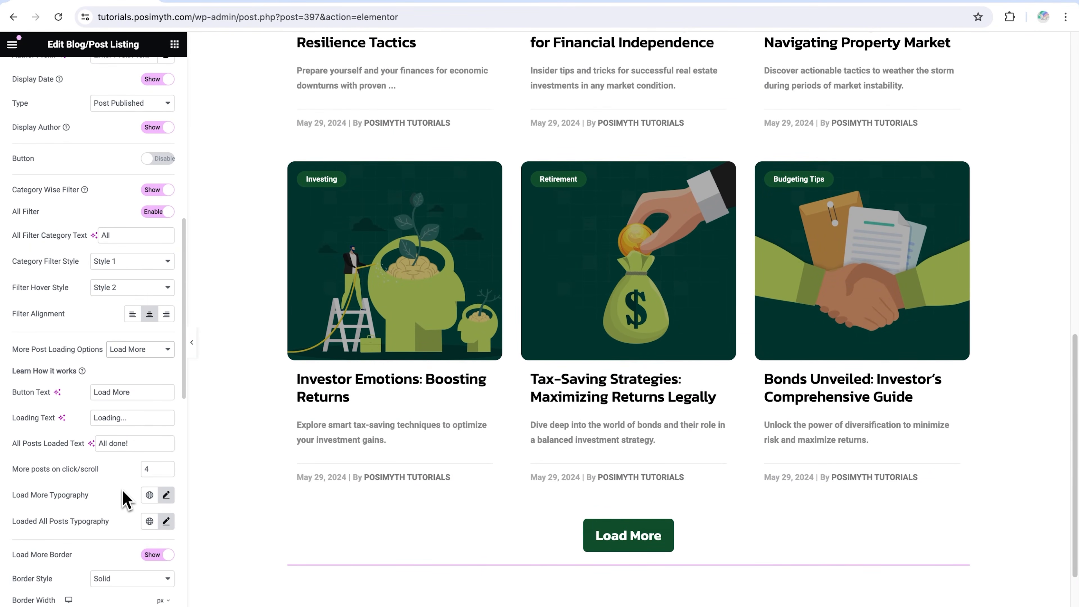
drag(133, 392, 100, 392)
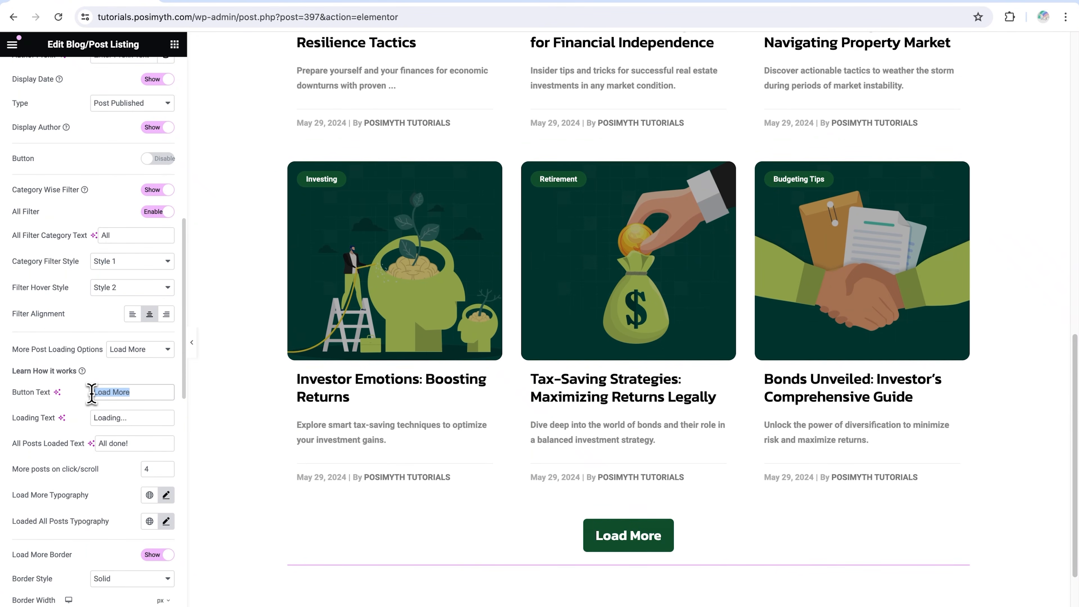
text(View )
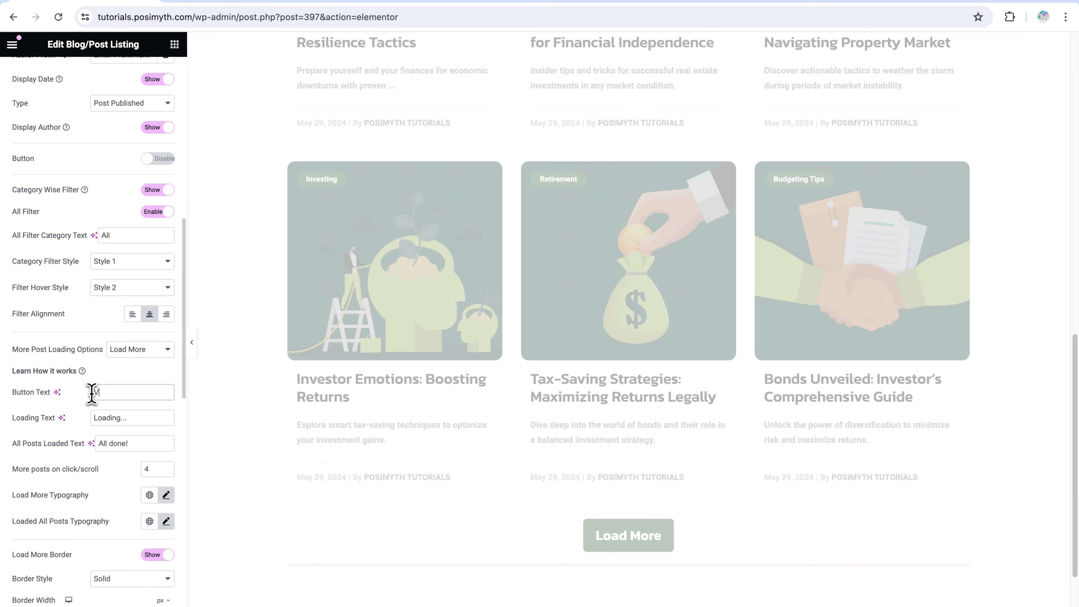
text(More)
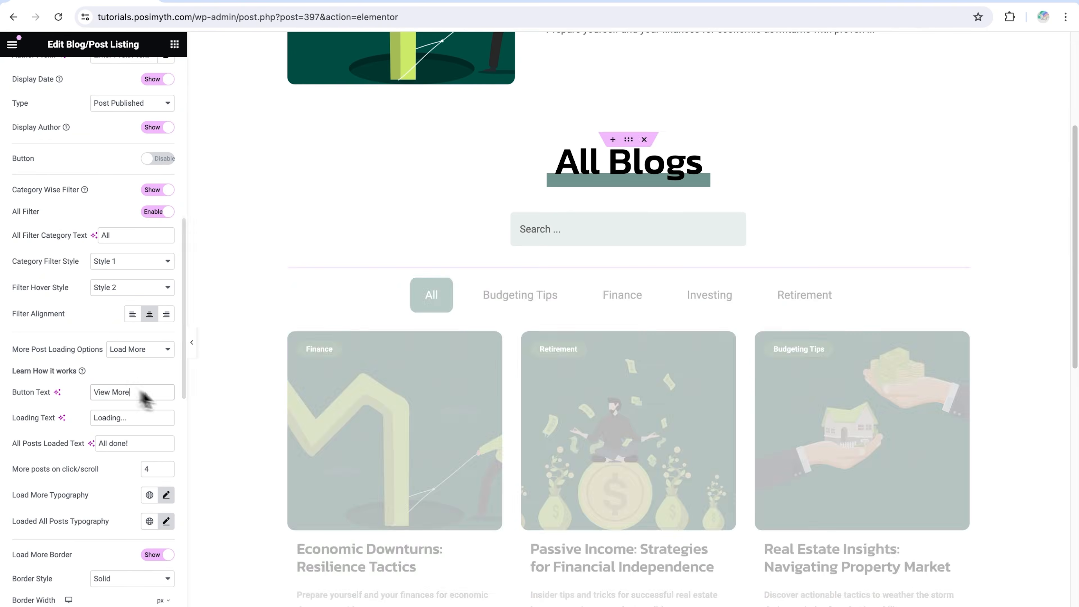
scroll(457, 453, down, 10)
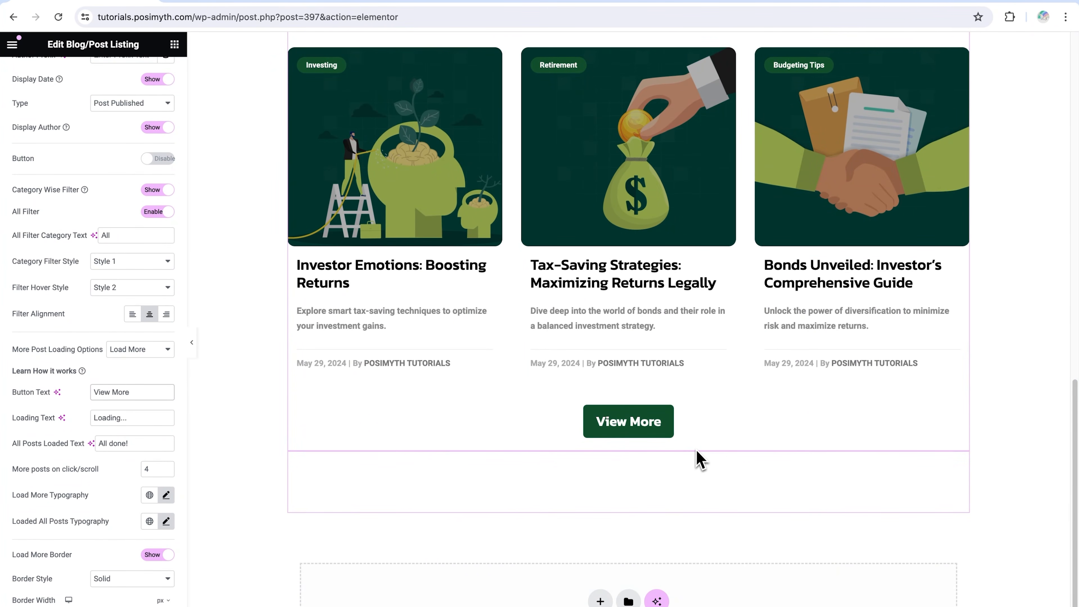
Review the loading and all-posts-loaded texts, and set More posts on click/scroll to 2
drag(140, 419, 100, 444)
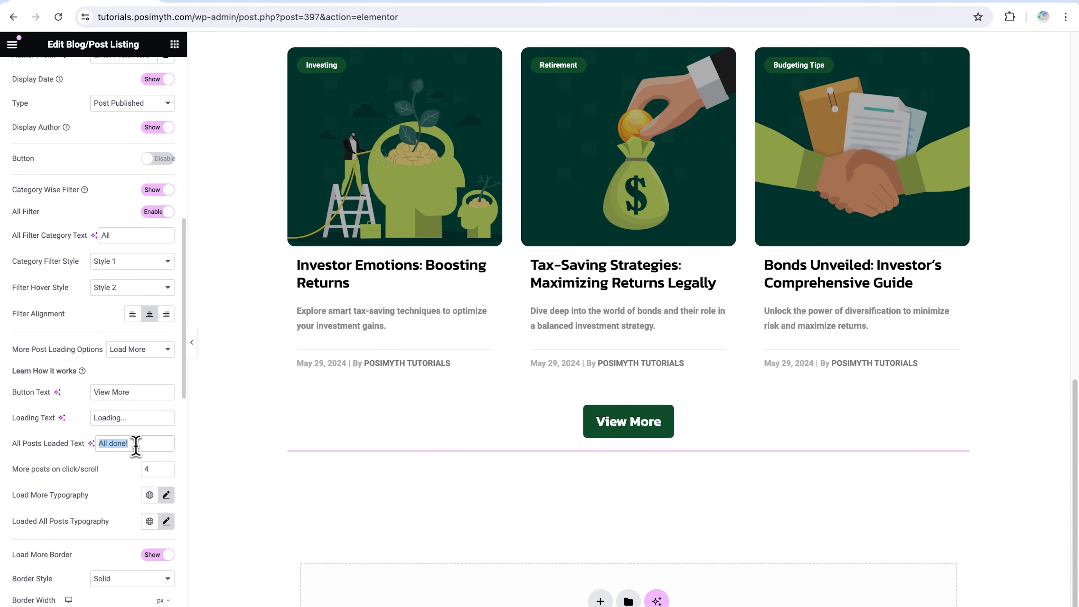
click(135, 445)
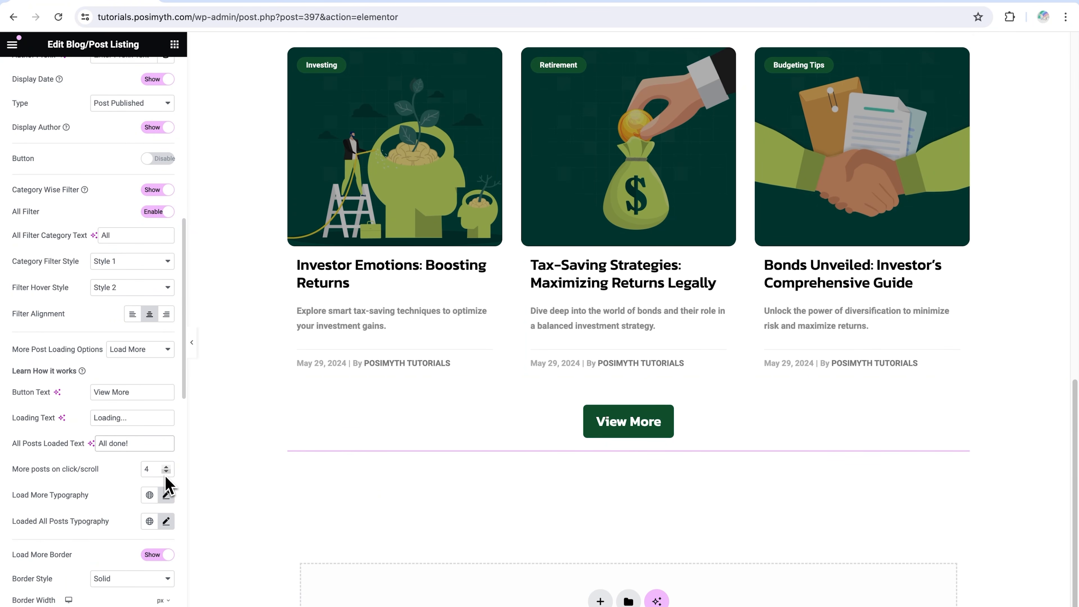
double_click(149, 469)
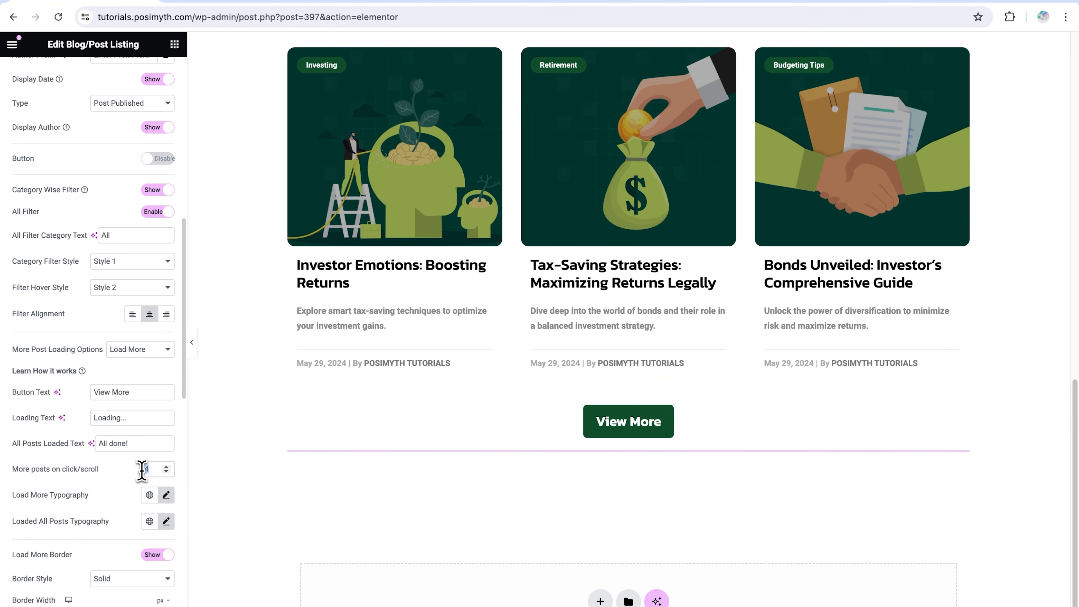
text(2)
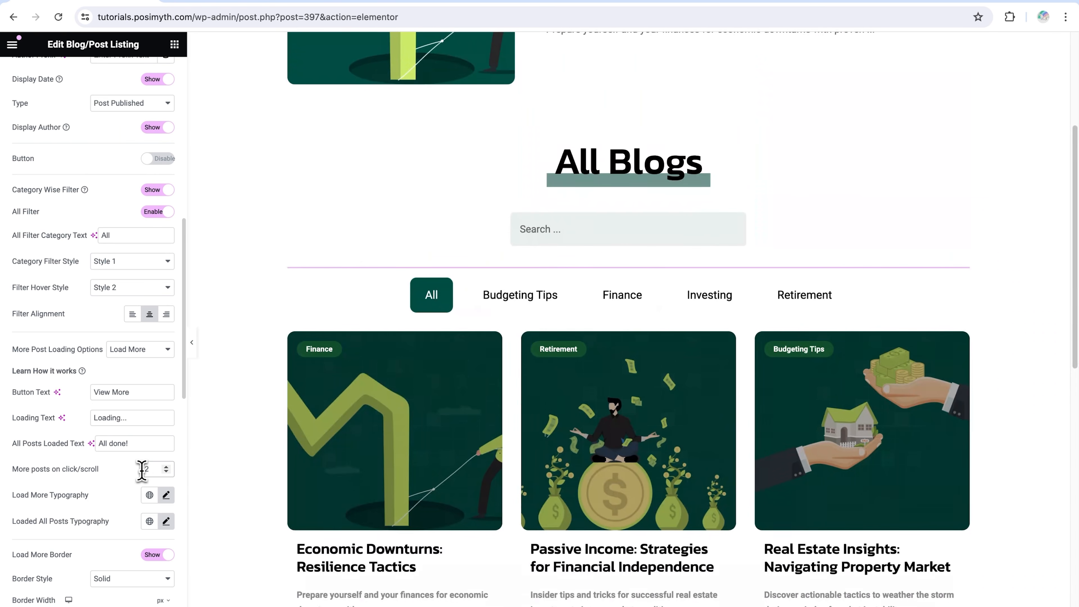
Test the View More button below the blog grid and look at the additionally loaded posts
scroll(527, 484, down, 10)
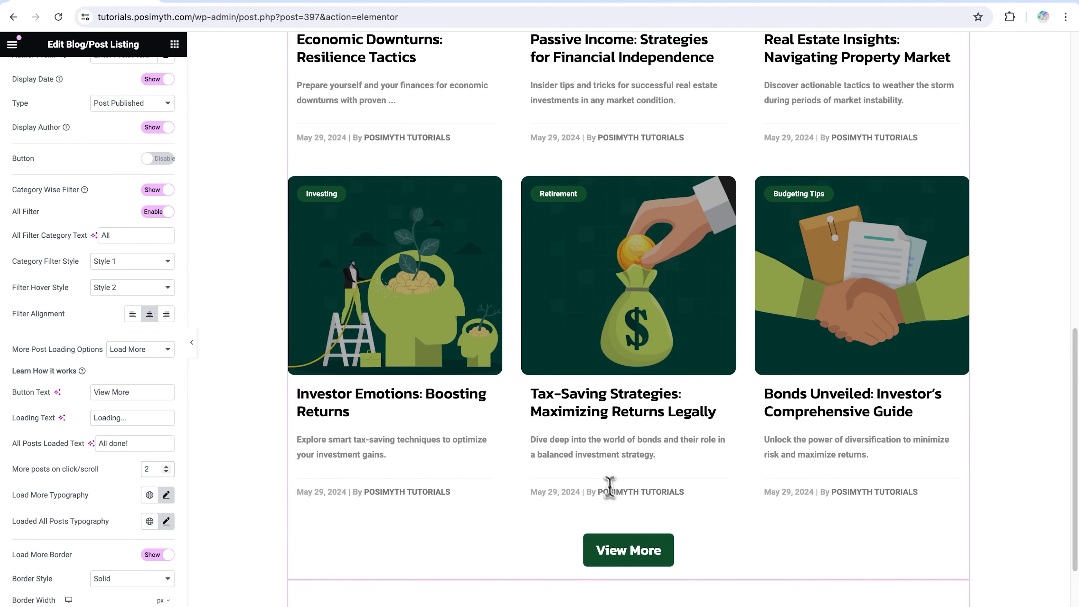
click(629, 551)
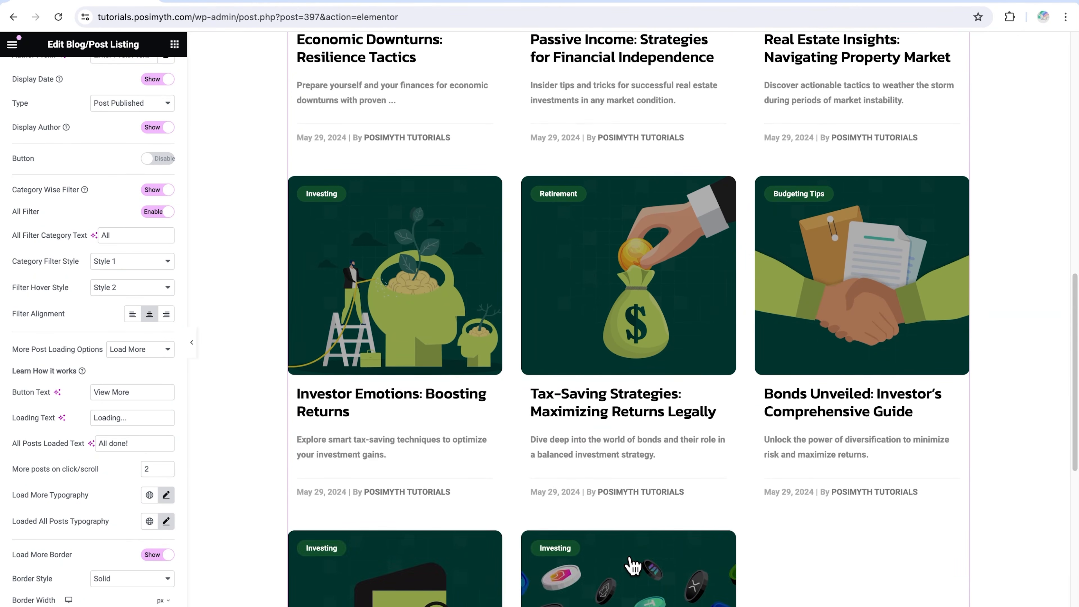
scroll(643, 564, down, 3)
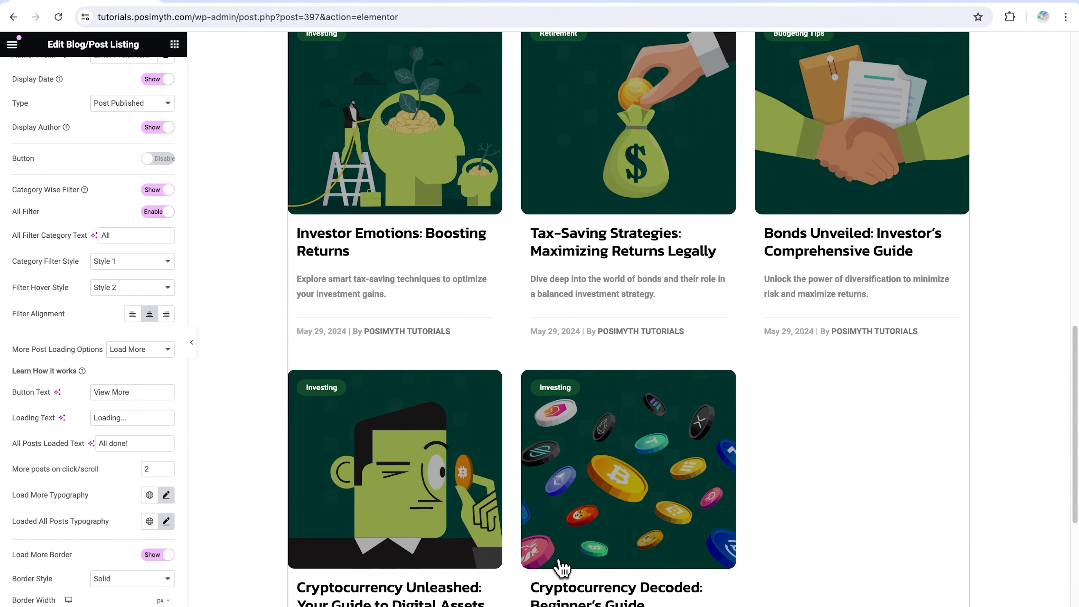
Review the Load More and Loaded All Posts typography settings and the load more border options
scroll(151, 475, down, 2)
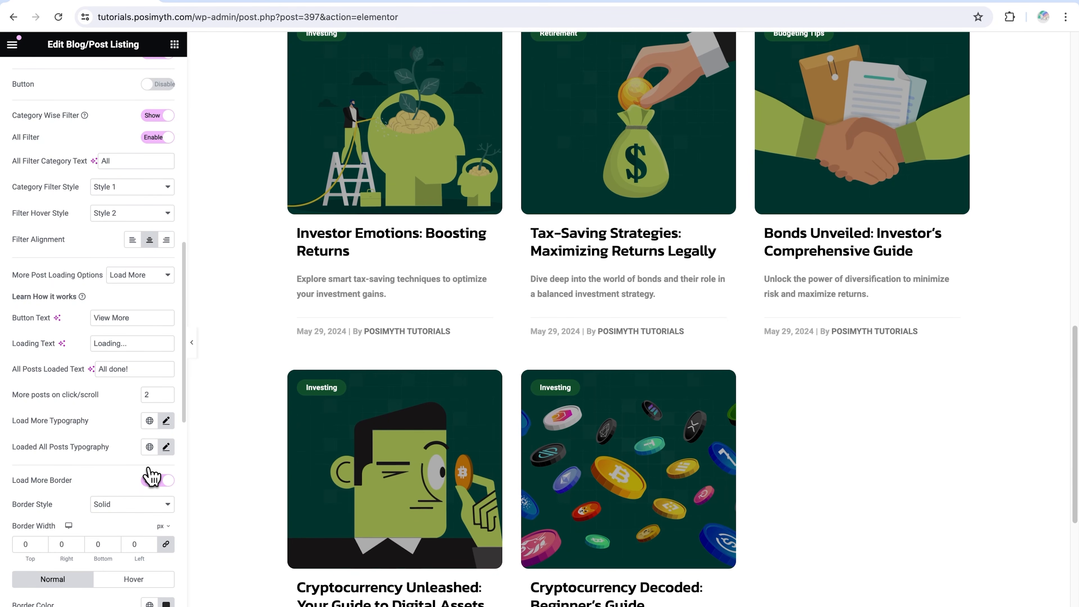
click(166, 420)
click(166, 421)
click(166, 446)
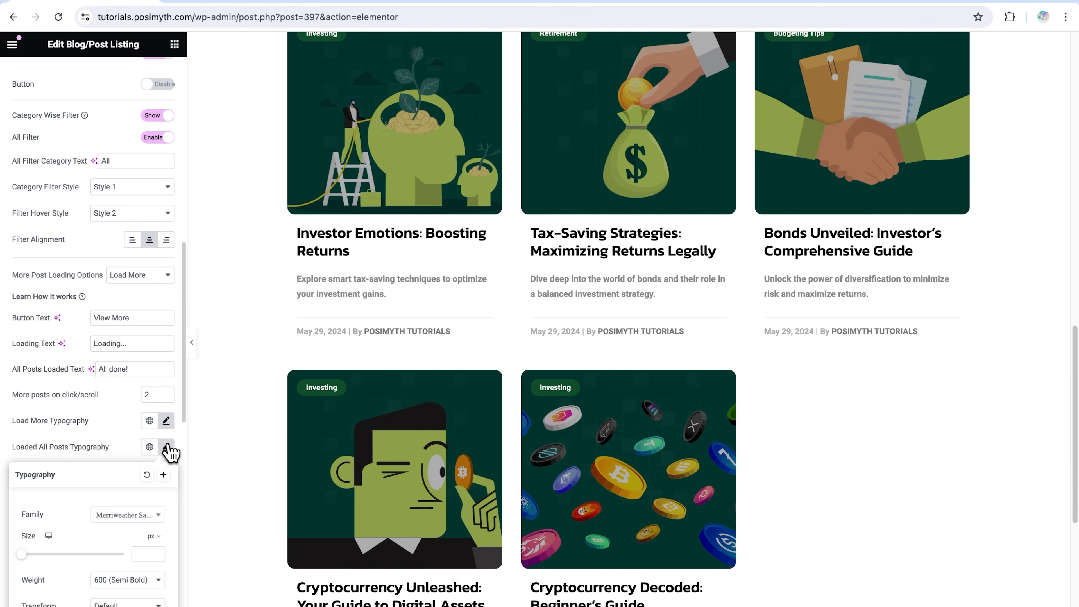
click(167, 446)
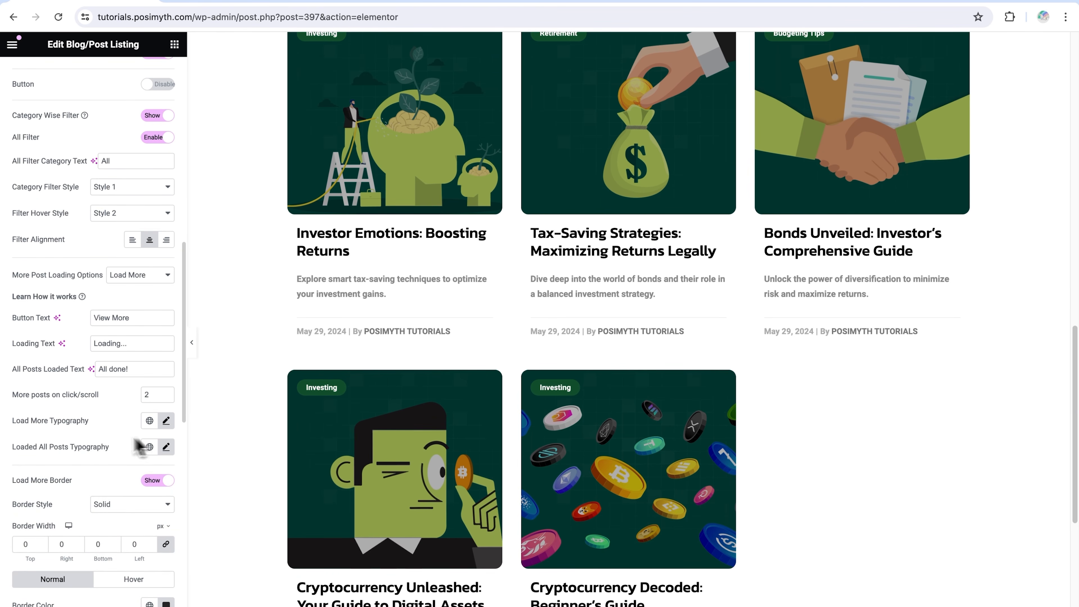
scroll(99, 519, down, 4)
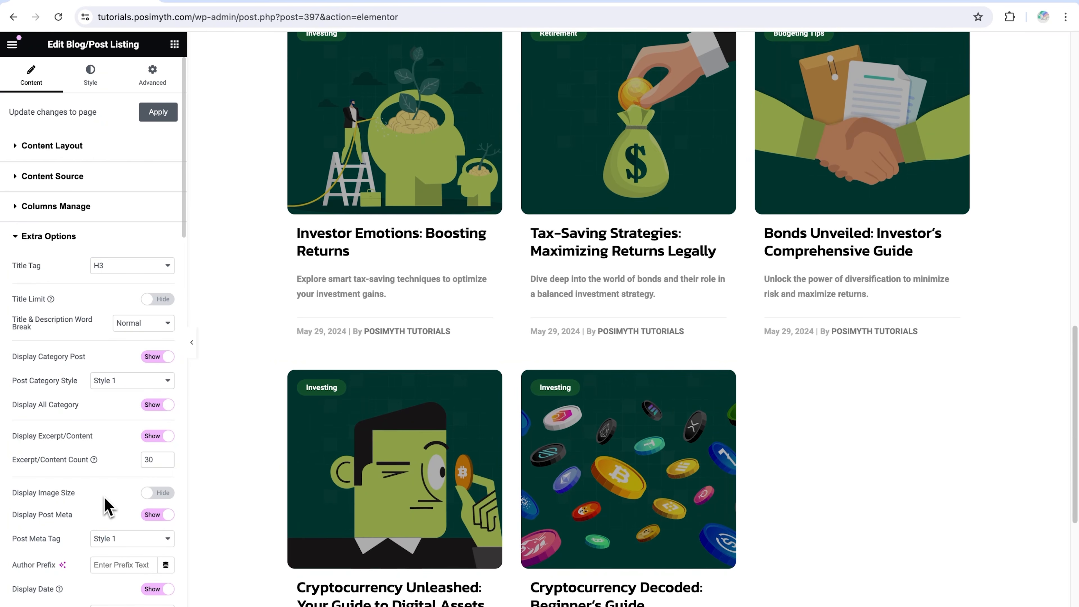
Collapse the Extra Options section and look over the blog grid from its last posts up to the category filter
click(17, 240)
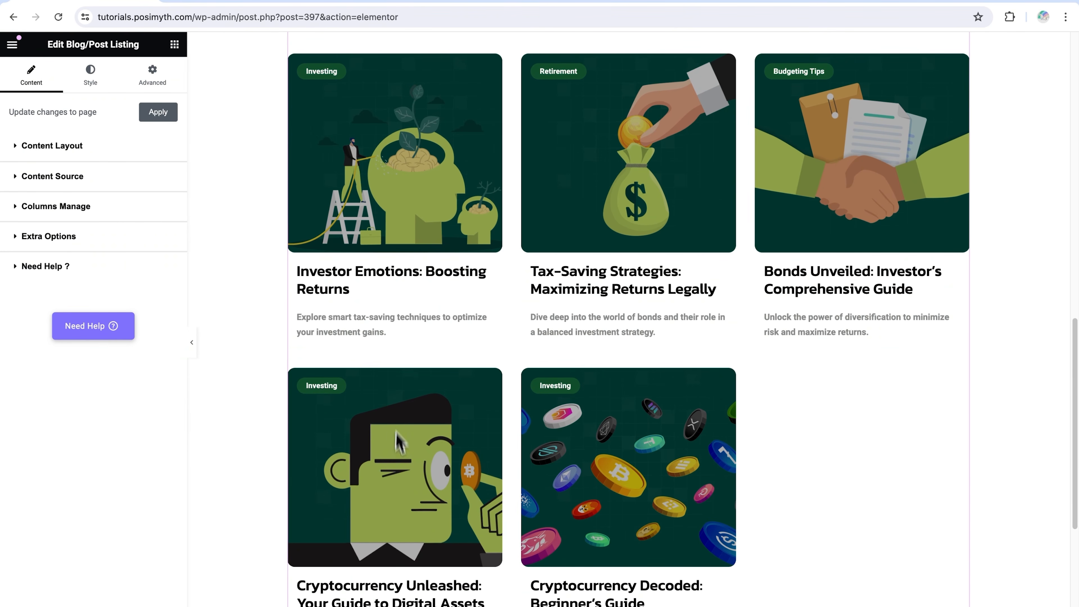
scroll(467, 578, down, 2)
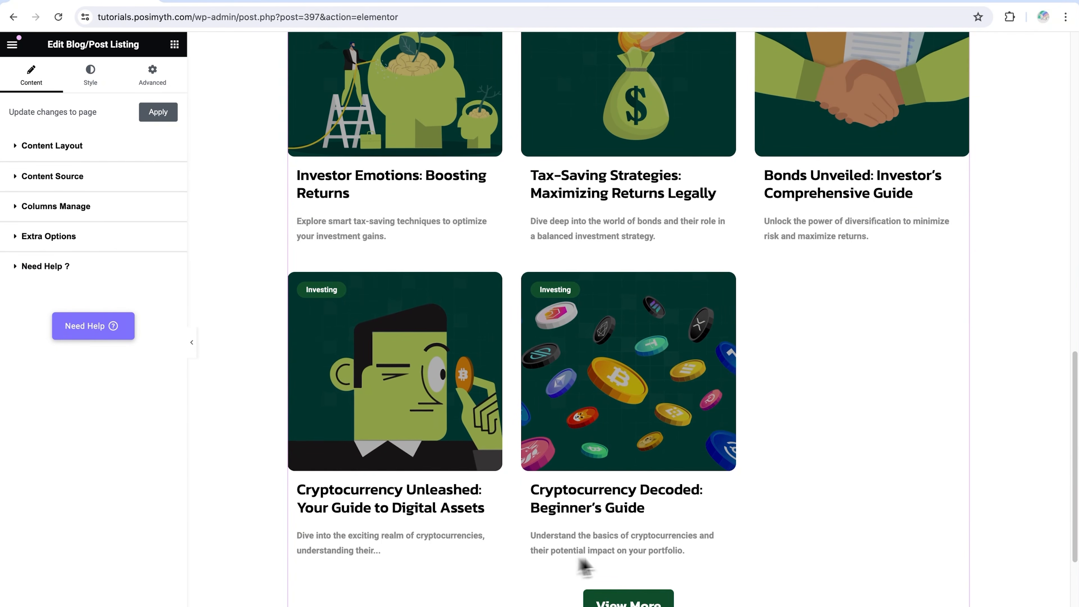
scroll(617, 555, up, 15)
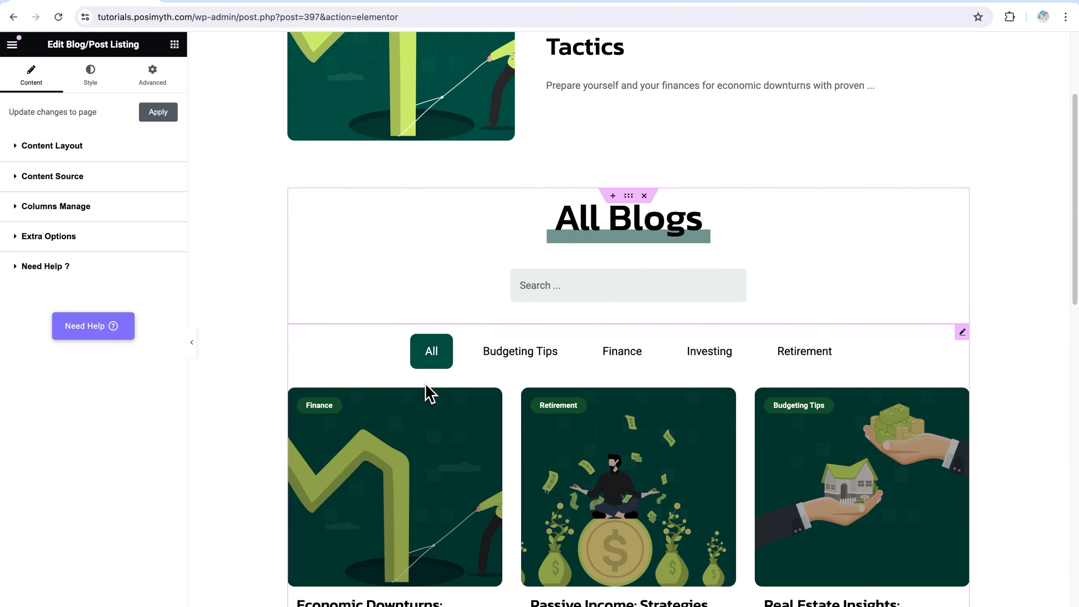
Look over the Blog/Post Listing's style sections and expand the Category Post settings
click(98, 93)
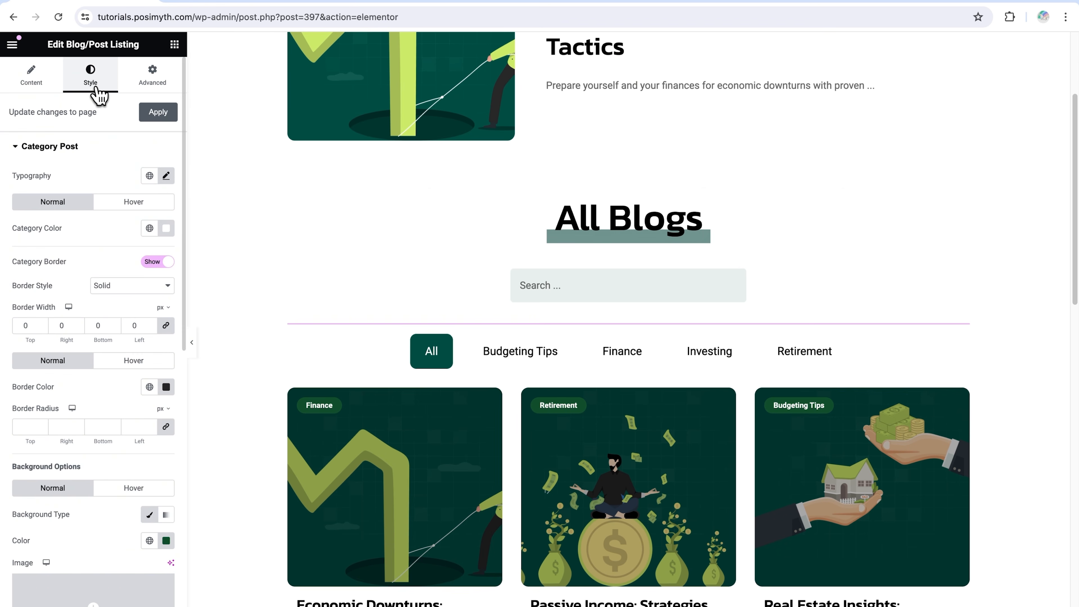
click(26, 153)
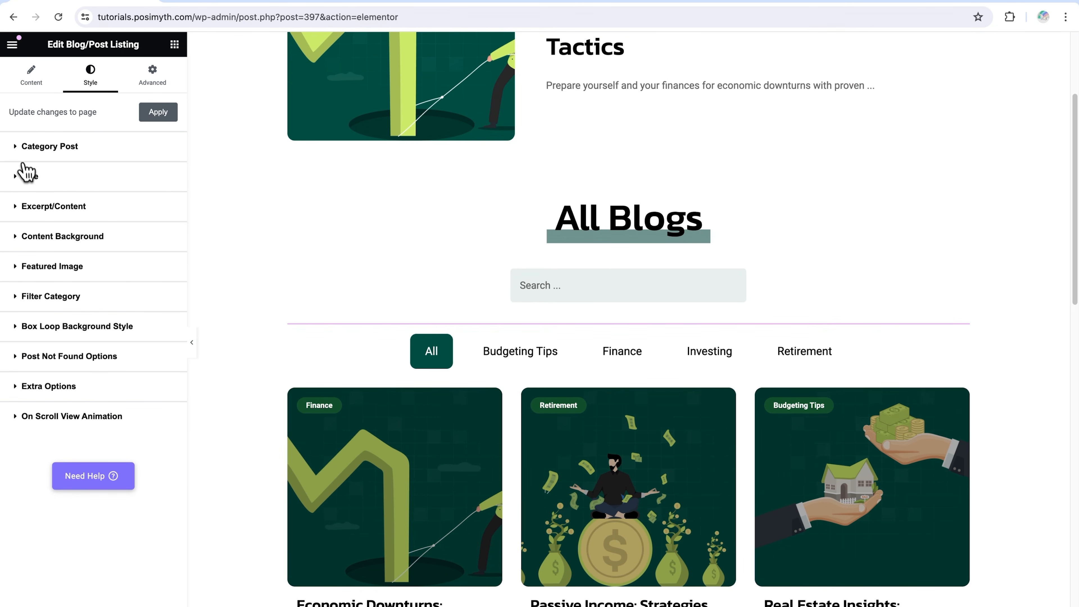
click(17, 152)
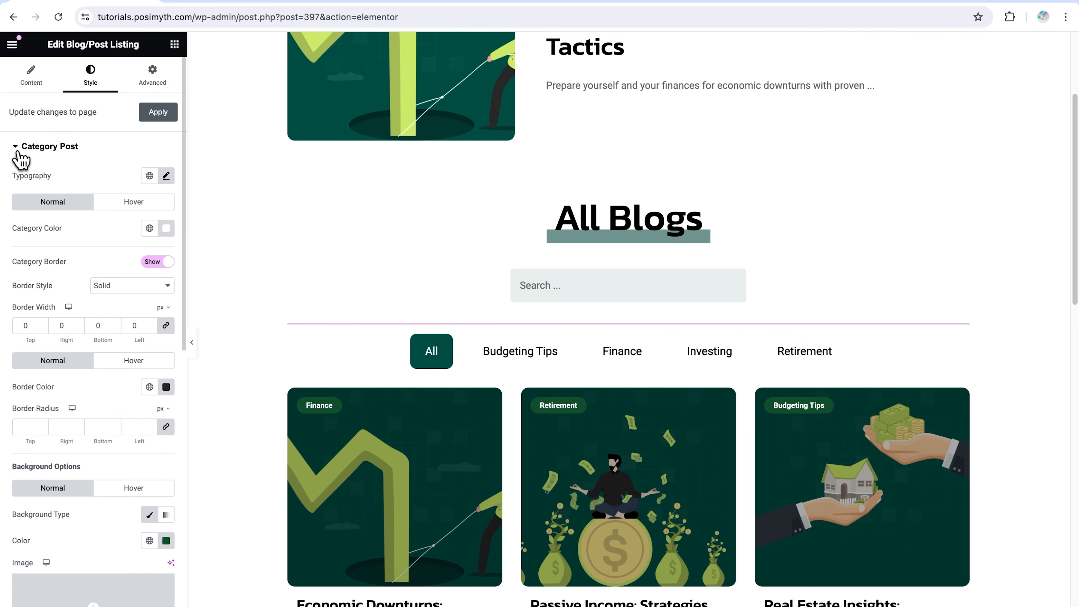
Try Rock Salt as the category labels' font family, check it on the posts, and switch back to Roboto
click(165, 176)
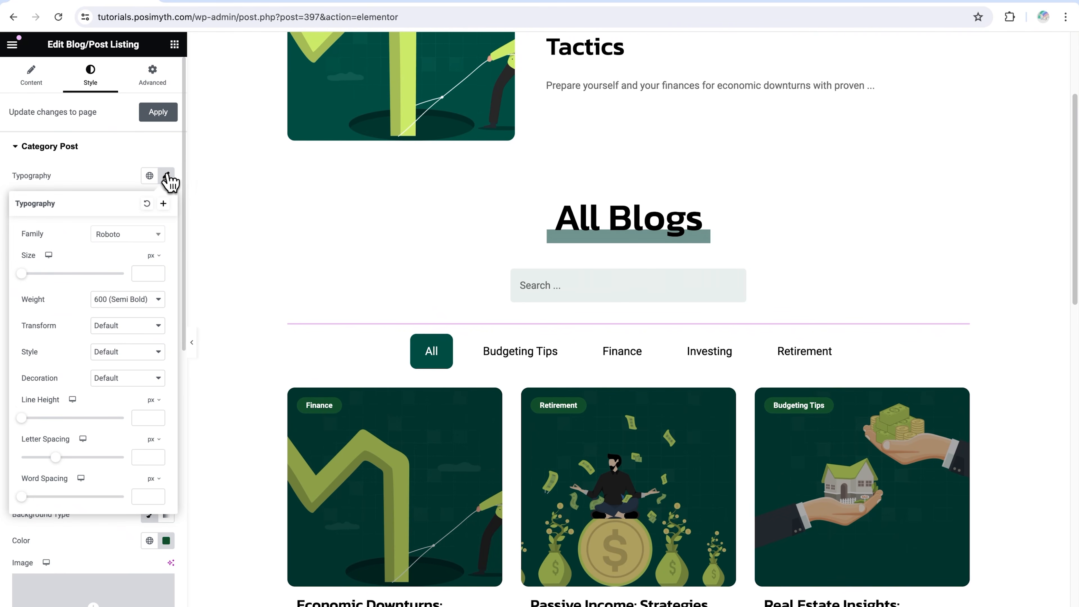
click(158, 238)
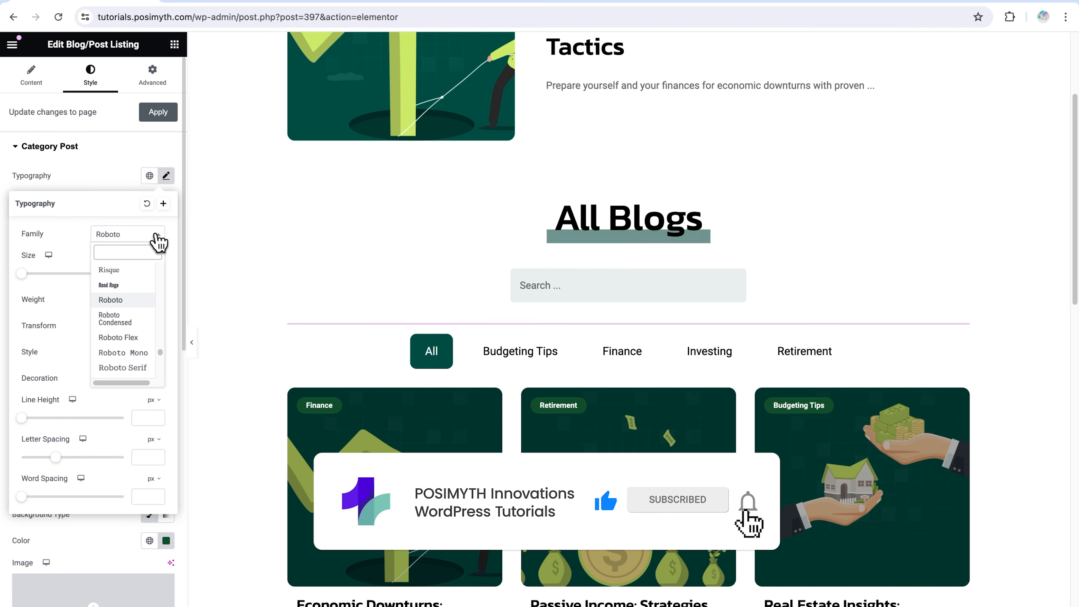
scroll(125, 327, down, 3)
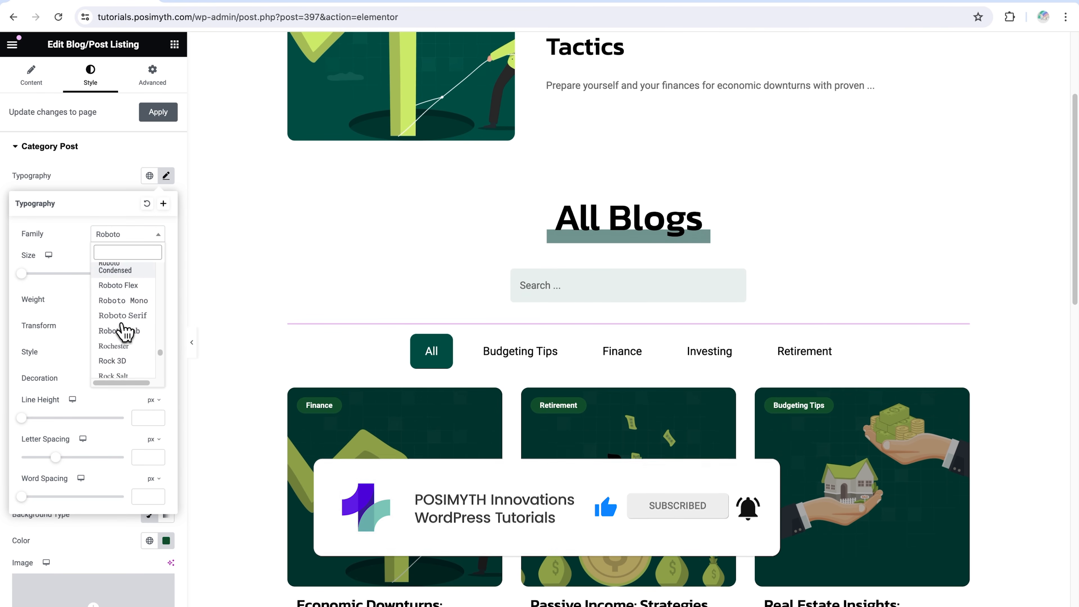
click(114, 299)
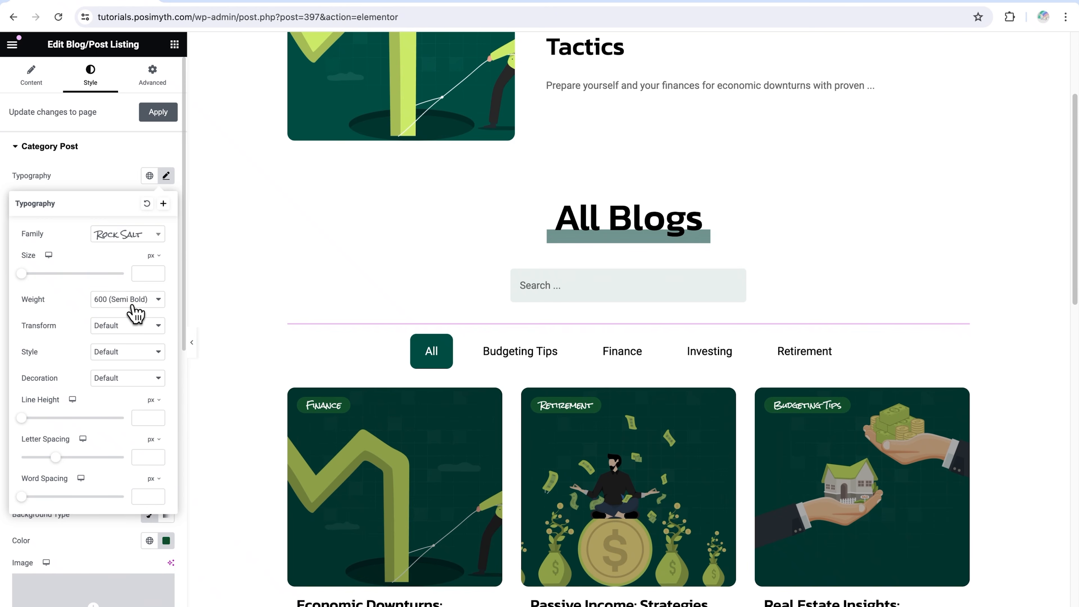
scroll(580, 261, down, 3)
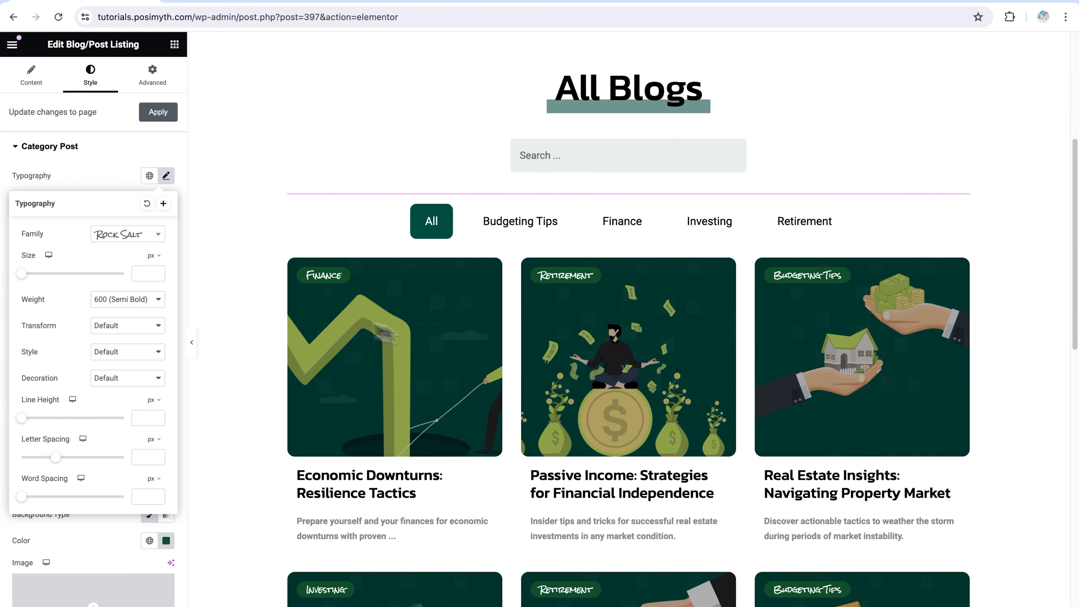
click(156, 239)
text(roboto)
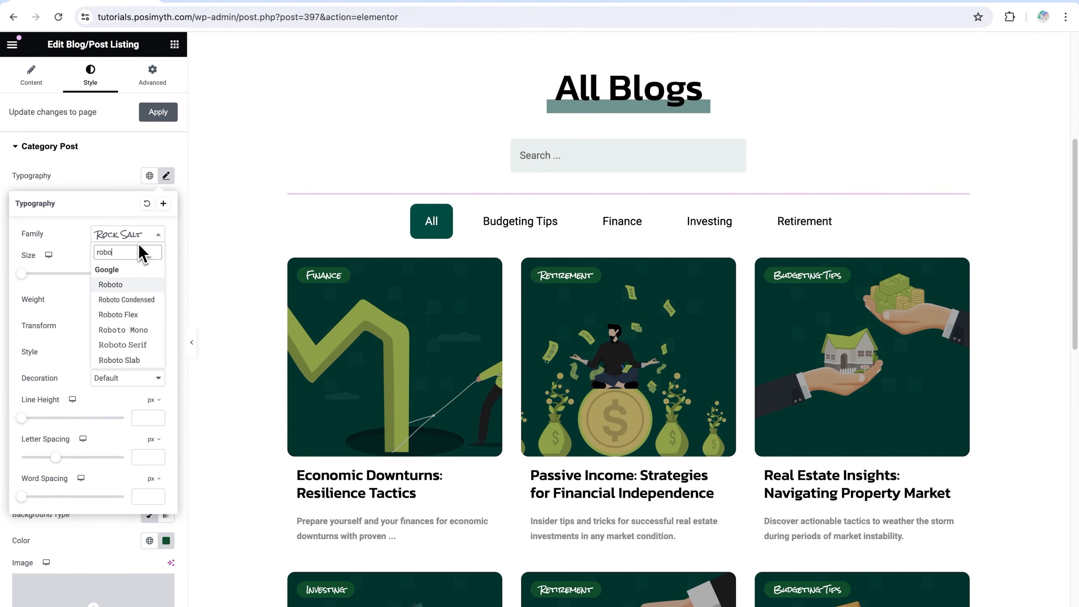
click(128, 271)
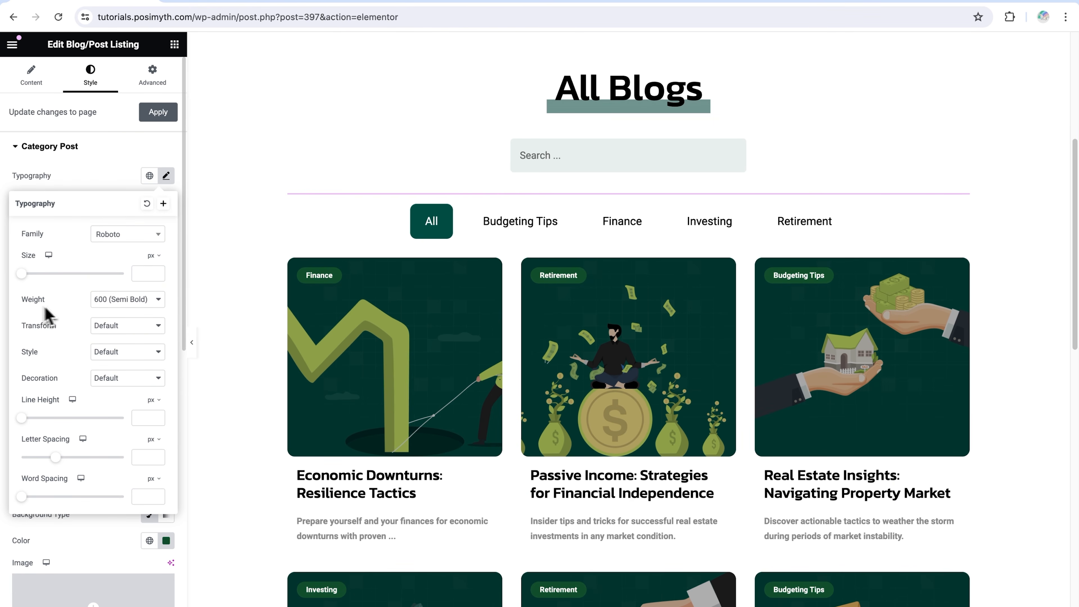
Review the font style choices and spacing options in the Category Post typography, and close the typography settings
click(96, 359)
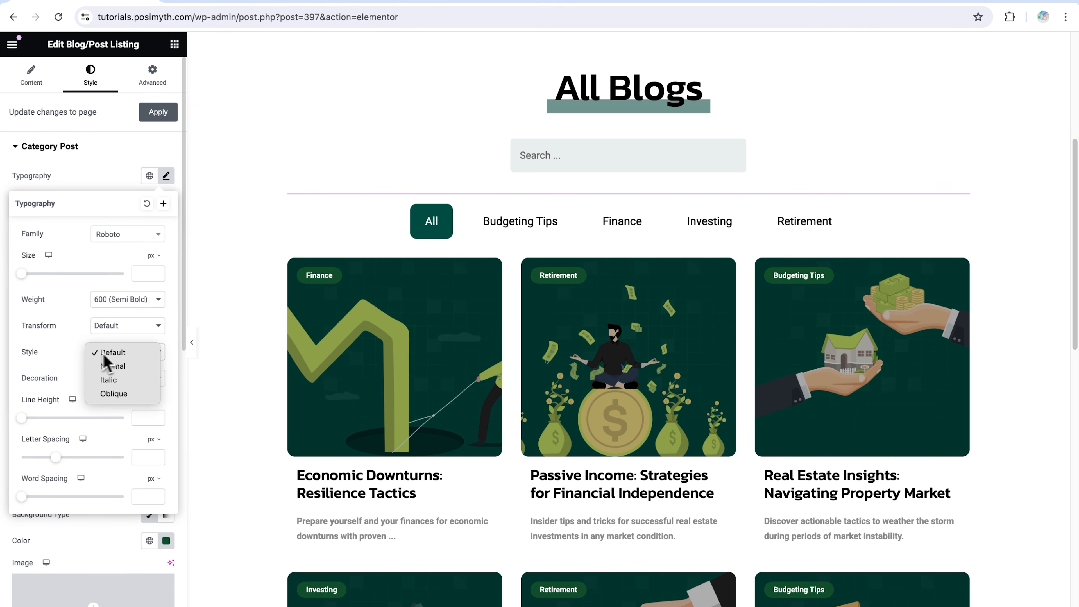
click(74, 362)
scroll(72, 363, down, 1)
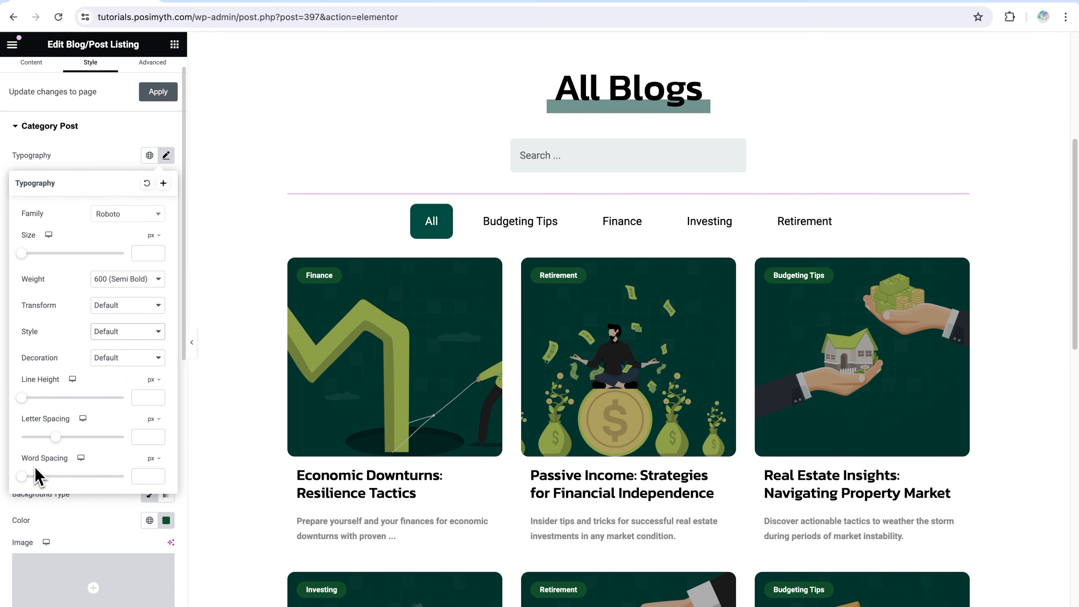
click(166, 156)
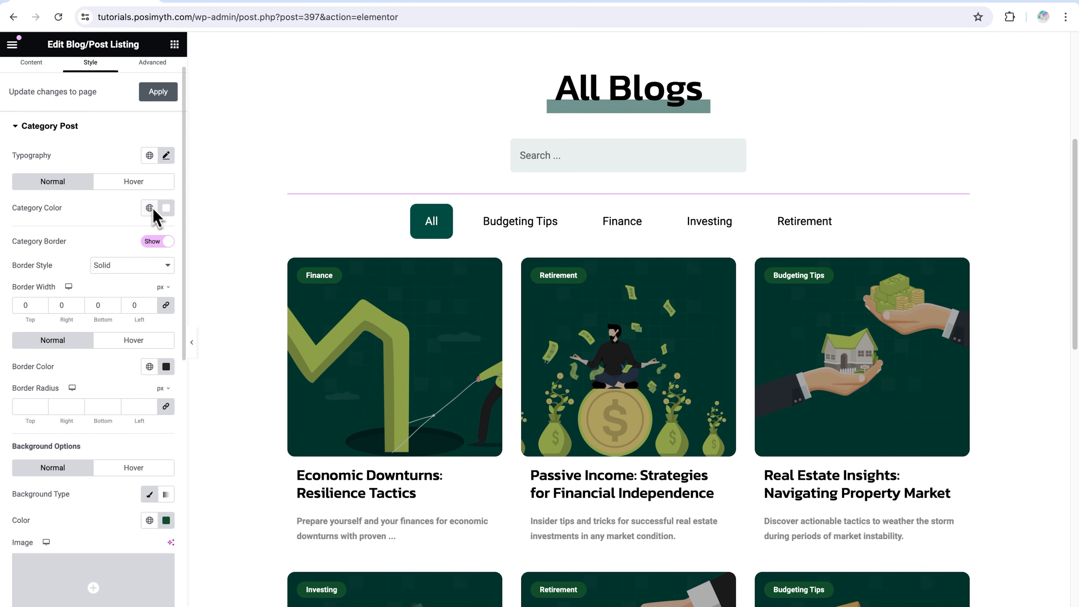
Try red #F80909 as the category labels' hover color, check it on the posts, and clear the color again
click(140, 188)
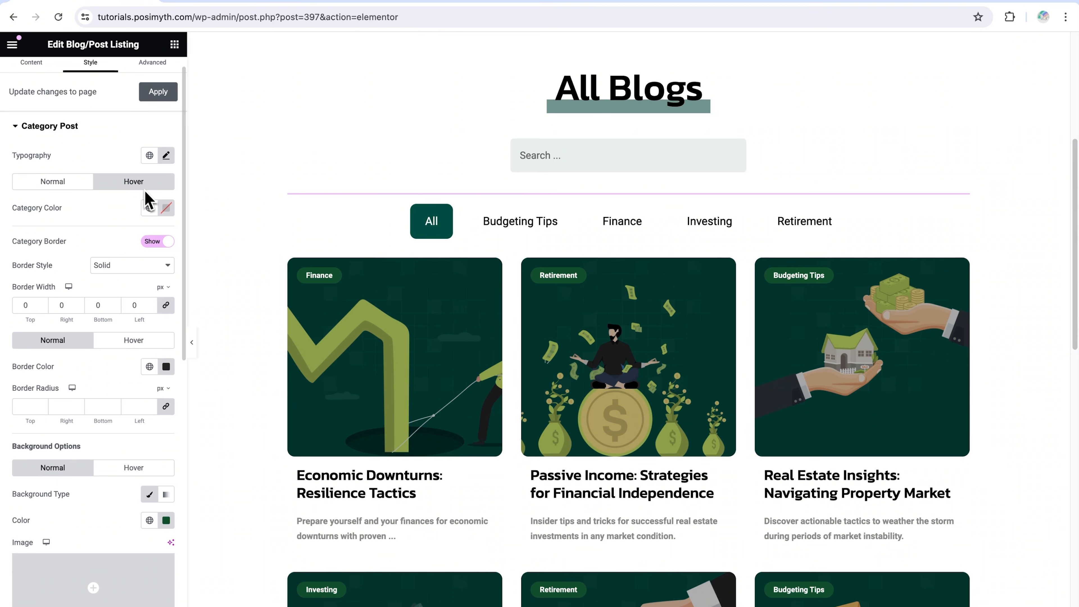
click(165, 208)
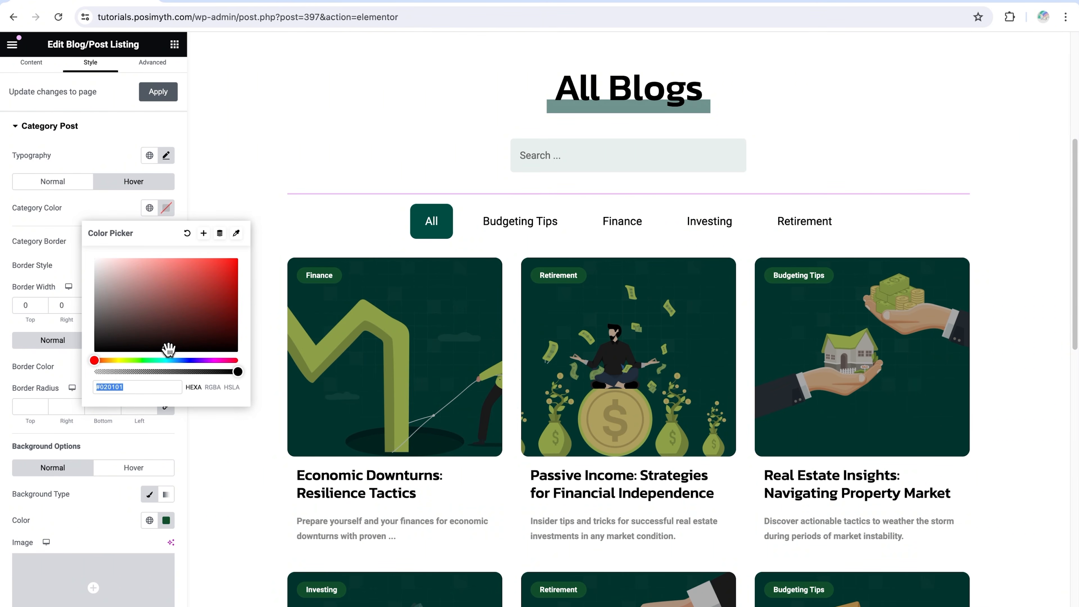
drag(169, 347, 232, 260)
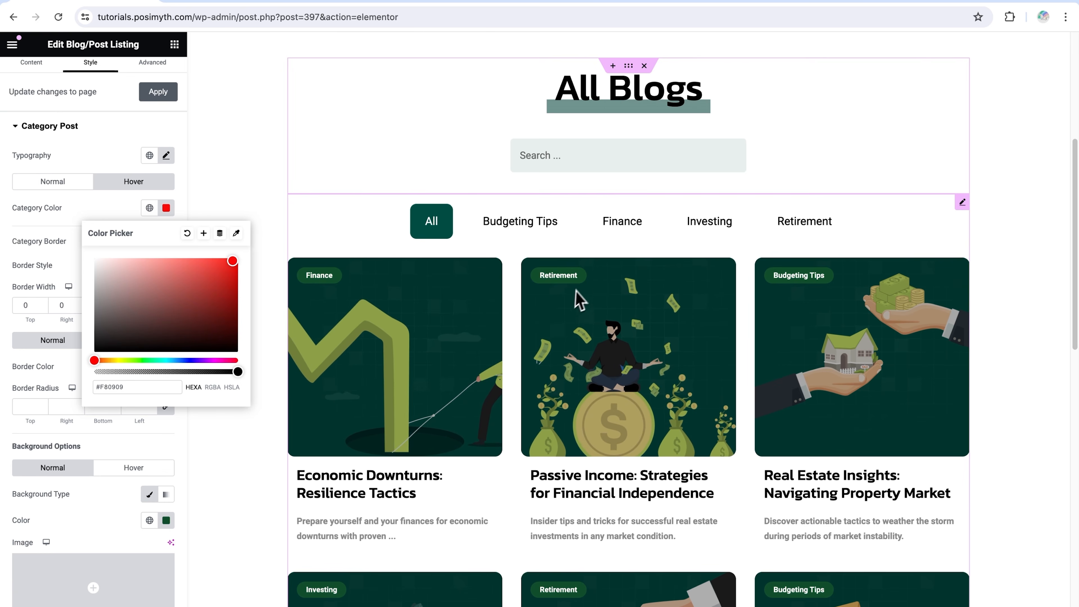
scroll(567, 294, down, 5)
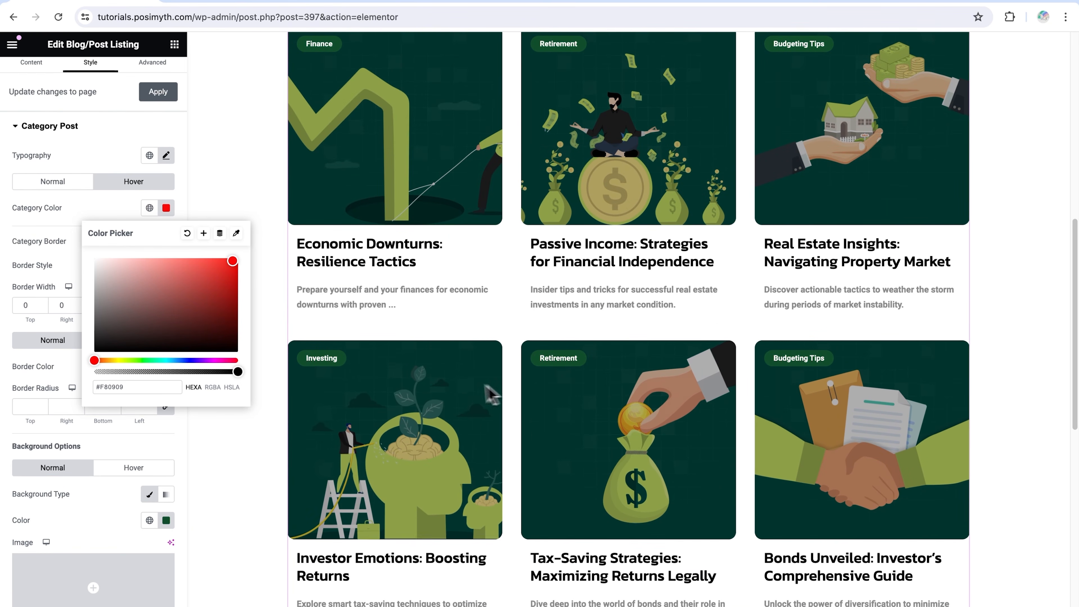
click(187, 233)
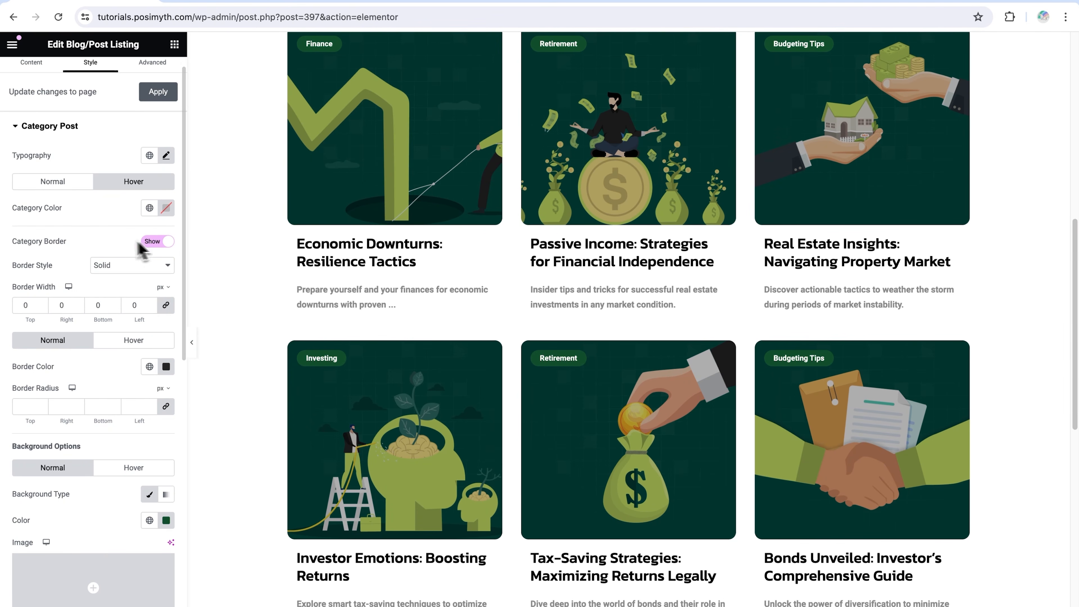
Review the category labels' available border styles, keep Solid, and collapse the Category Post section
scroll(123, 242, up, 1)
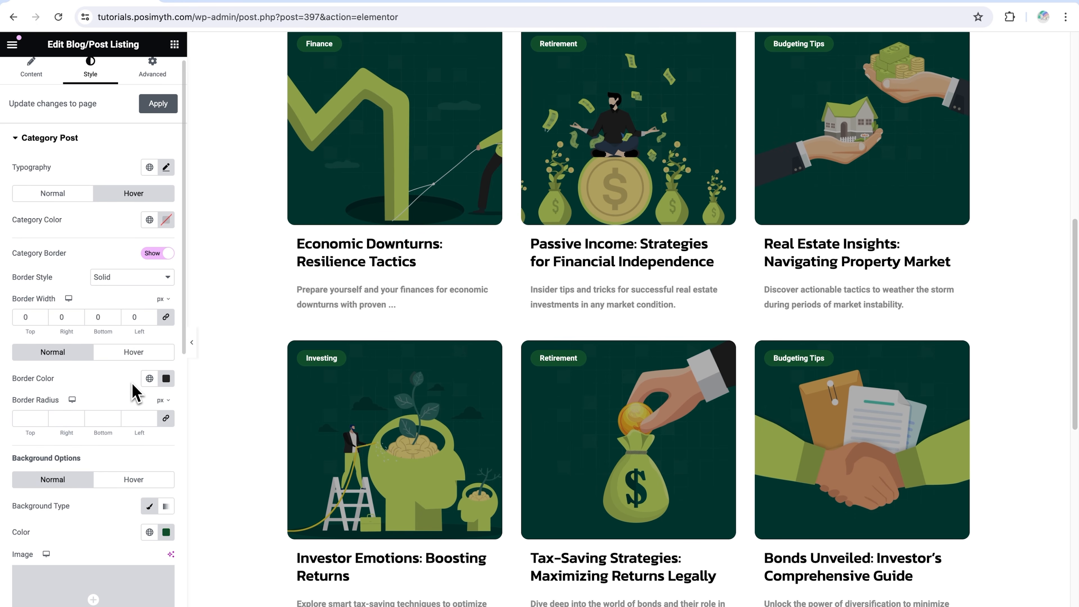
click(132, 276)
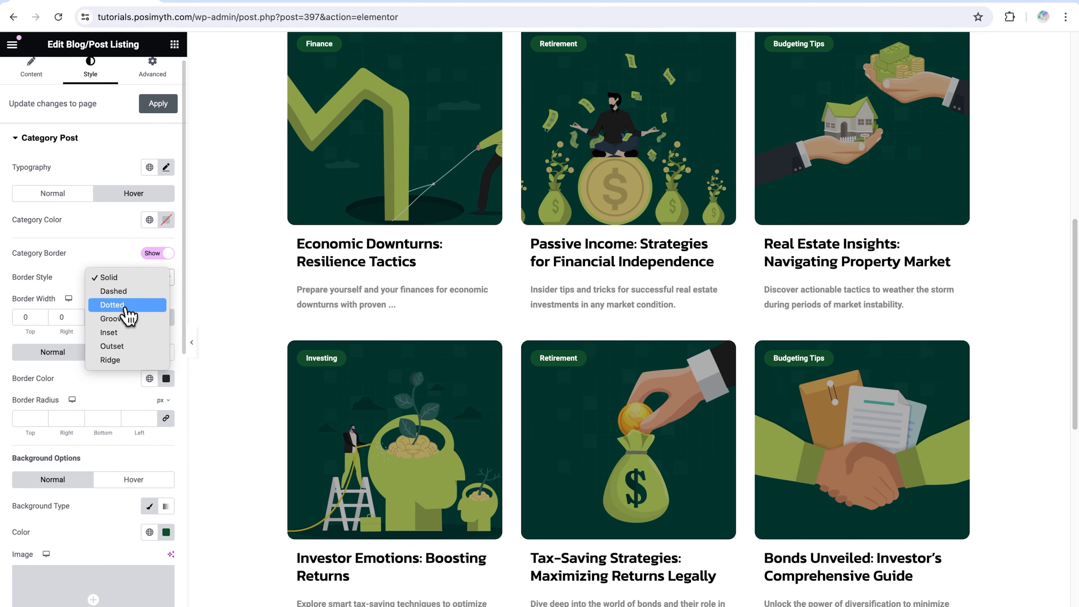
click(66, 293)
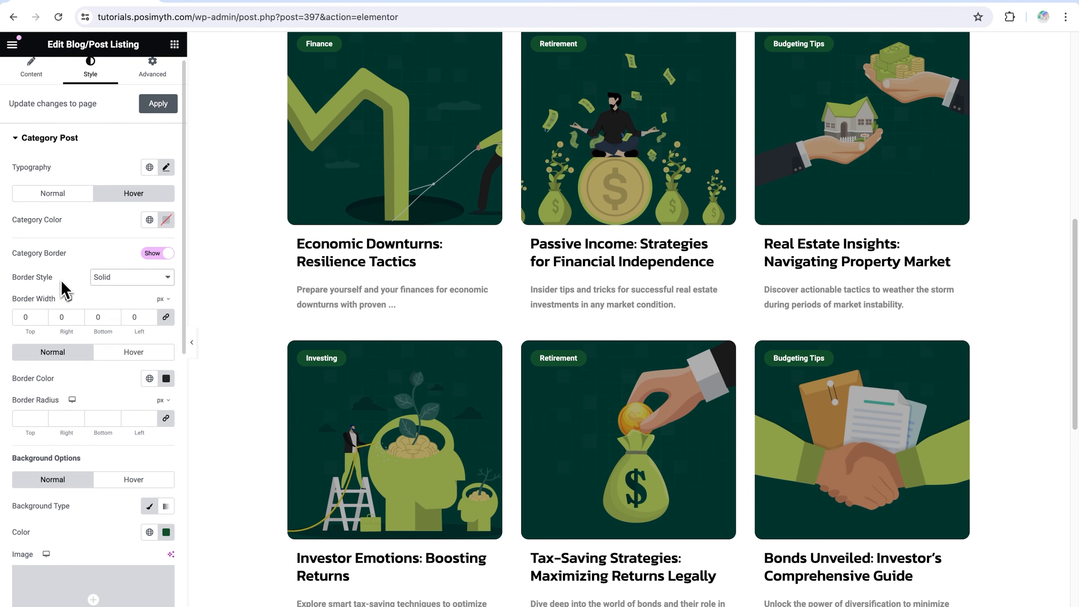
click(20, 137)
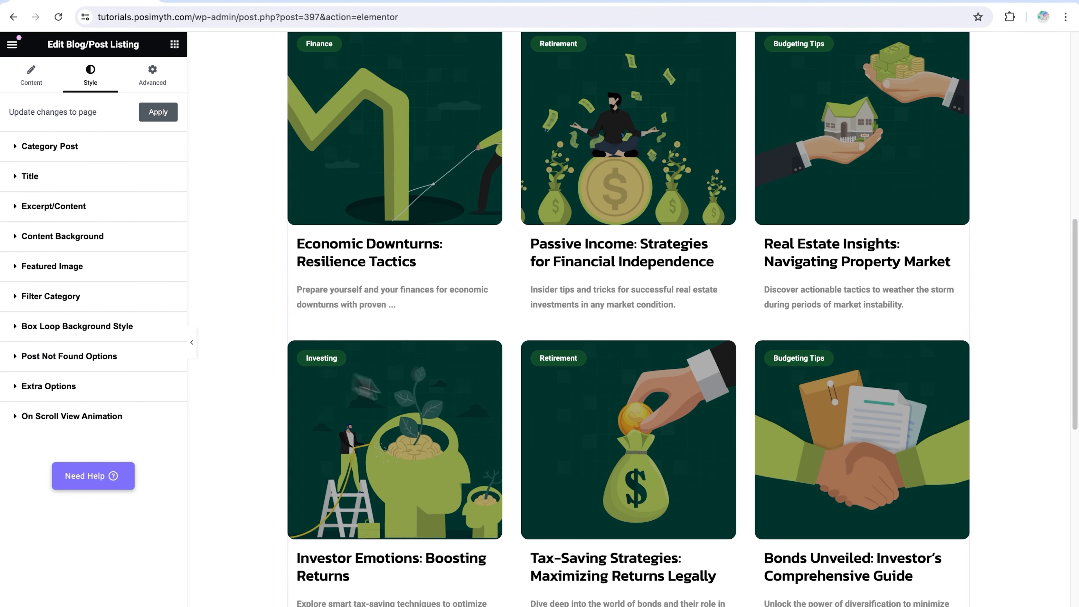
Link the Filter Category's inner padding values and set them to 21 px on all sides
scroll(506, 429, up, 5)
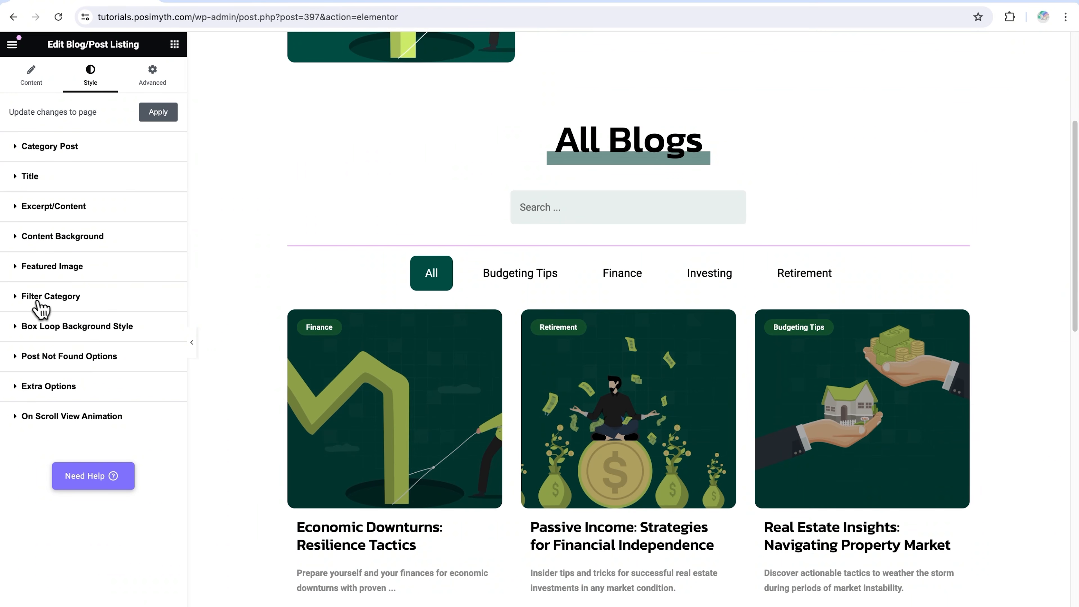
click(18, 298)
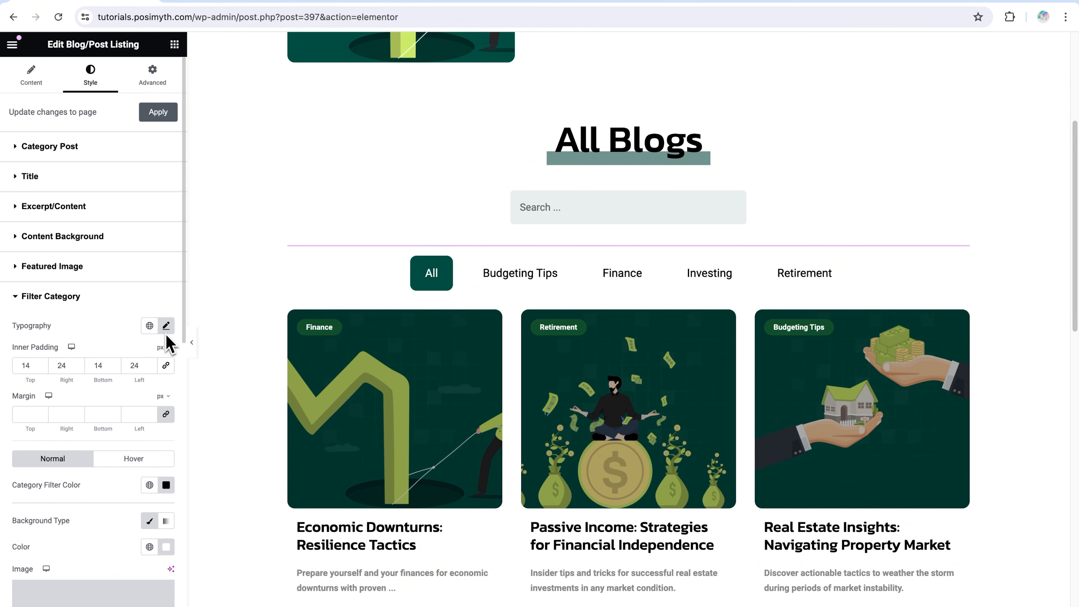
click(166, 367)
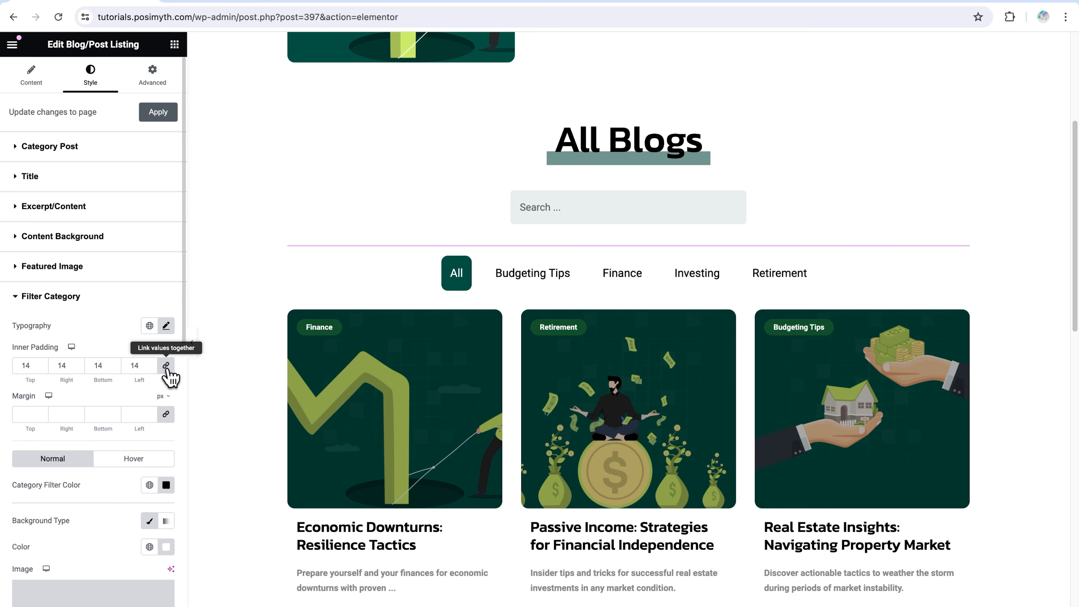
click(43, 365)
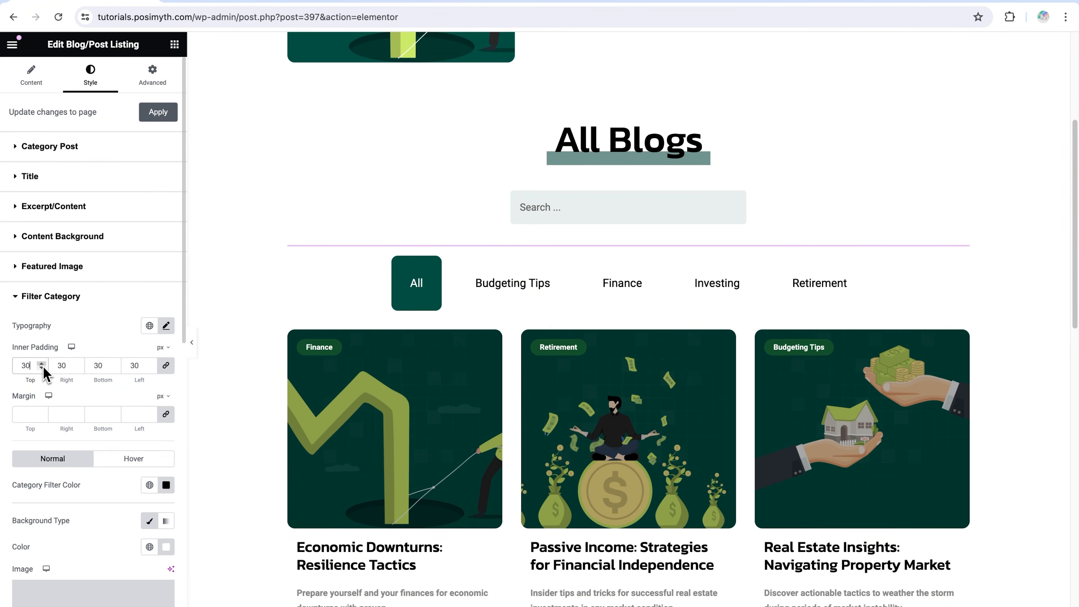
click(43, 369)
Review the Filter Category's margin, color and background options in the normal and hover states, and collapse the section
scroll(132, 404, down, 1)
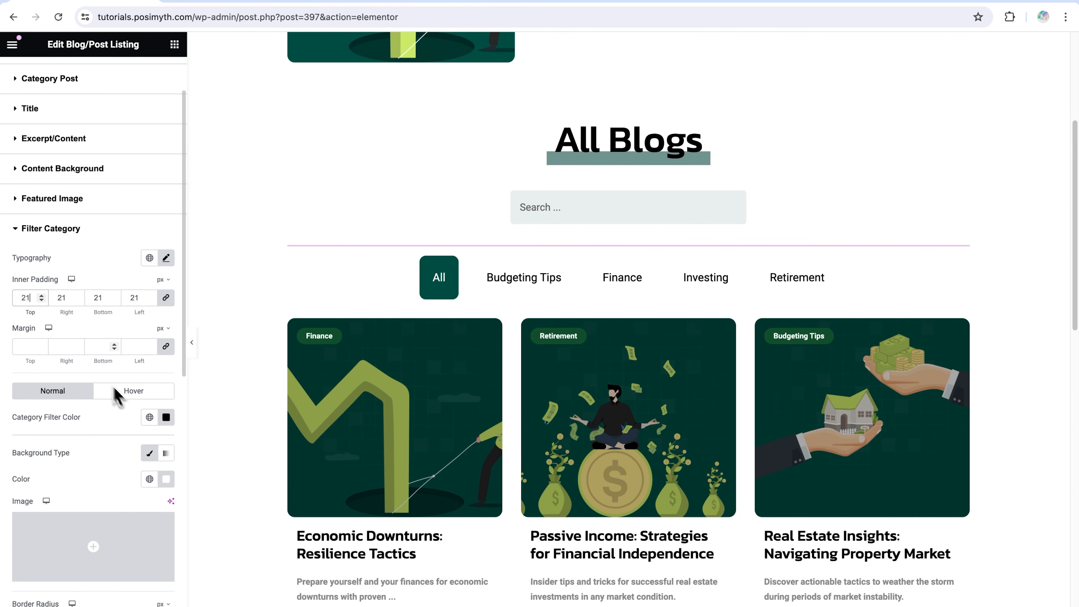
scroll(97, 359, down, 2)
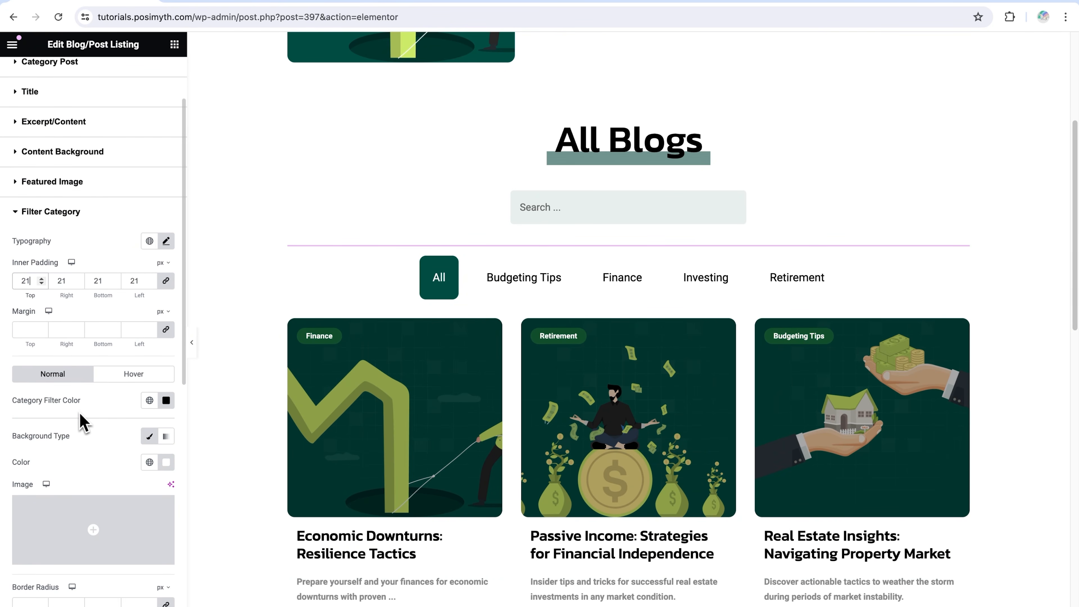
click(138, 382)
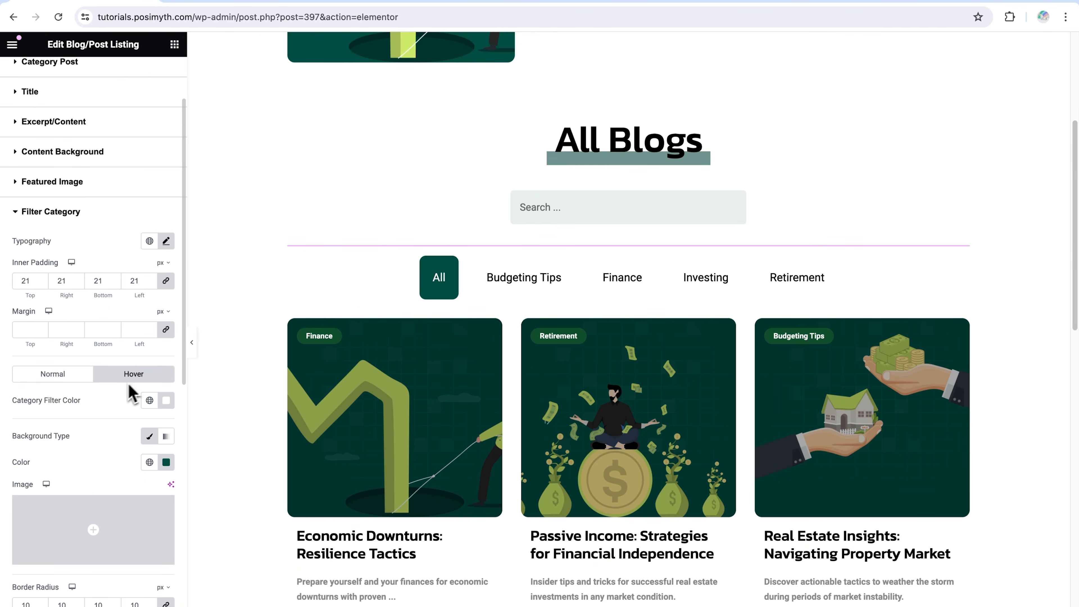
click(62, 378)
scroll(87, 408, down, 1)
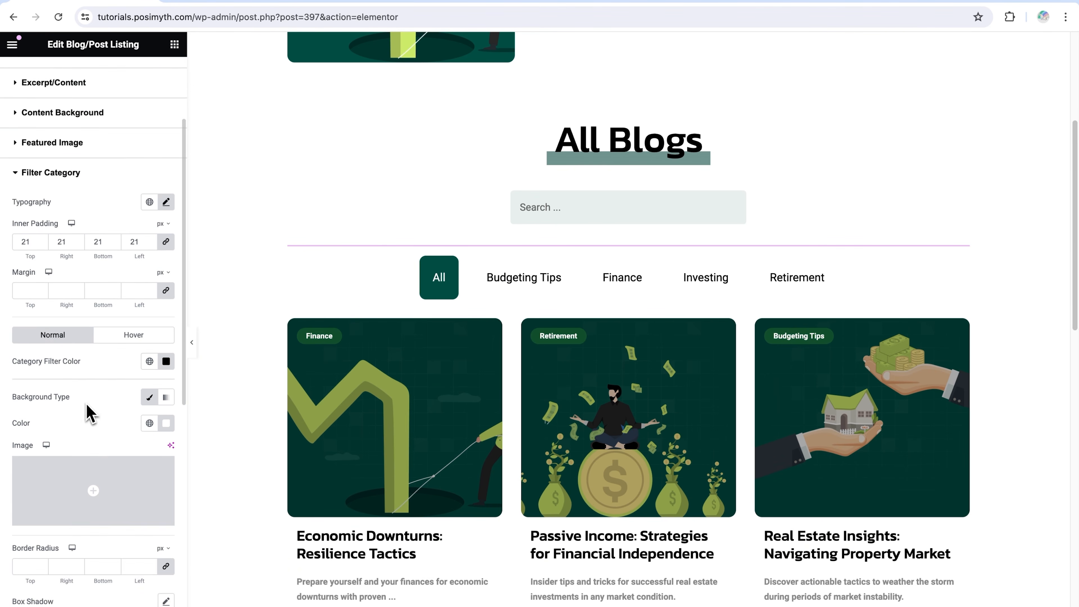
click(19, 173)
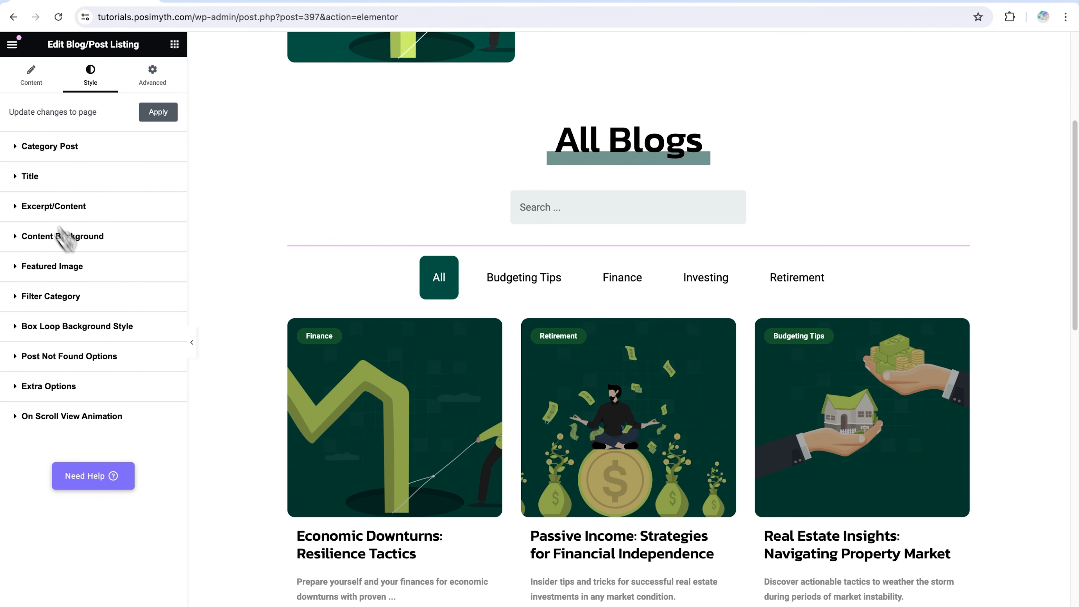
Hide the editor panel and look over the All Blogs section's search box, category filter and post grid
click(192, 342)
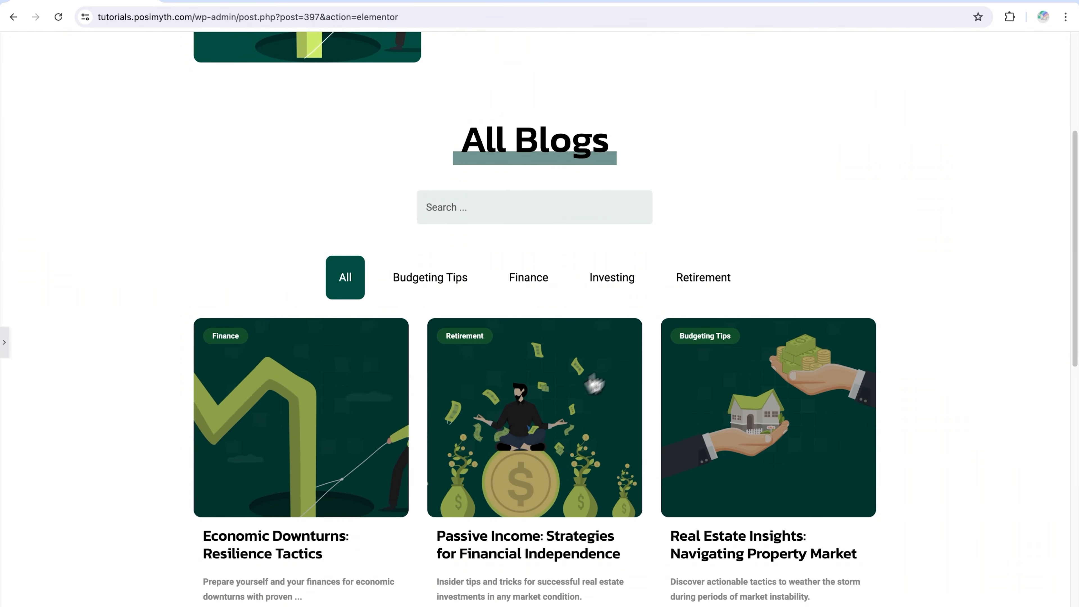
scroll(638, 335, up, 5)
scroll(638, 335, down, 10)
scroll(641, 336, down, 4)
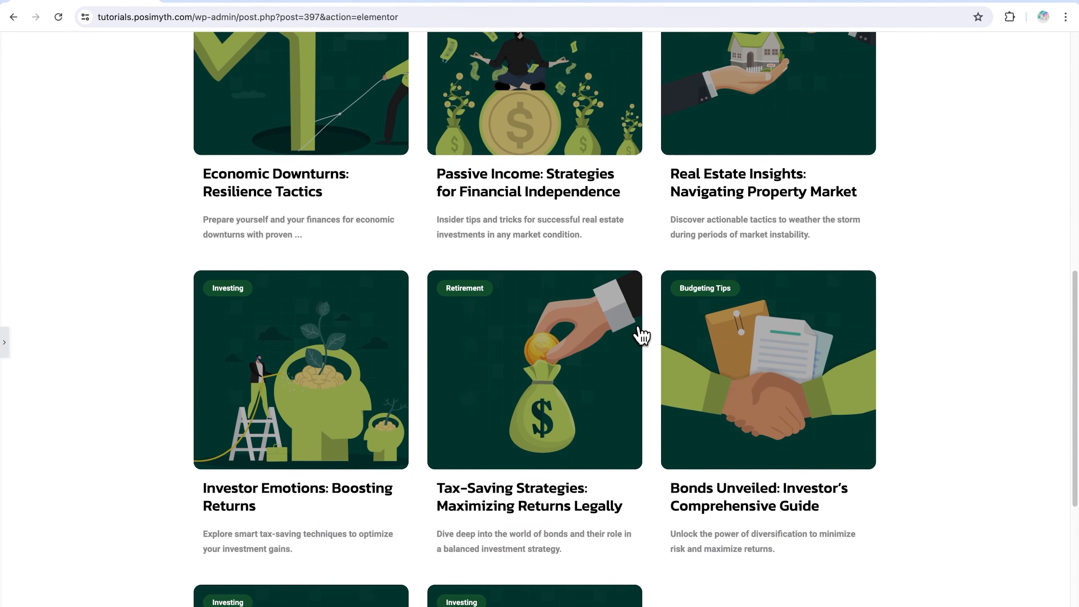
scroll(641, 336, up, 6)
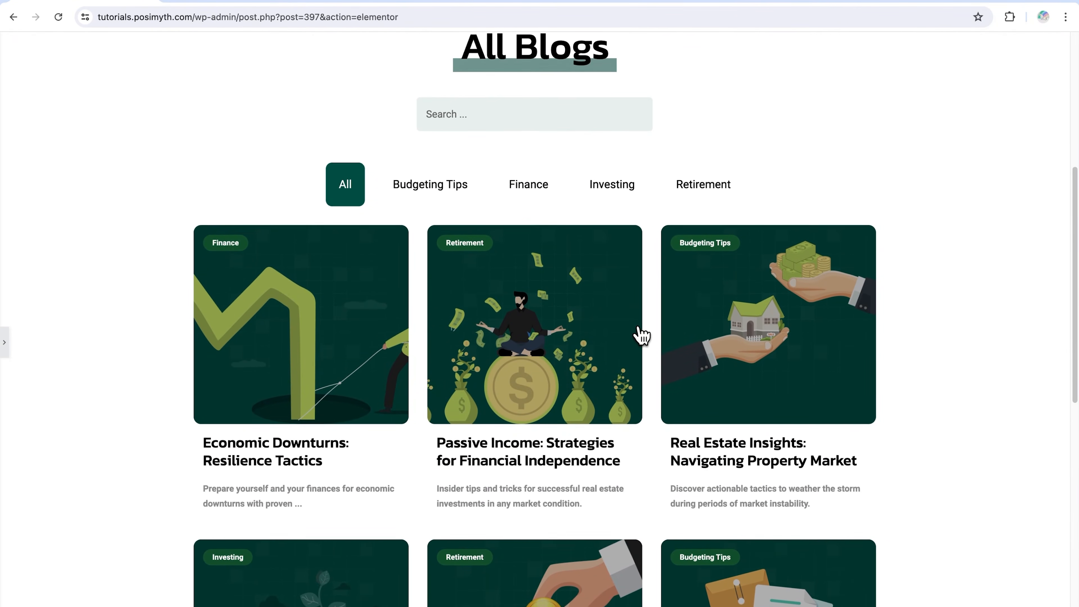
scroll(642, 335, up, 1)
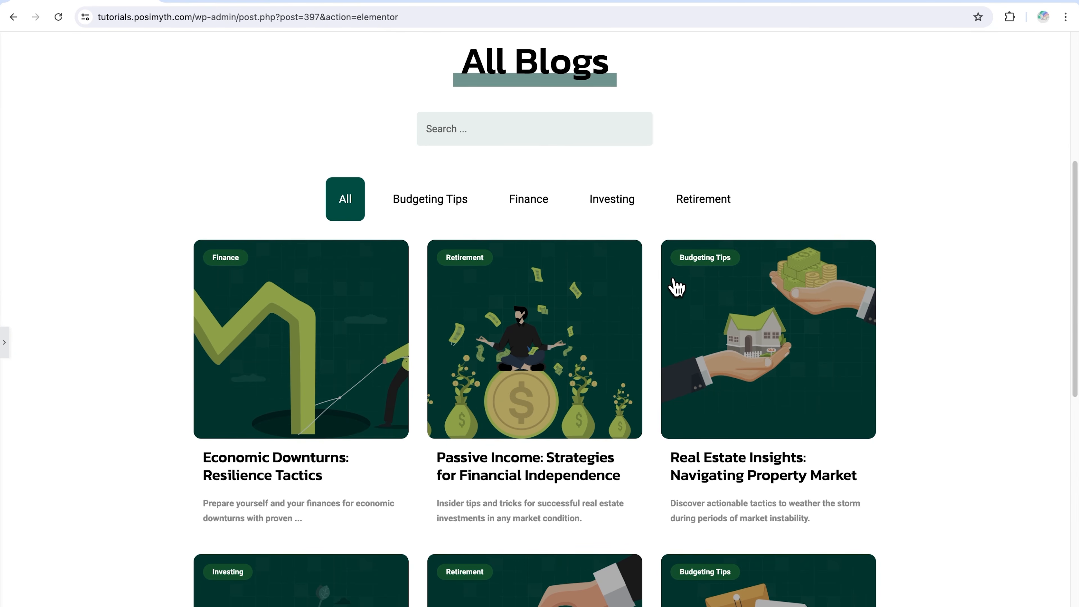
Test the View More button below the post grid and look over the additional posts
scroll(678, 288, down, 10)
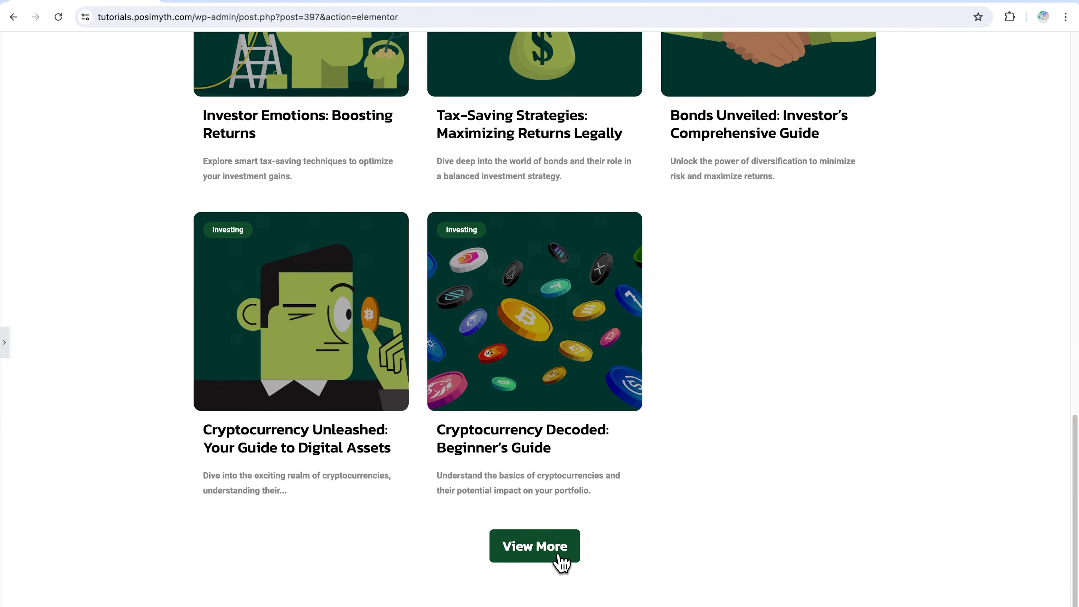
click(561, 563)
scroll(638, 535, down, 4)
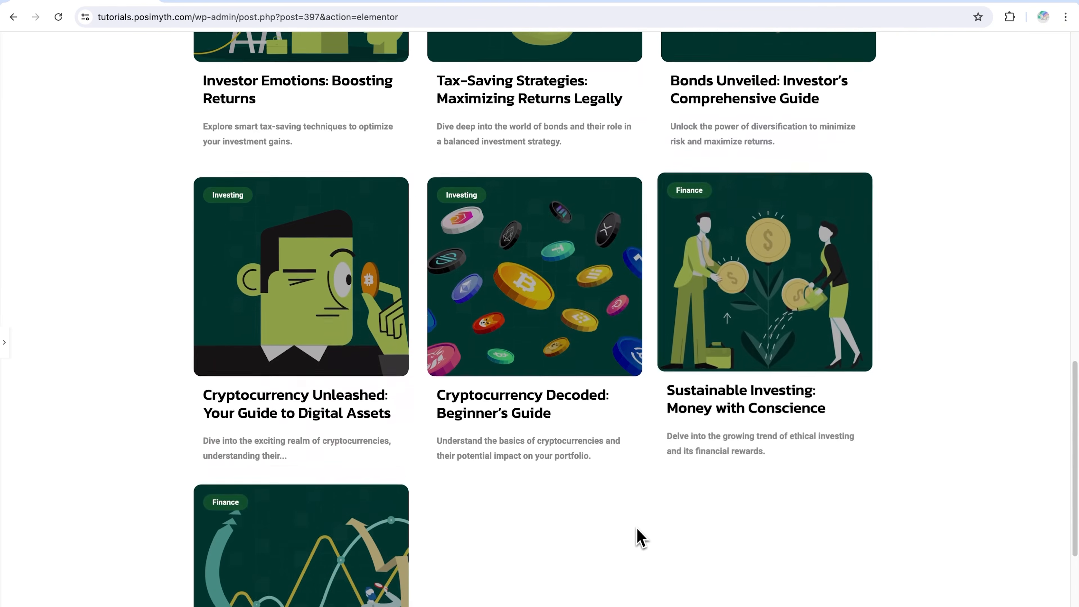
scroll(641, 538, up, 20)
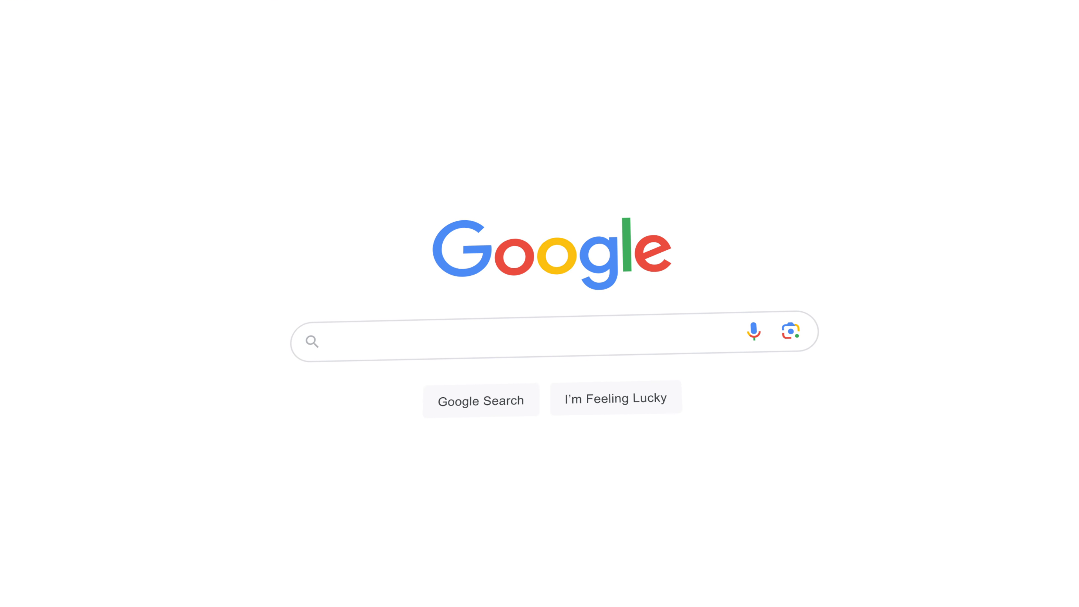
text(theplusaddons.com)
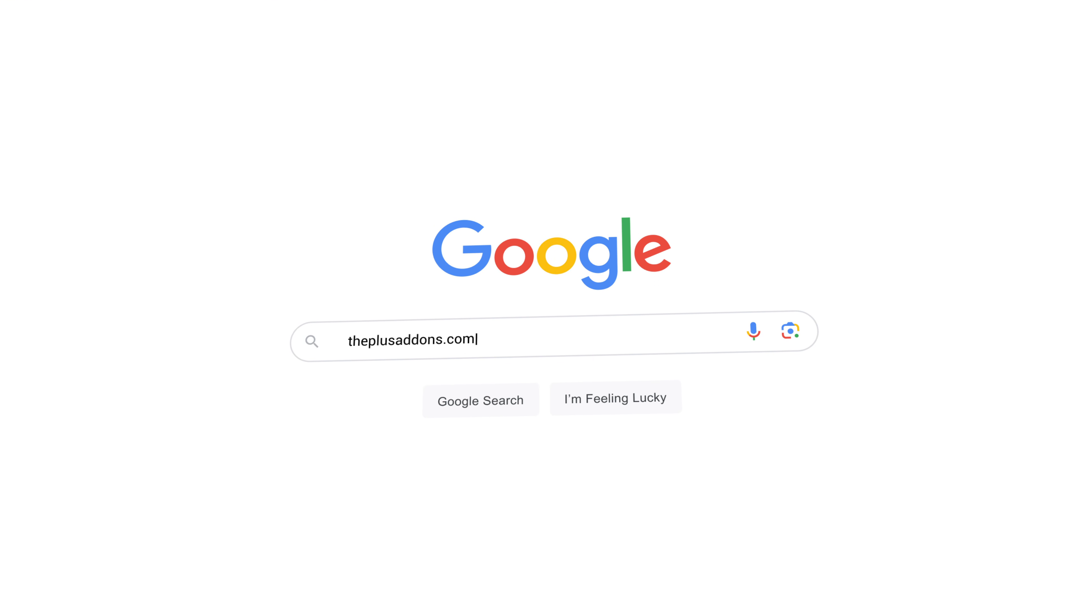